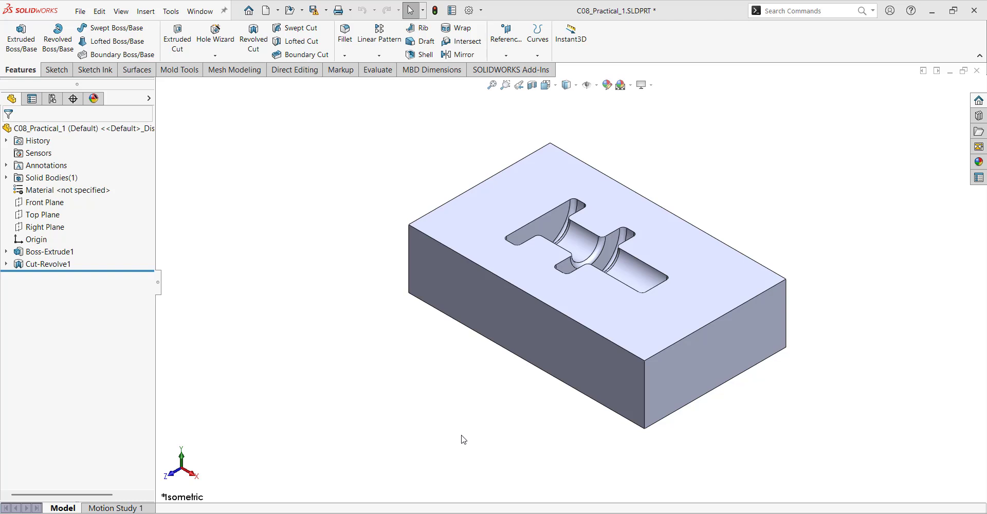
Enable the SOLIDWORKS CAM 2025 add-in for the current session and for every start-up
{"action": "left_click", "coordinate": [481, 11]}
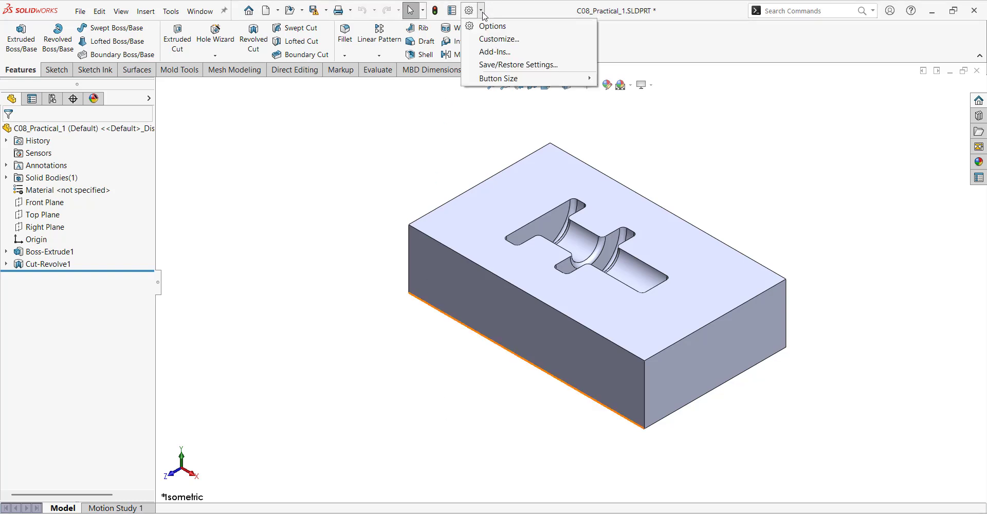
{"action": "left_click", "coordinate": [494, 51]}
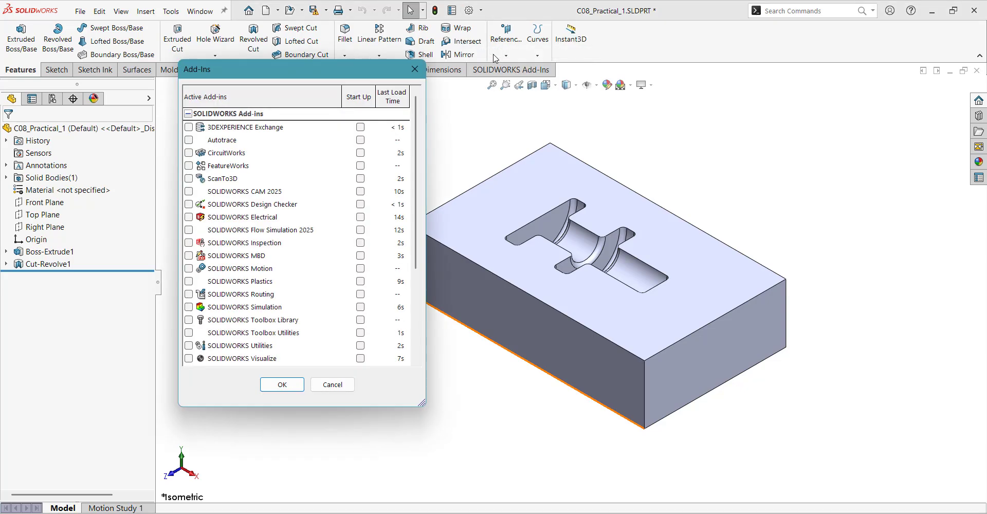
{"action": "left_click", "coordinate": [188, 192]}
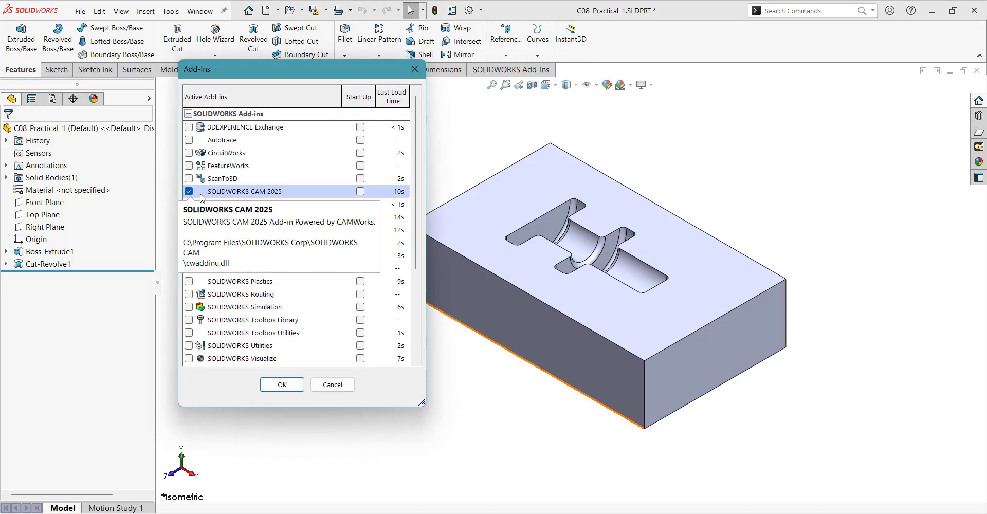
{"action": "left_click", "coordinate": [361, 191]}
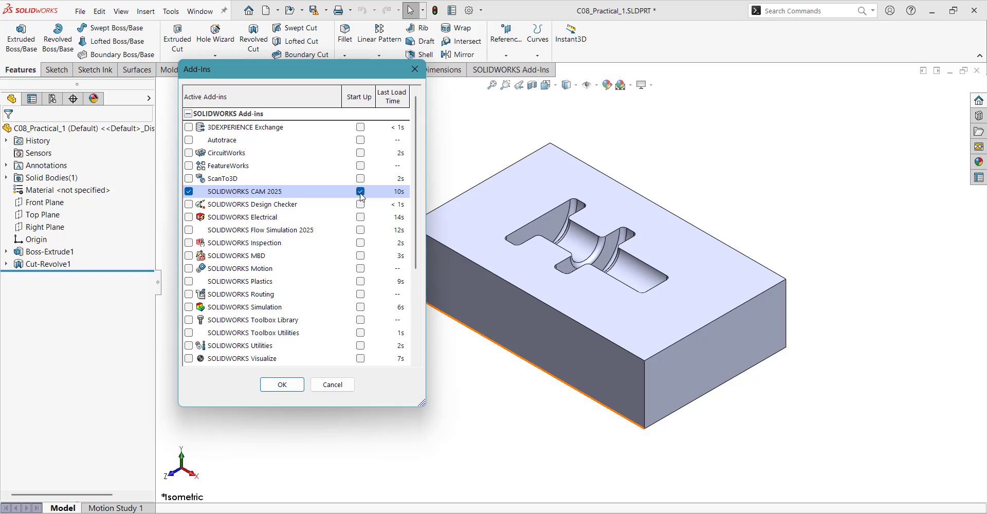
{"action": "left_click", "coordinate": [283, 391]}
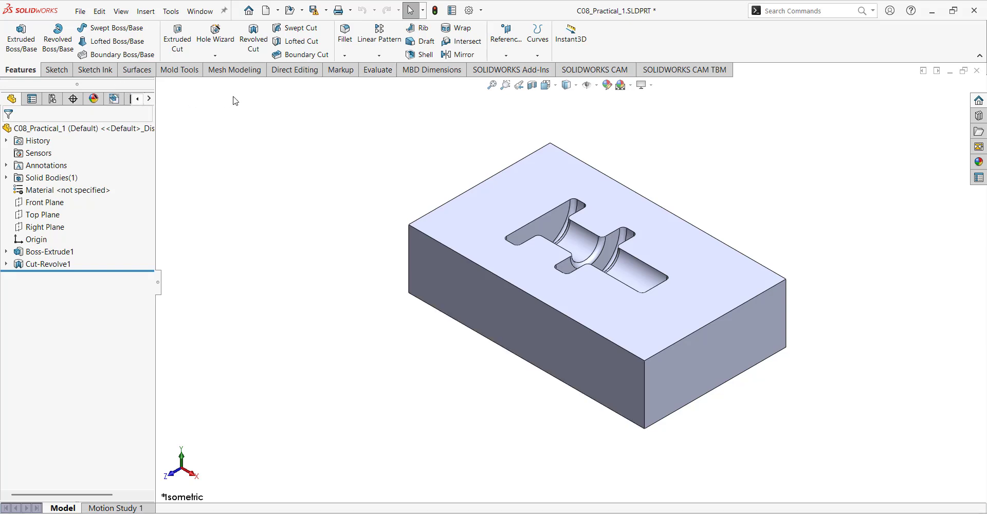
Open the CAM machine definition for the Mill - Metric machine and display its tool crib
{"action": "left_click", "coordinate": [606, 71]}
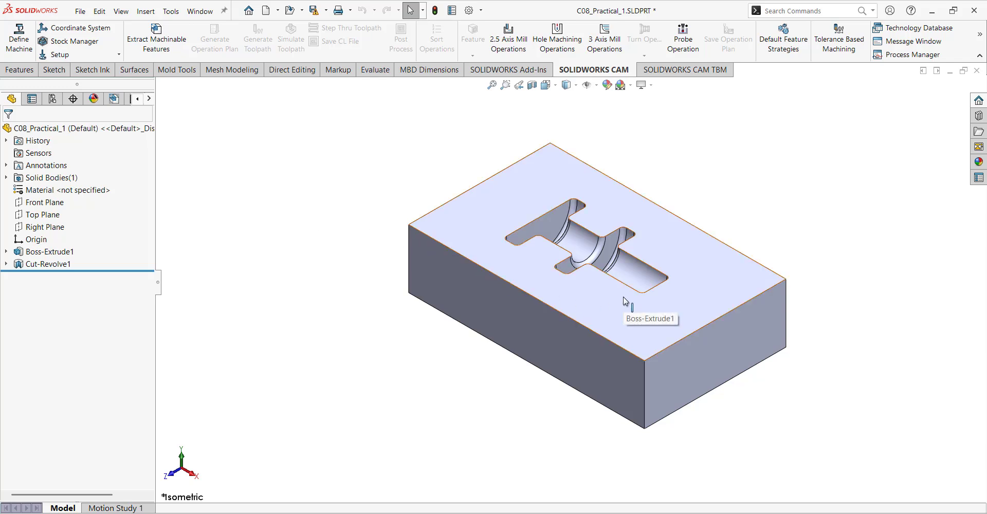
{"action": "left_click", "coordinate": [19, 50]}
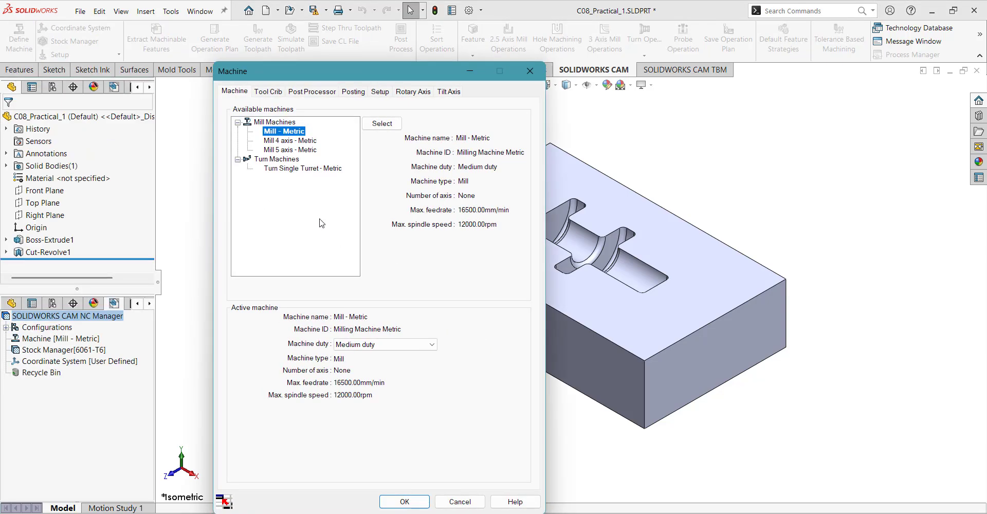
{"action": "left_click_drag", "start_coordinate": [349, 79], "coordinate": [314, 59]}
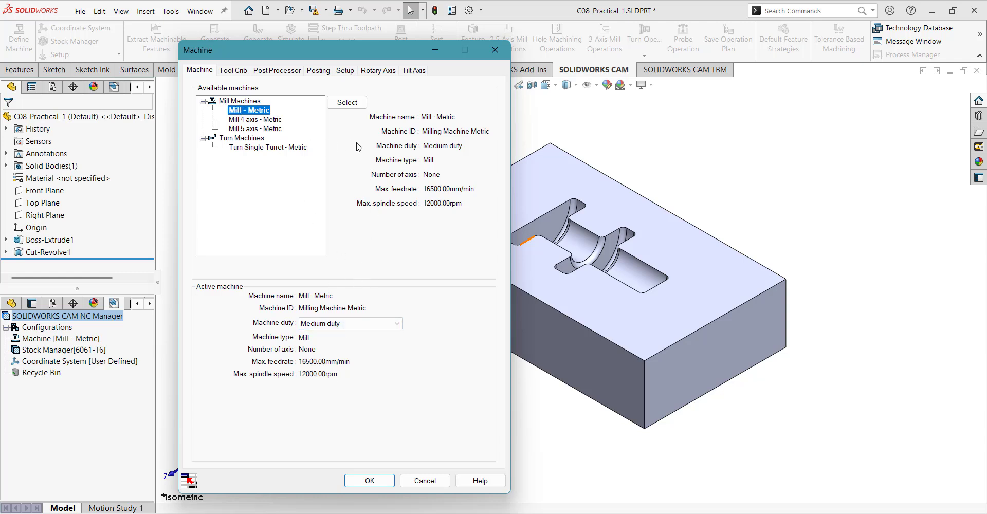
{"action": "left_click", "coordinate": [233, 72]}
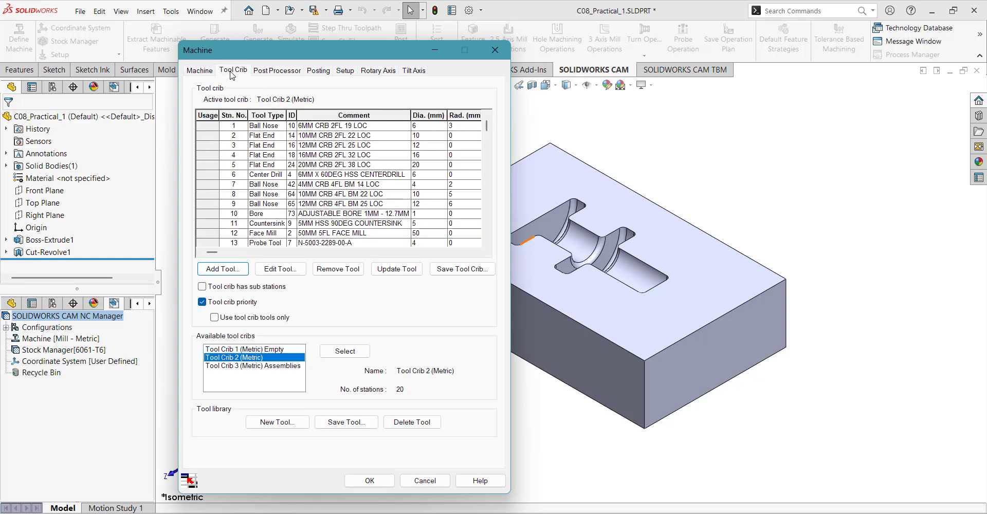
{"action": "left_click_drag", "start_coordinate": [310, 52], "coordinate": [234, 46]}
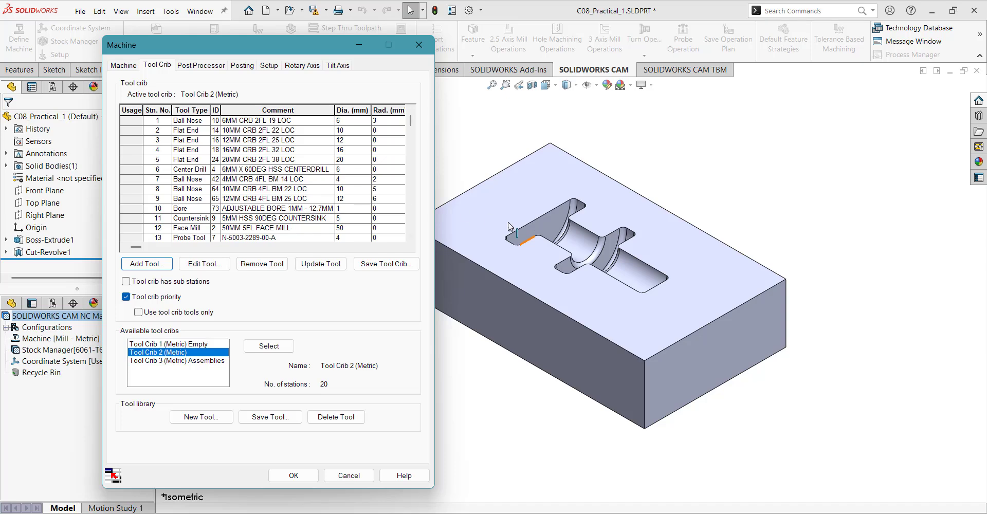
Collapse the Machine dialog and measure the distance between the two parallel side faces of the cavity's end flange
{"action": "middle_click_drag", "start_coordinate": [512, 229], "coordinate": [509, 374]}
{"action": "scroll", "coordinate": [517, 282], "scroll_direction": "down", "scroll_amount": 3}
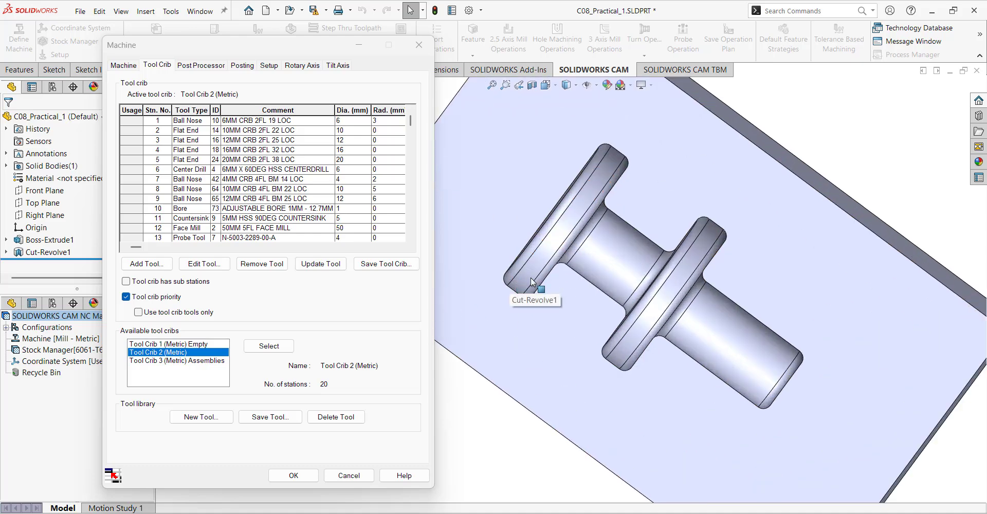
{"action": "middle_click_drag", "start_coordinate": [522, 279], "coordinate": [566, 232]}
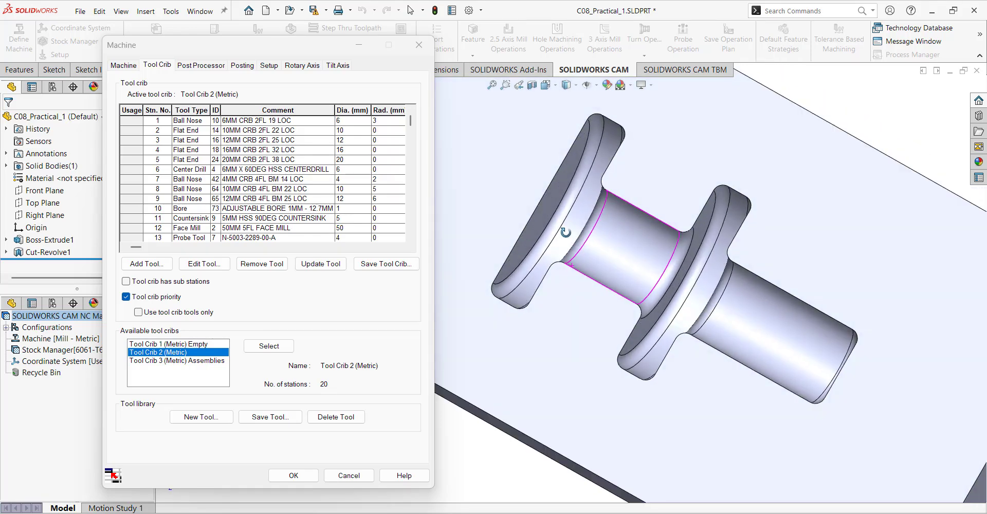
{"action": "left_click_drag", "start_coordinate": [292, 49], "coordinate": [323, 130]}
{"action": "left_click", "coordinate": [373, 86]}
{"action": "left_click", "coordinate": [376, 70]}
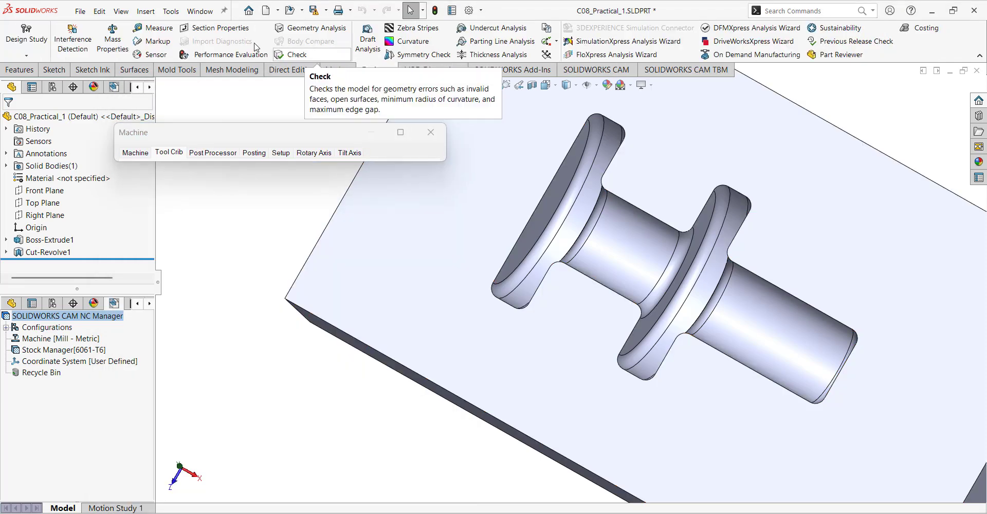
{"action": "left_click", "coordinate": [152, 30]}
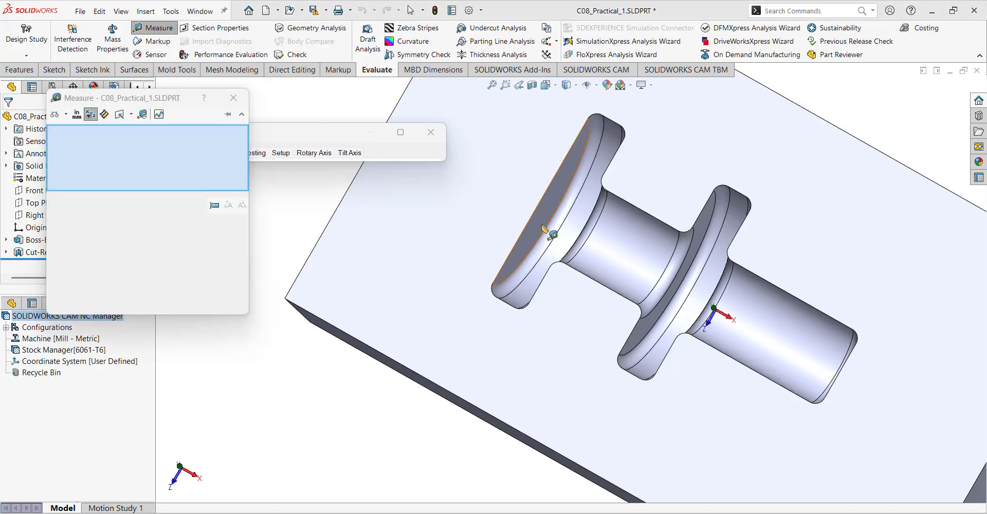
{"action": "middle_click_drag", "start_coordinate": [479, 237], "coordinate": [500, 287]}
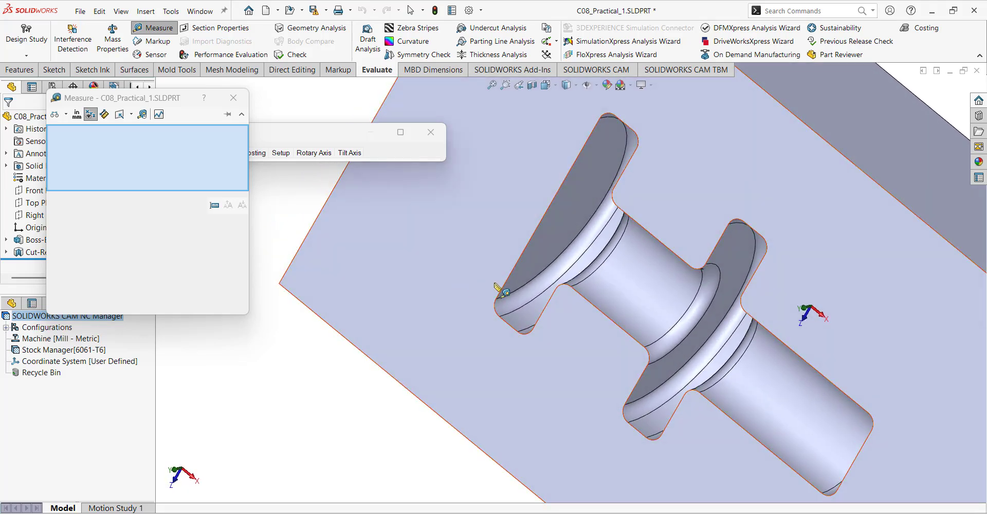
{"action": "left_click", "coordinate": [553, 238]}
{"action": "middle_click_drag", "start_coordinate": [441, 268], "coordinate": [481, 348]}
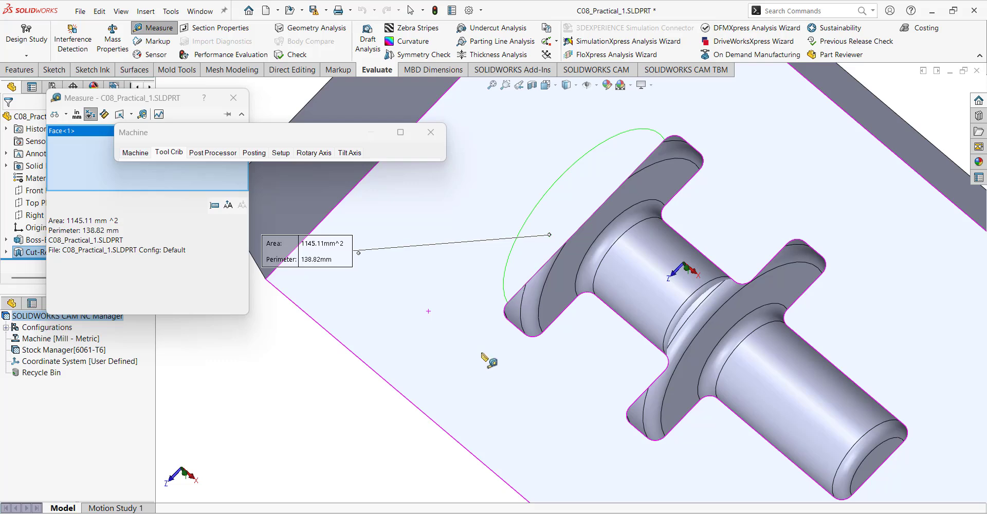
{"action": "left_click", "coordinate": [569, 316]}
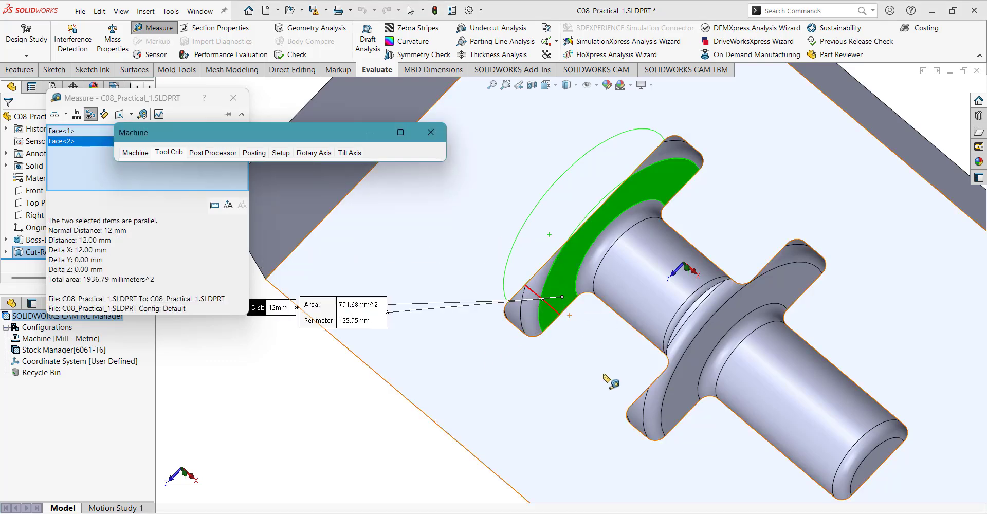
{"action": "middle_click_drag", "start_coordinate": [611, 382], "coordinate": [539, 298]}
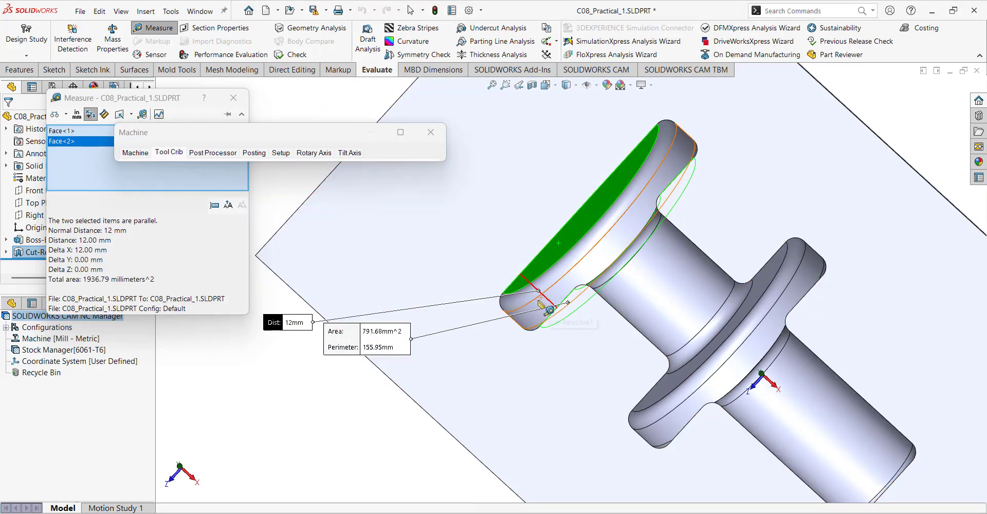
{"action": "left_click_drag", "start_coordinate": [293, 328], "coordinate": [450, 300]}
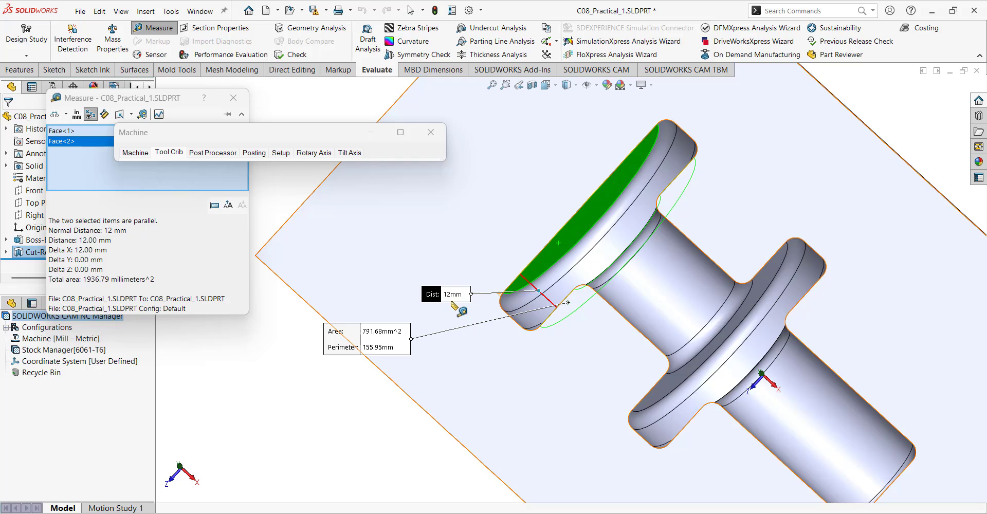
{"action": "left_click", "coordinate": [289, 414]}
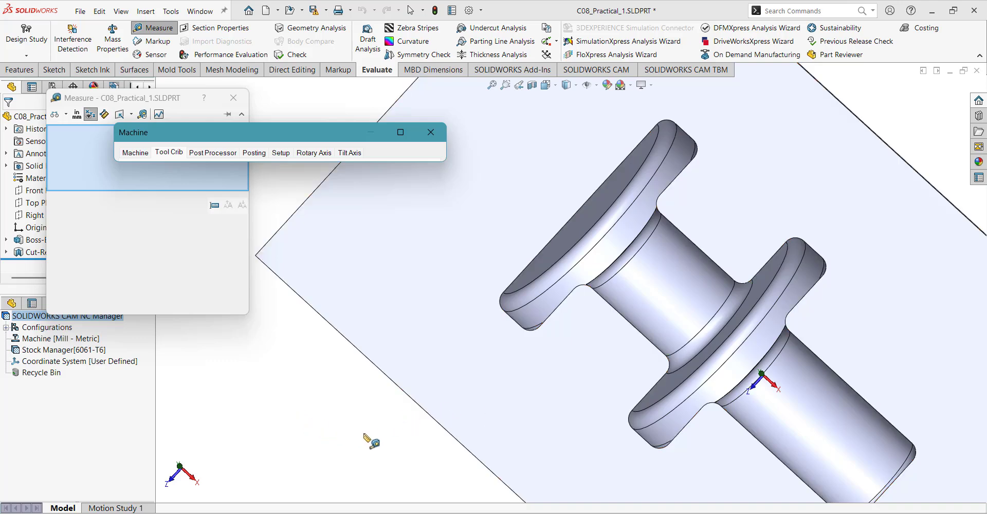
Measure the depth from the block's upper face to the lowest point of the end flange recess, and finish measuring
{"action": "middle_click_drag", "start_coordinate": [357, 411], "coordinate": [377, 323]}
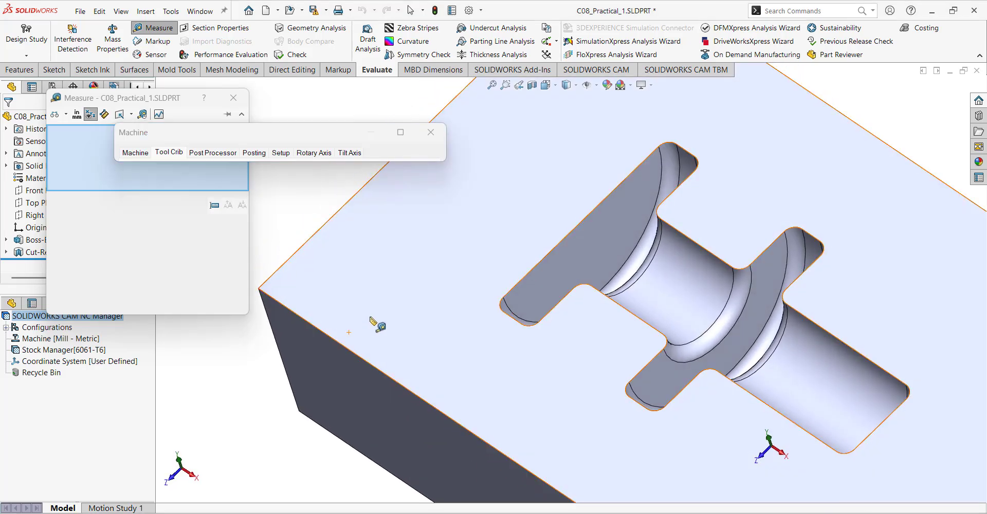
{"action": "left_click", "coordinate": [572, 199]}
{"action": "middle_click_drag", "start_coordinate": [432, 296], "coordinate": [434, 322]}
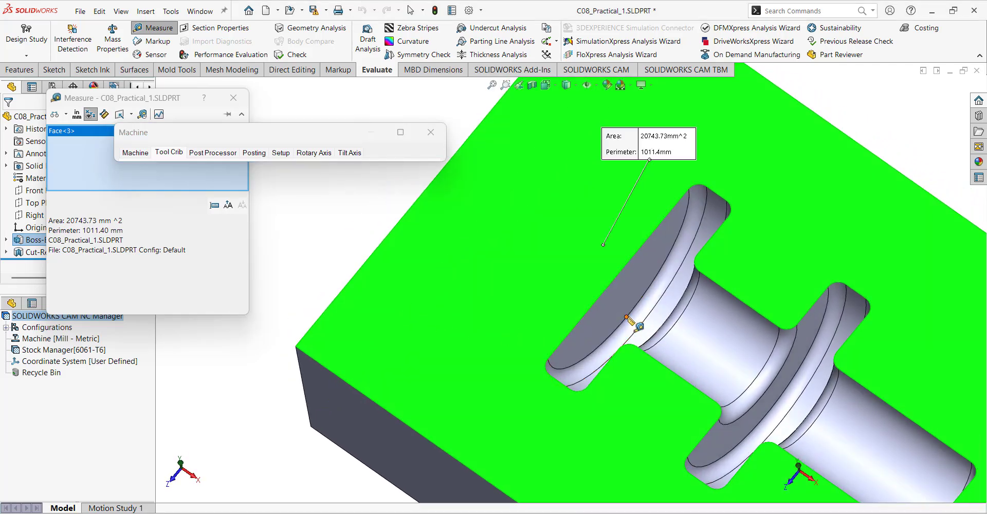
{"action": "left_click", "coordinate": [626, 317]}
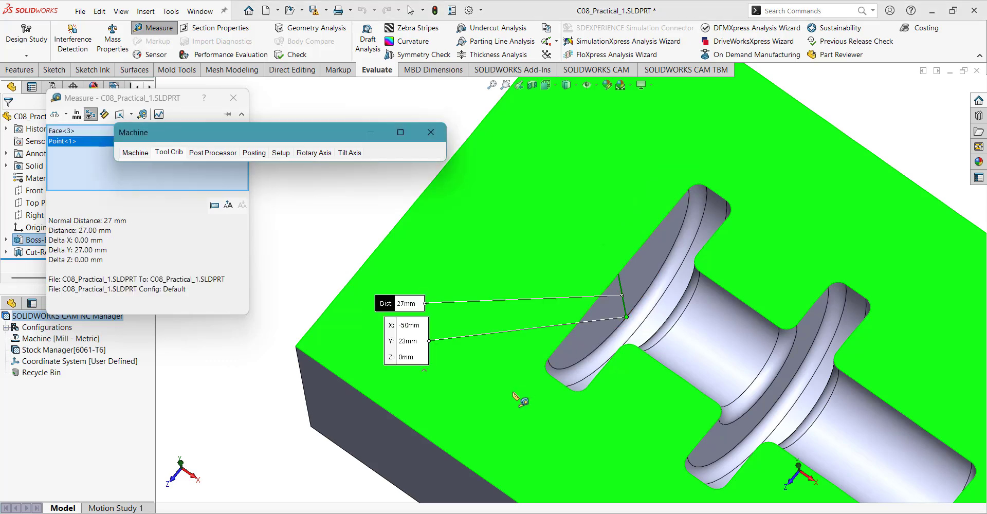
{"action": "middle_click_drag", "start_coordinate": [518, 402], "coordinate": [493, 334]}
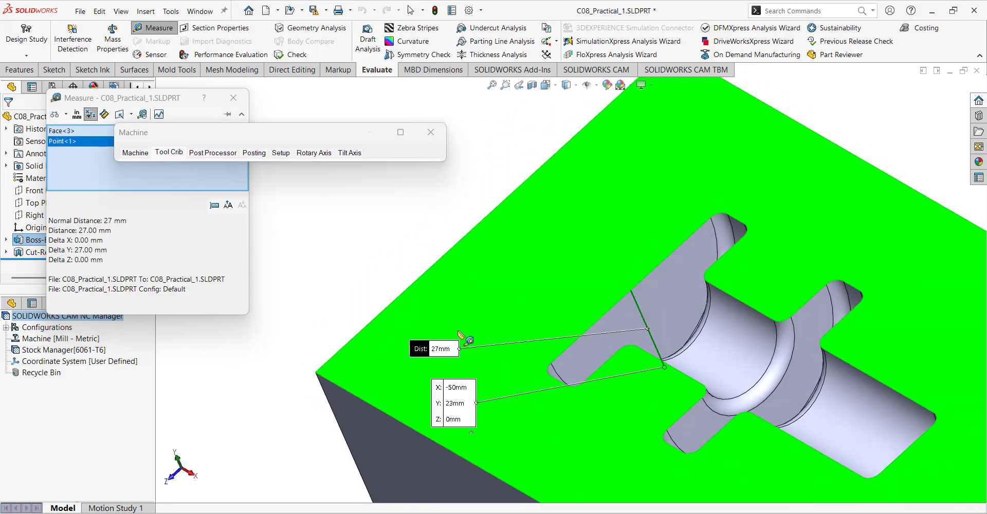
{"action": "scroll", "coordinate": [453, 293], "scroll_direction": "up", "scroll_amount": 4}
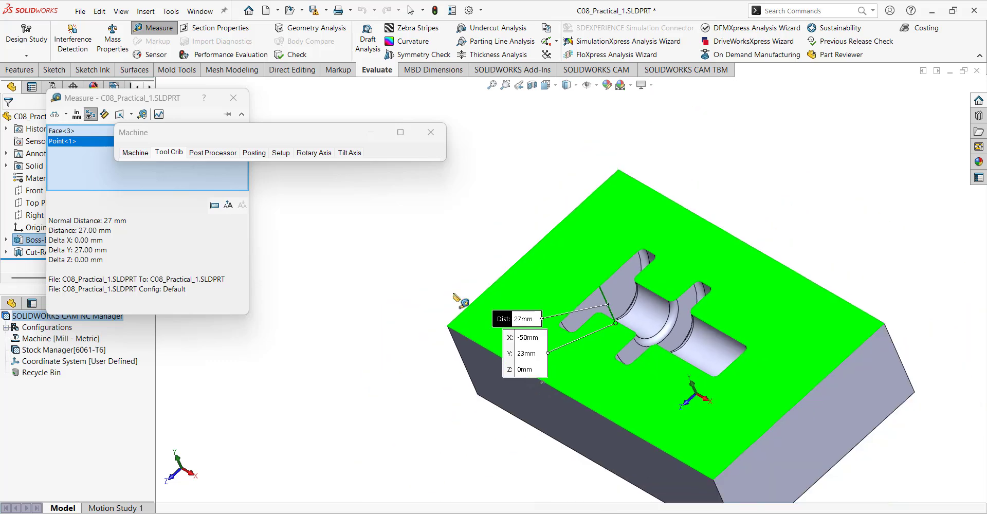
{"action": "middle_click_drag", "start_coordinate": [521, 329], "coordinate": [538, 307]}
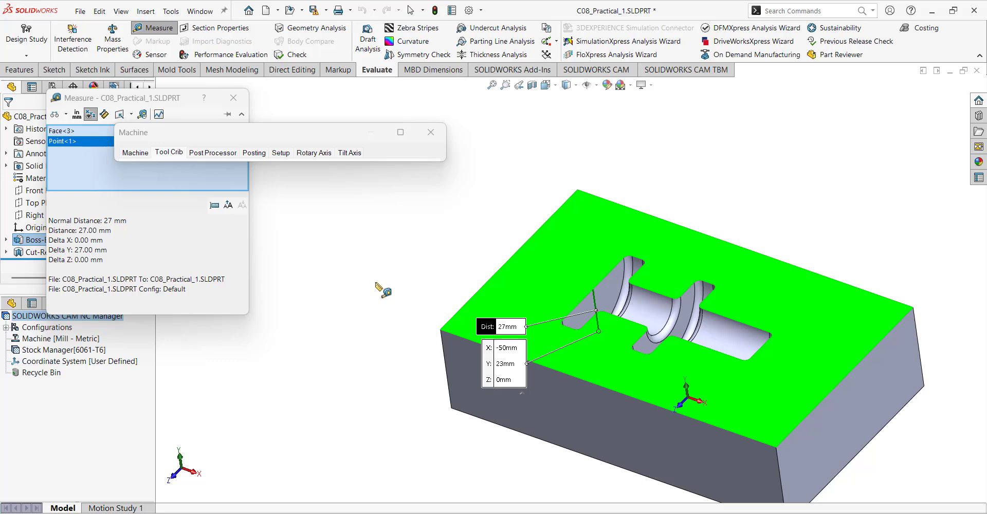
{"action": "middle_click_drag", "start_coordinate": [432, 283], "coordinate": [418, 286]}
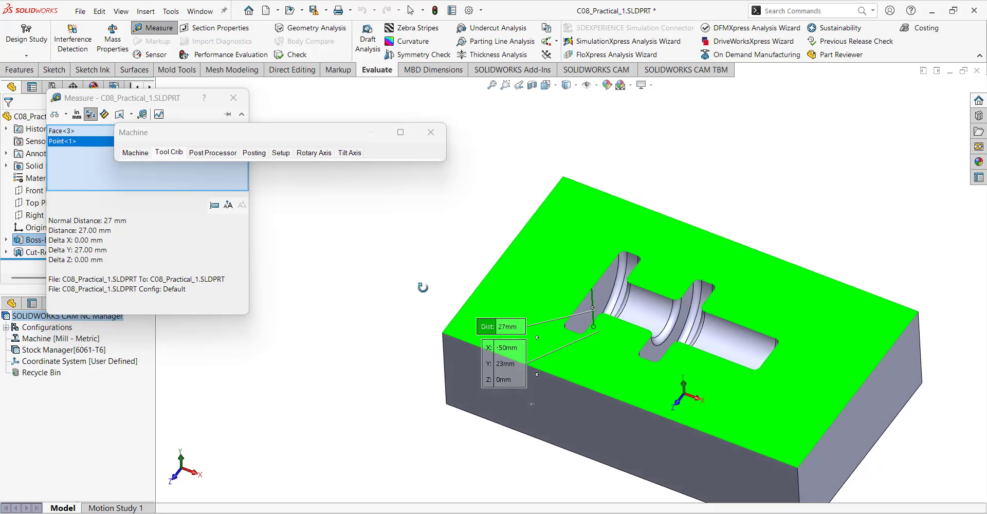
{"action": "left_click", "coordinate": [374, 297]}
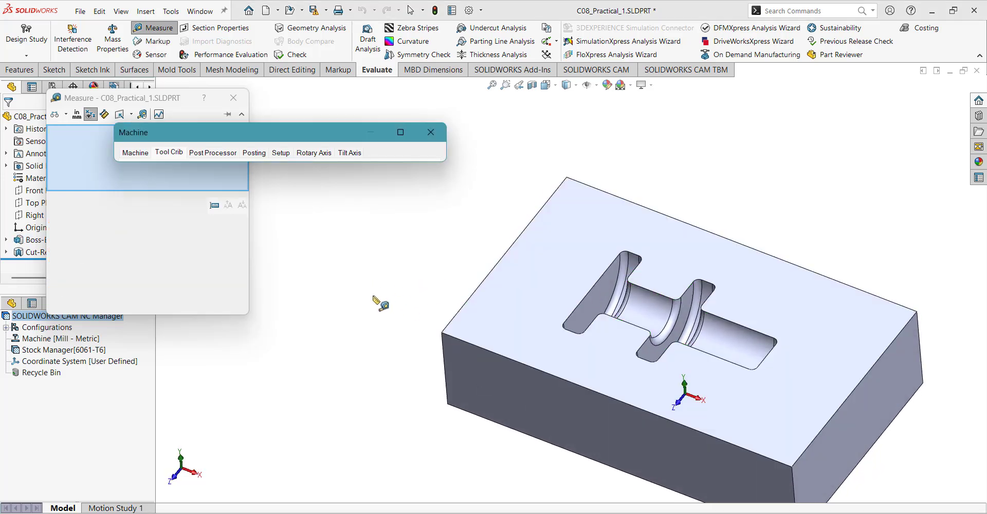
{"action": "left_click", "coordinate": [234, 98]}
Restore the Machine dialog and examine the tools and diameters in Tool Crib 2 (Metric), previewing the 6 mm ball nose tool at station 1
{"action": "left_click", "coordinate": [401, 132]}
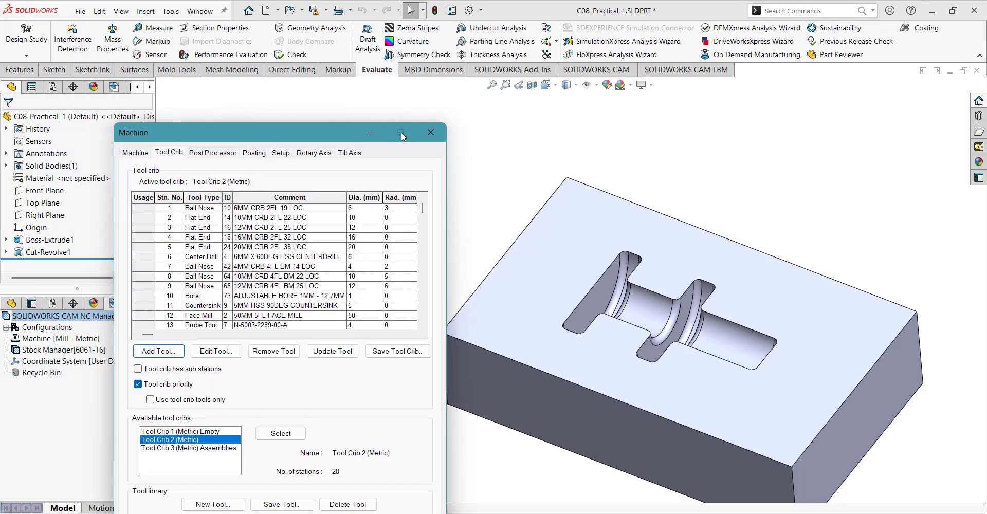
{"action": "left_click_drag", "start_coordinate": [294, 137], "coordinate": [317, 83]}
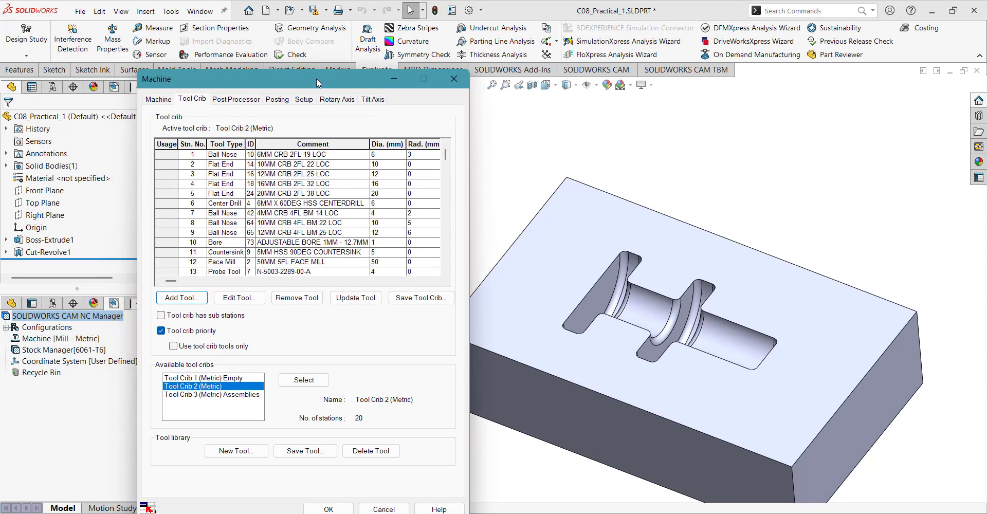
{"action": "left_click", "coordinate": [249, 157]}
{"action": "scroll", "coordinate": [256, 231], "scroll_direction": "down", "scroll_amount": 1}
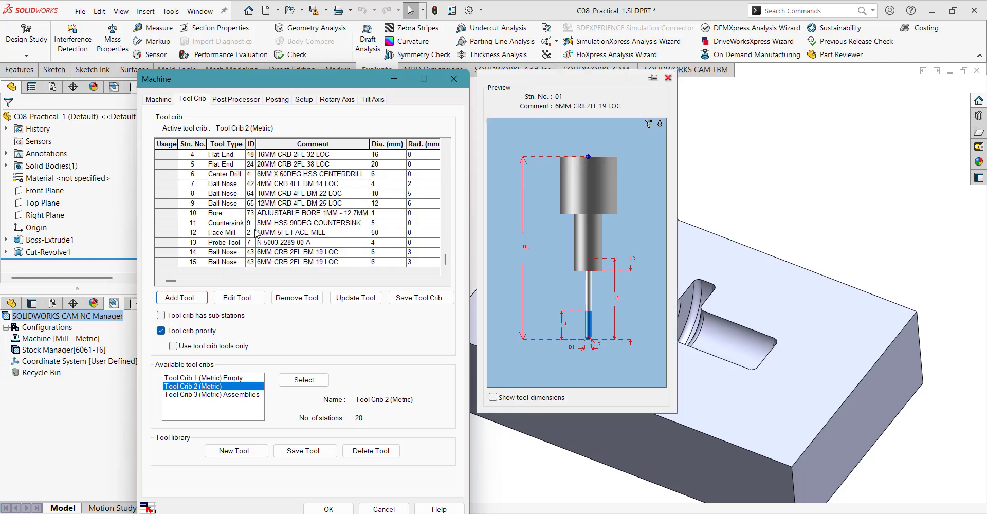
{"action": "scroll", "coordinate": [255, 230], "scroll_direction": "up", "scroll_amount": 1}
{"action": "left_click", "coordinate": [380, 155]}
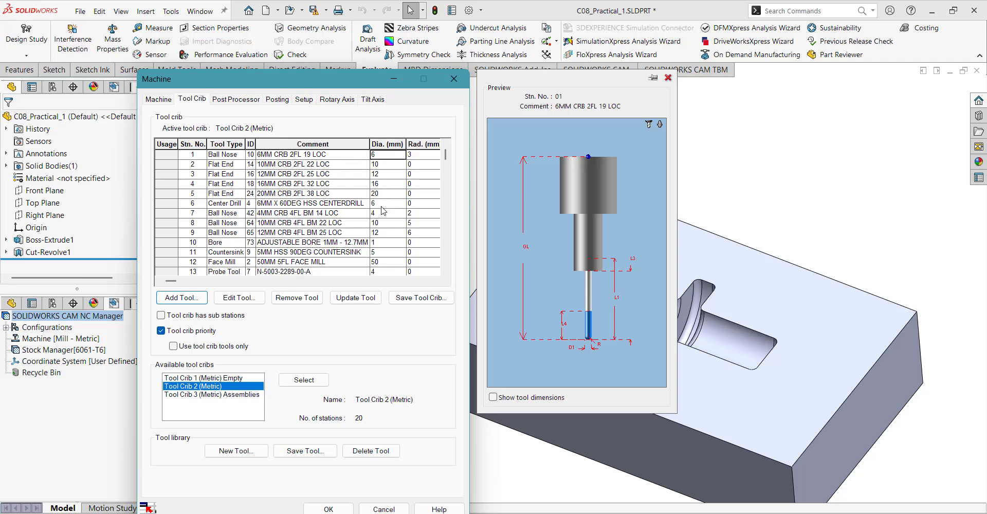
{"action": "scroll", "coordinate": [383, 248], "scroll_direction": "down", "scroll_amount": 1}
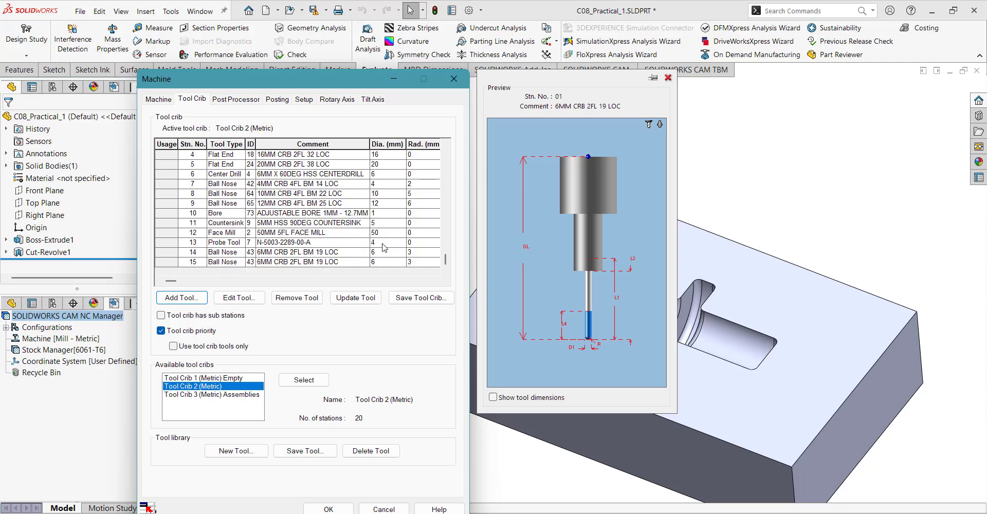
{"action": "scroll", "coordinate": [384, 198], "scroll_direction": "up", "scroll_amount": 1}
{"action": "scroll", "coordinate": [386, 209], "scroll_direction": "down", "scroll_amount": 1}
Set MILL\FANUC16M as the active post processor for the mill and accept the machine definition
{"action": "left_click", "coordinate": [237, 100]}
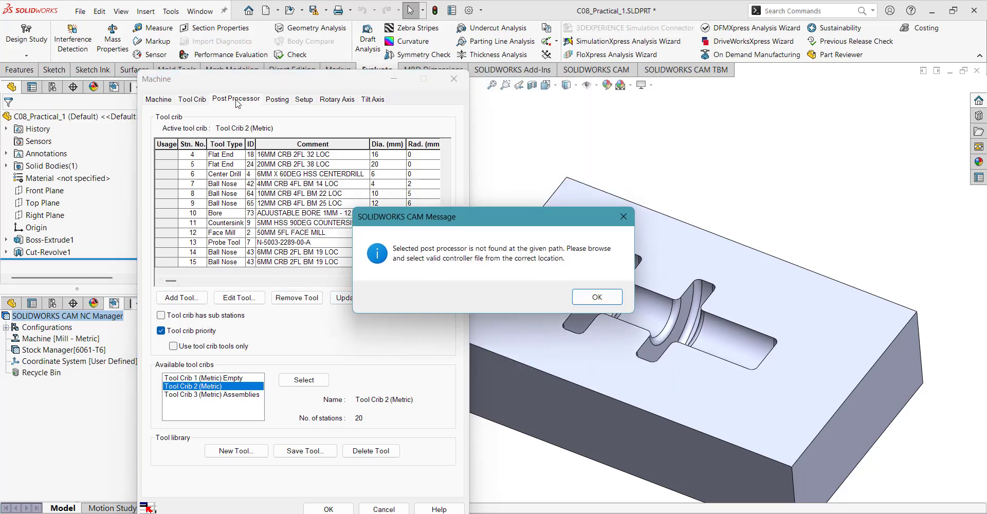
{"action": "left_click", "coordinate": [606, 297]}
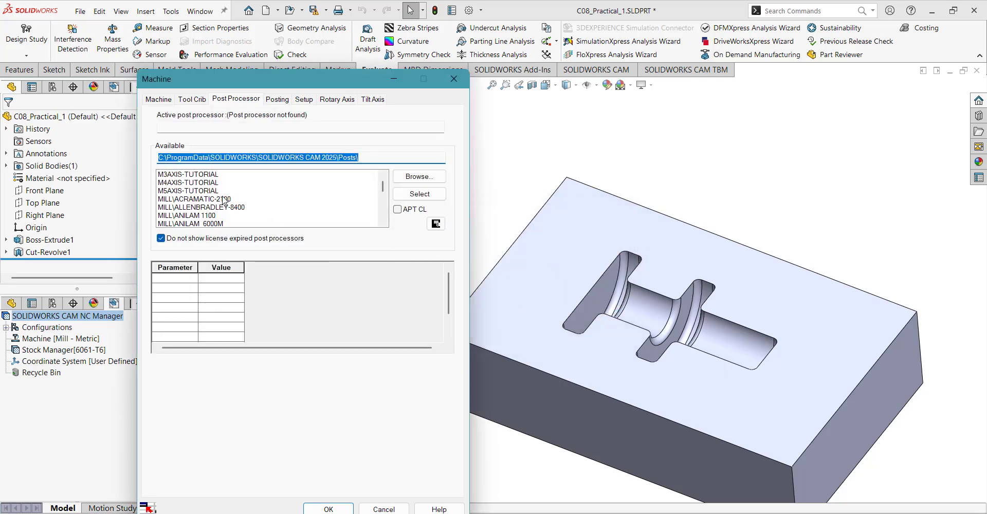
{"action": "scroll", "coordinate": [253, 195], "scroll_direction": "down", "scroll_amount": 5}
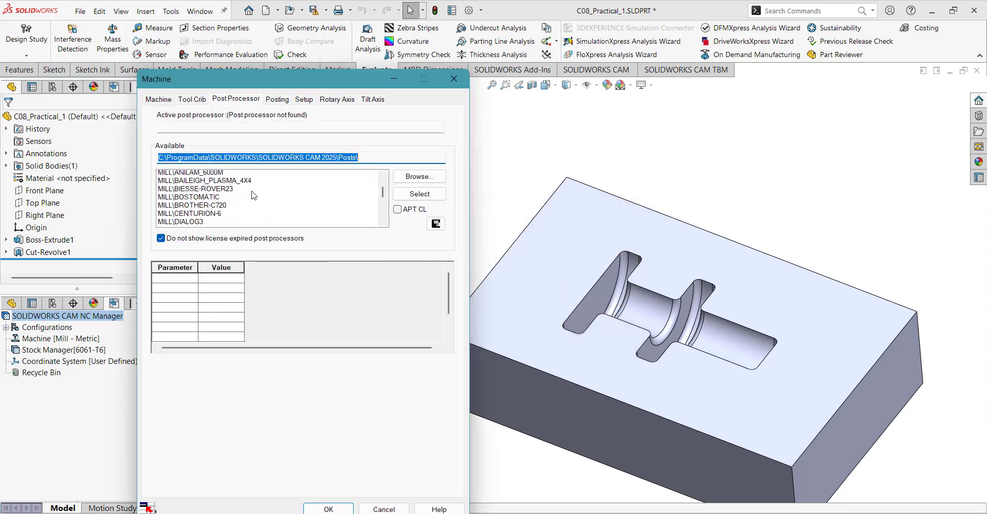
{"action": "scroll", "coordinate": [253, 195], "scroll_direction": "down", "scroll_amount": 2}
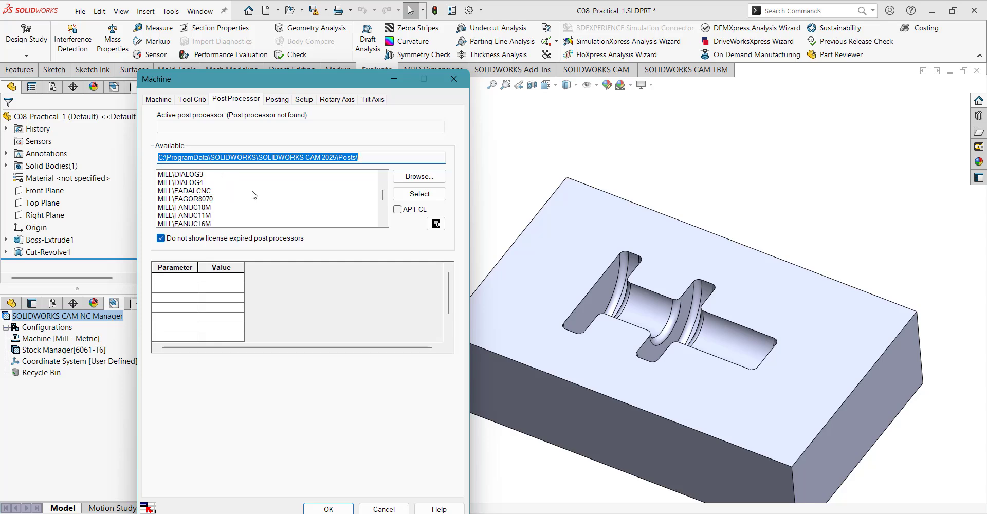
{"action": "scroll", "coordinate": [253, 195], "scroll_direction": "down", "scroll_amount": 2}
{"action": "left_click", "coordinate": [184, 192]}
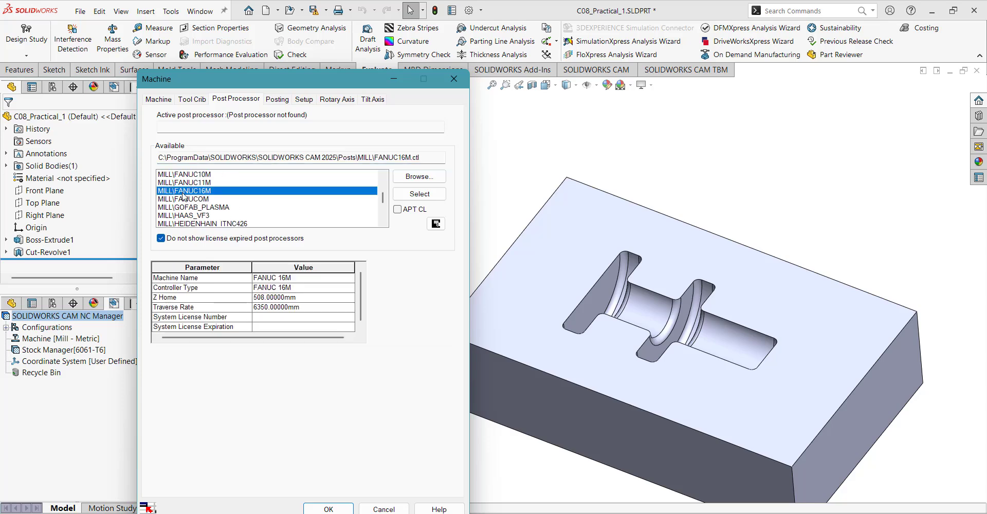
{"action": "left_click", "coordinate": [415, 198]}
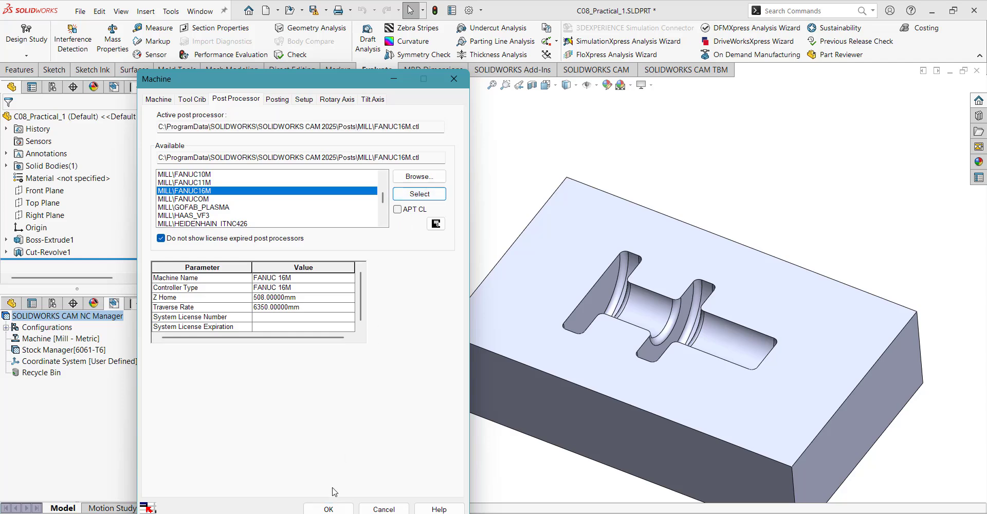
{"action": "left_click", "coordinate": [329, 509]}
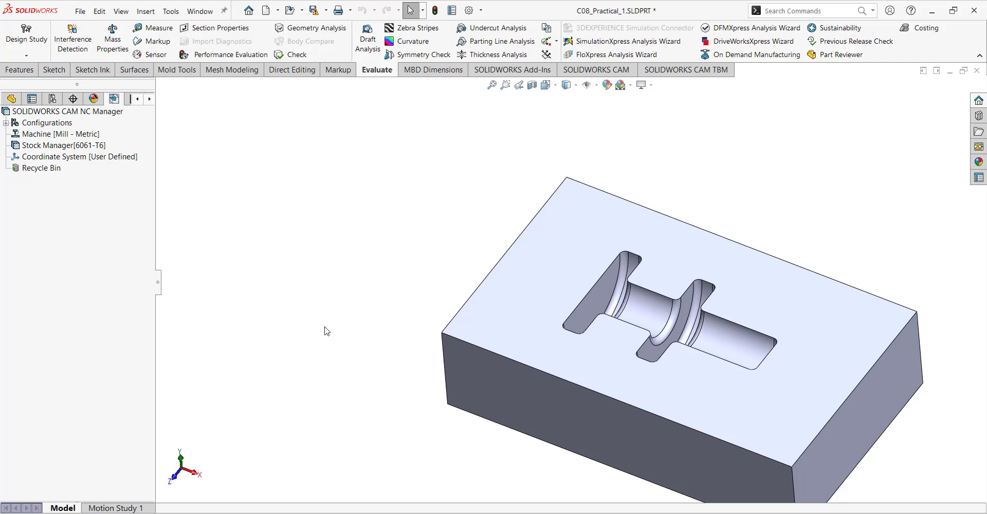
Open the Fixture Coordinate System definition for the block from the SOLIDWORKS CAM commands
{"action": "left_click", "coordinate": [598, 70]}
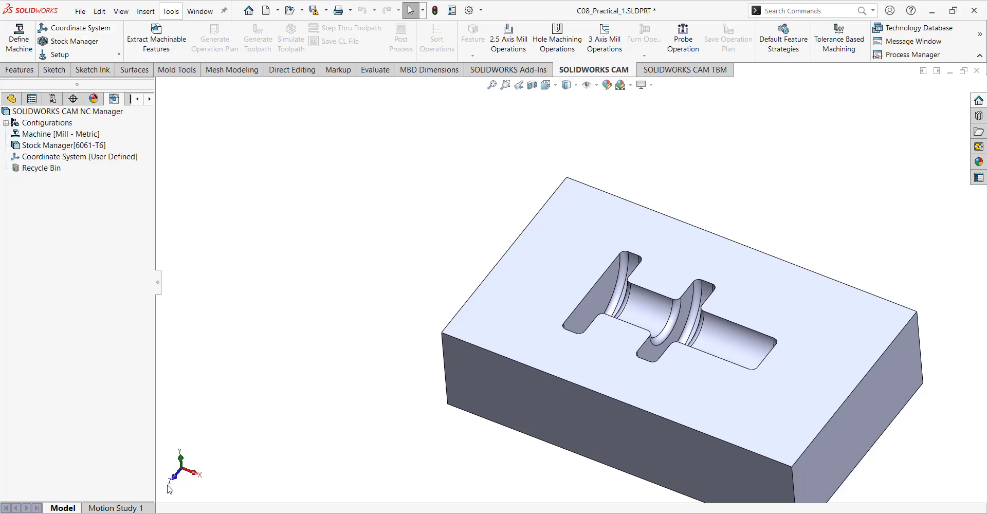
{"action": "middle_click_drag", "start_coordinate": [460, 440], "coordinate": [467, 352]}
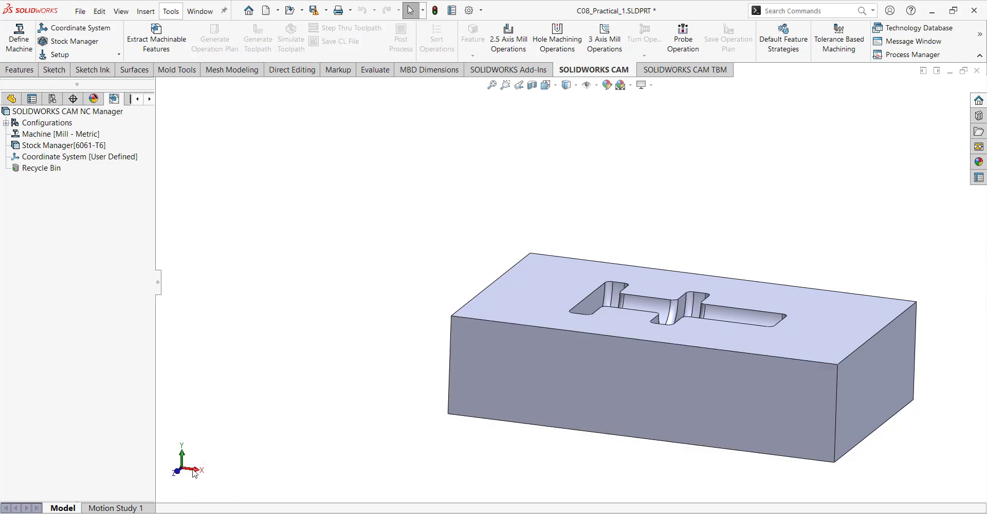
{"action": "mouse_move", "coordinate": [324, 408]}
{"action": "middle_mouse_down"}
{"action": "mouse_move", "coordinate": [310, 432]}
{"action": "mouse_move", "coordinate": [319, 419]}
{"action": "middle_mouse_up"}
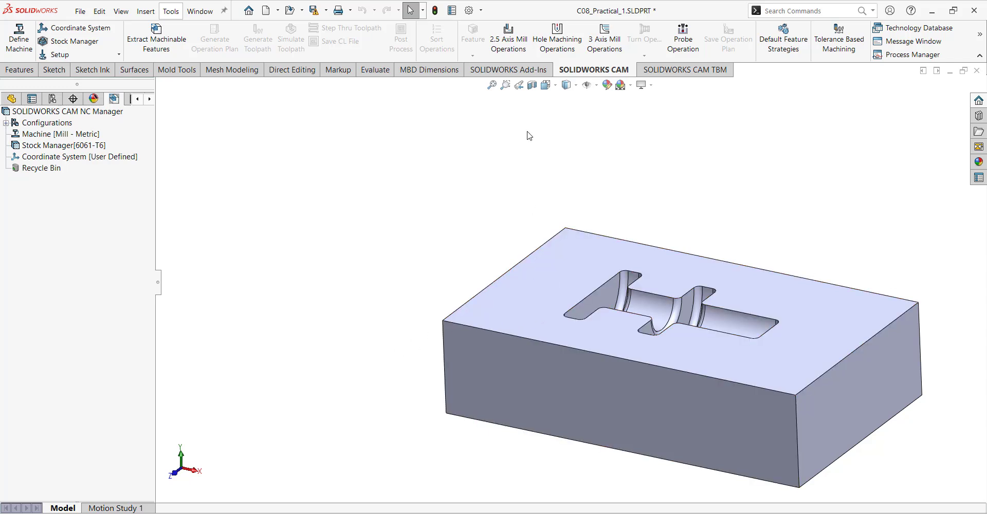
{"action": "middle_click_drag", "start_coordinate": [358, 241], "coordinate": [357, 246]}
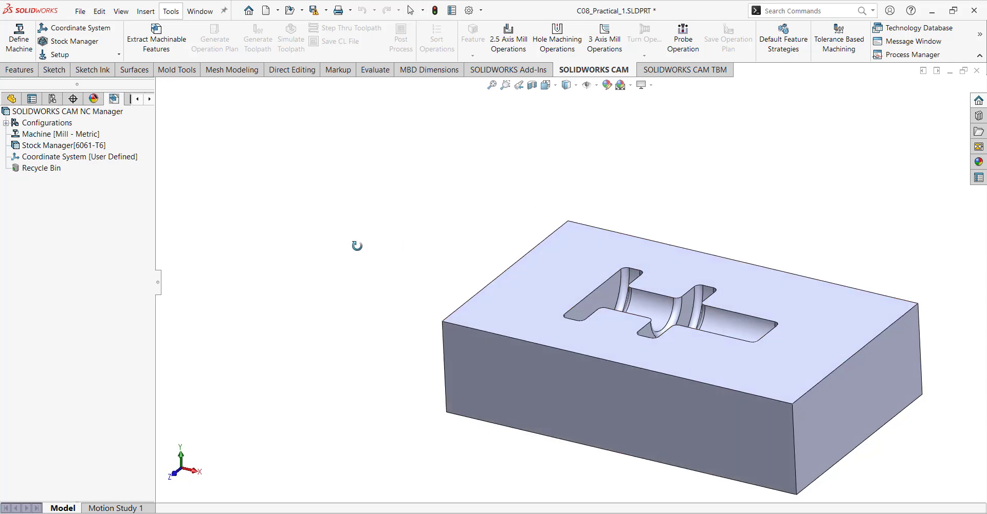
{"action": "left_click", "coordinate": [84, 31]}
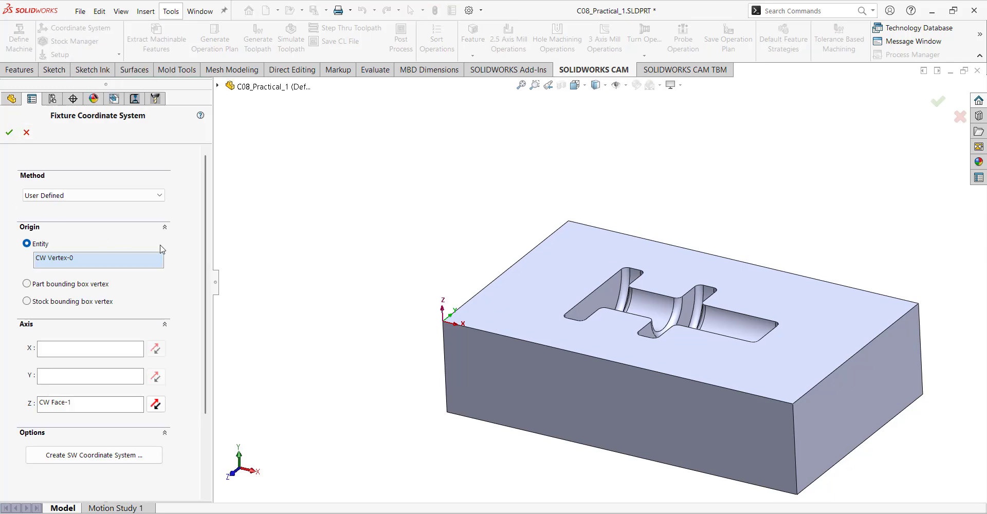
Try the part bounding box vertex option for the fixture origin, and return the origin to the Entity option
{"action": "left_click", "coordinate": [37, 255]}
{"action": "left_click", "coordinate": [75, 257]}
{"action": "left_click", "coordinate": [32, 283]}
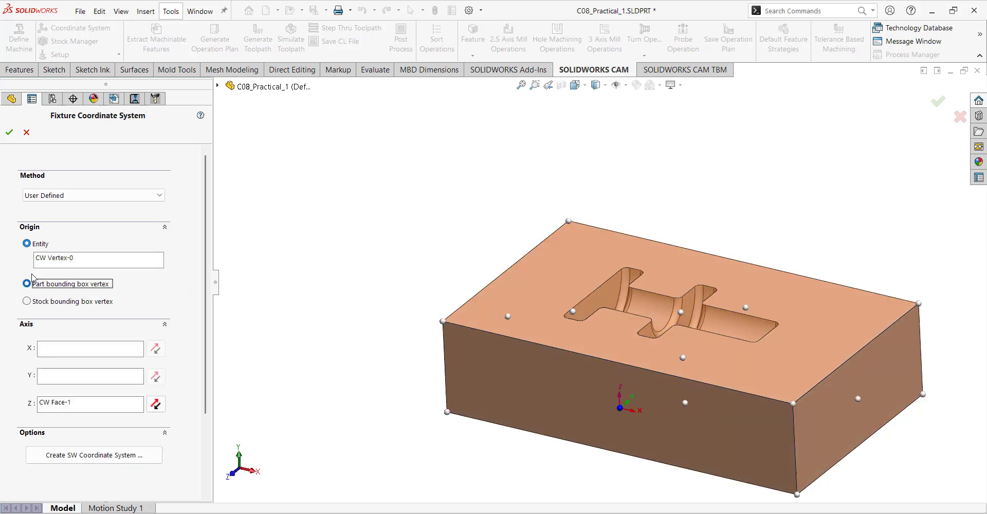
{"action": "left_click", "coordinate": [26, 243]}
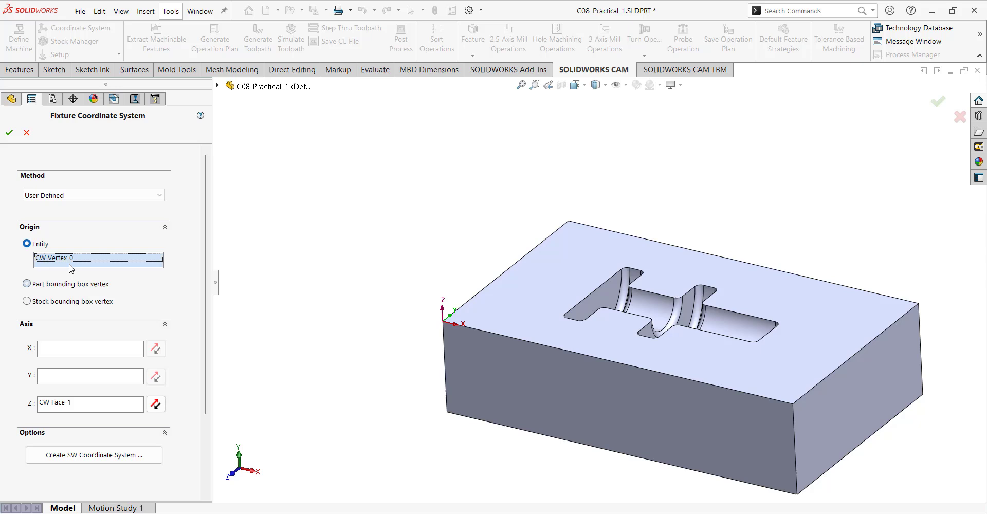
Try the upper face's rear left corner as origin and the front side face as Z direction, and reassign Z to the upper face
{"action": "left_click", "coordinate": [566, 222]}
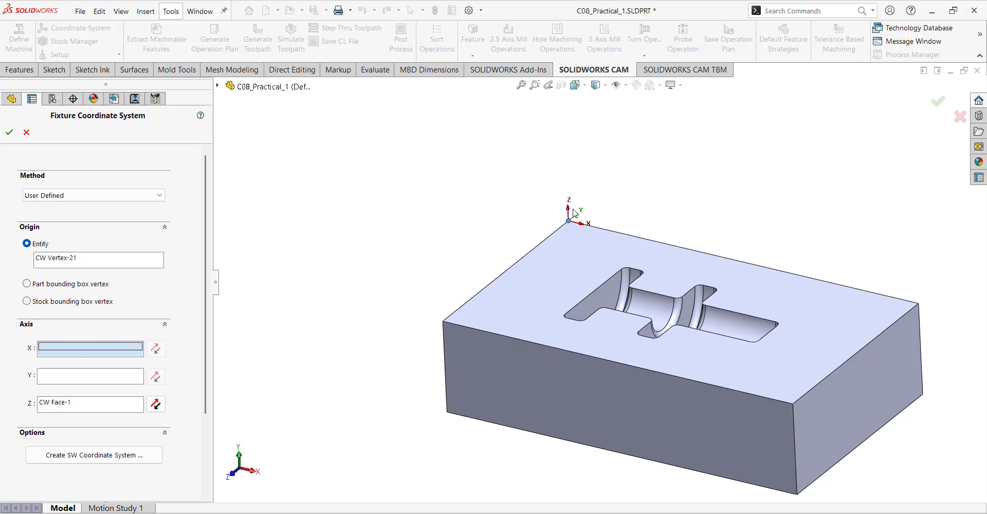
{"action": "left_click", "coordinate": [52, 409]}
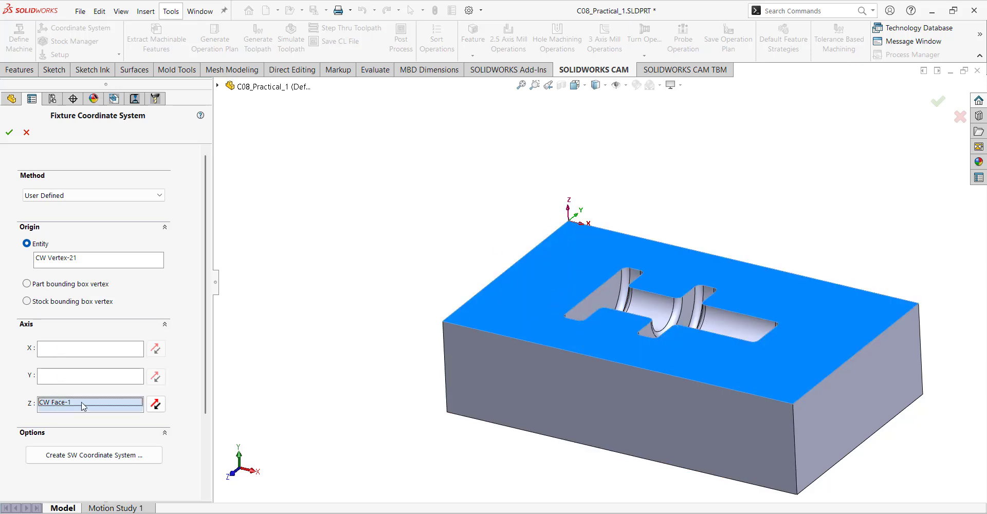
{"action": "left_click", "coordinate": [509, 394]}
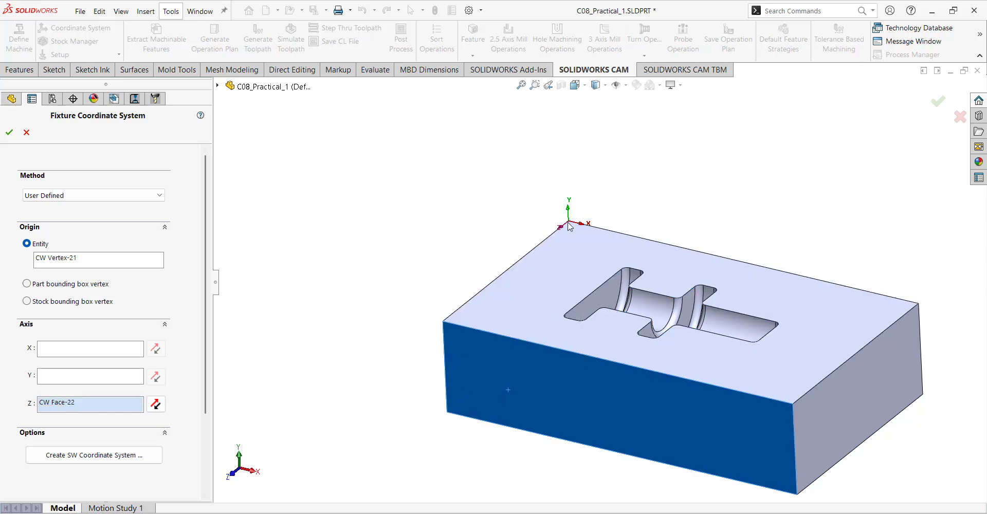
{"action": "left_click", "coordinate": [554, 297]}
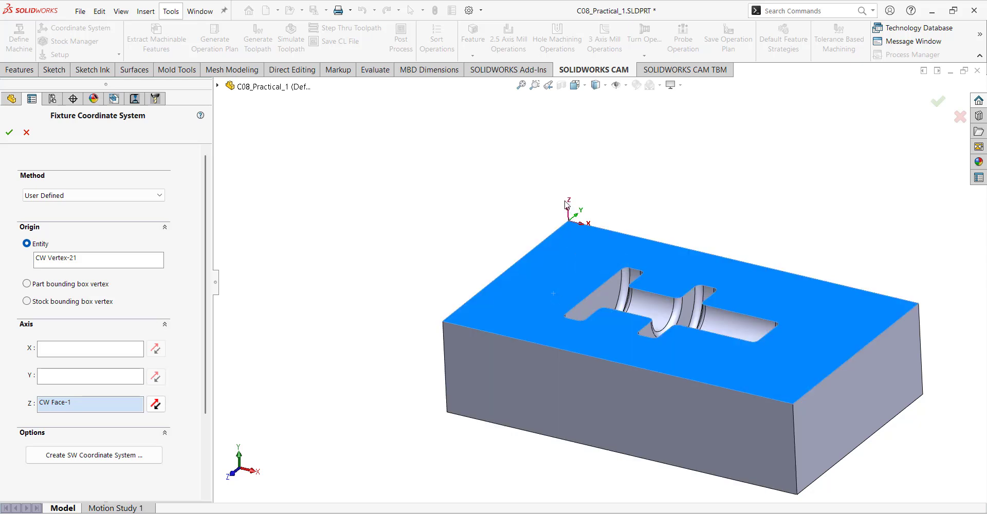
Set the fixture origin to the upper face's front left corner vertex and accept the coordinate system
{"action": "left_click", "coordinate": [66, 265]}
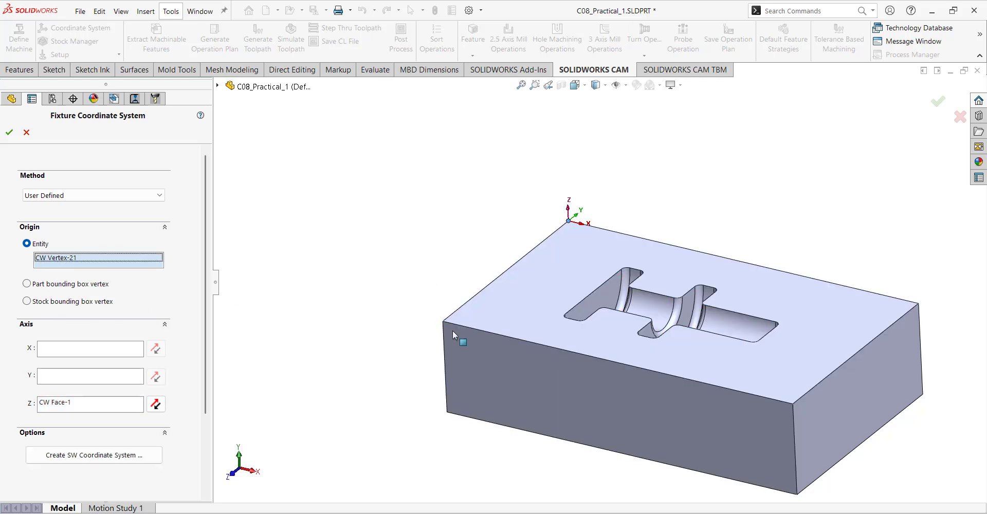
{"action": "left_click", "coordinate": [443, 323]}
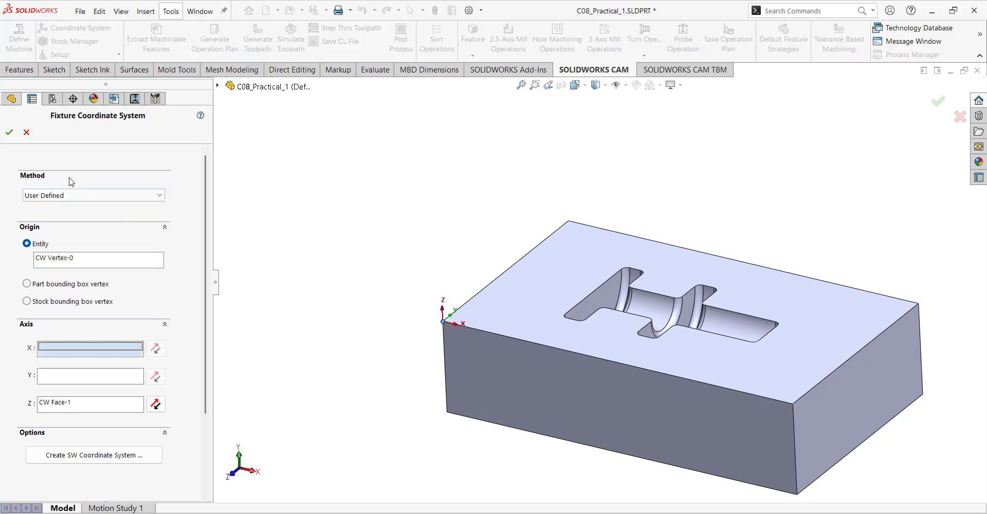
{"action": "left_click", "coordinate": [9, 133]}
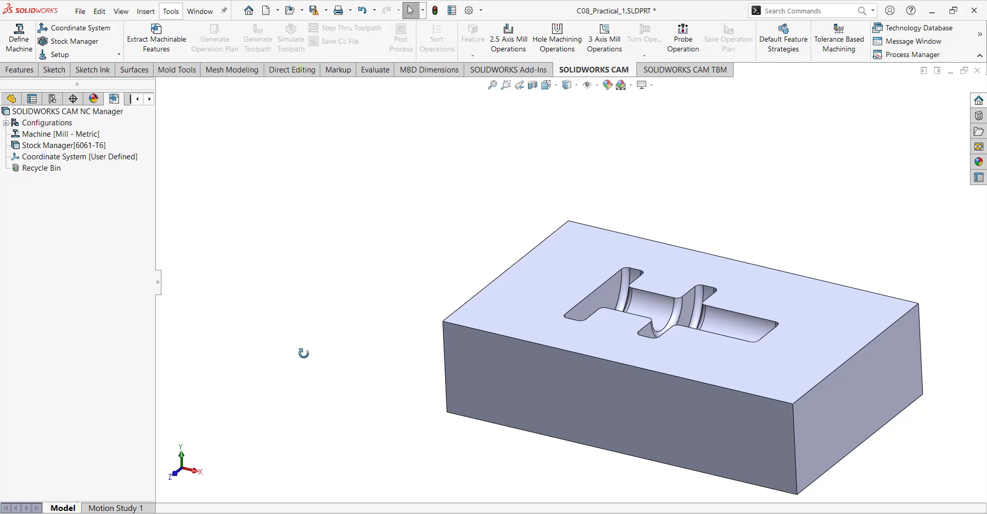
Open the Stock Manager and keep 6061-T6 as the material of the bounding box stock
{"action": "middle_click_drag", "start_coordinate": [303, 354], "coordinate": [325, 348]}
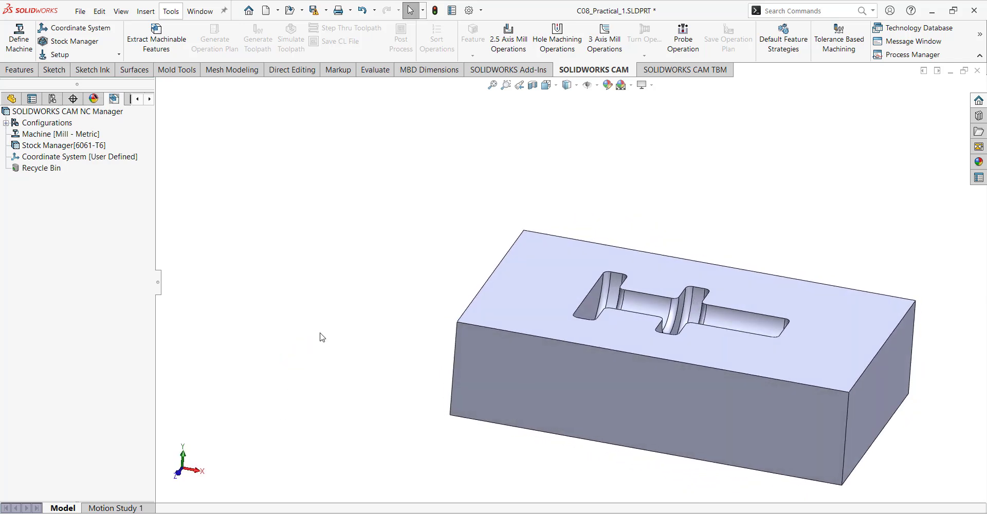
{"action": "left_click", "coordinate": [76, 46]}
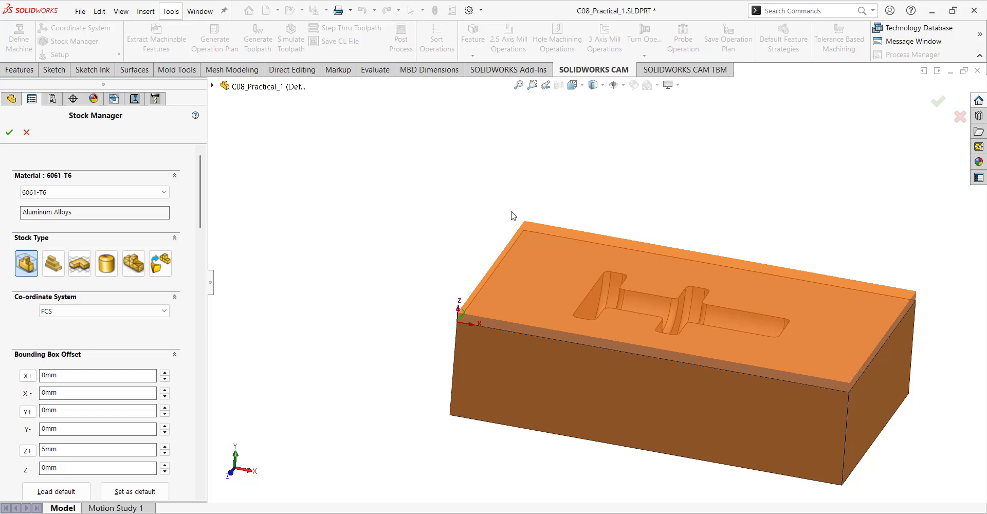
{"action": "mouse_move", "coordinate": [515, 216]}
{"action": "middle_mouse_down"}
{"action": "mouse_move", "coordinate": [478, 227]}
{"action": "mouse_move", "coordinate": [446, 202]}
{"action": "mouse_move", "coordinate": [476, 222]}
{"action": "mouse_move", "coordinate": [498, 214]}
{"action": "middle_mouse_up"}
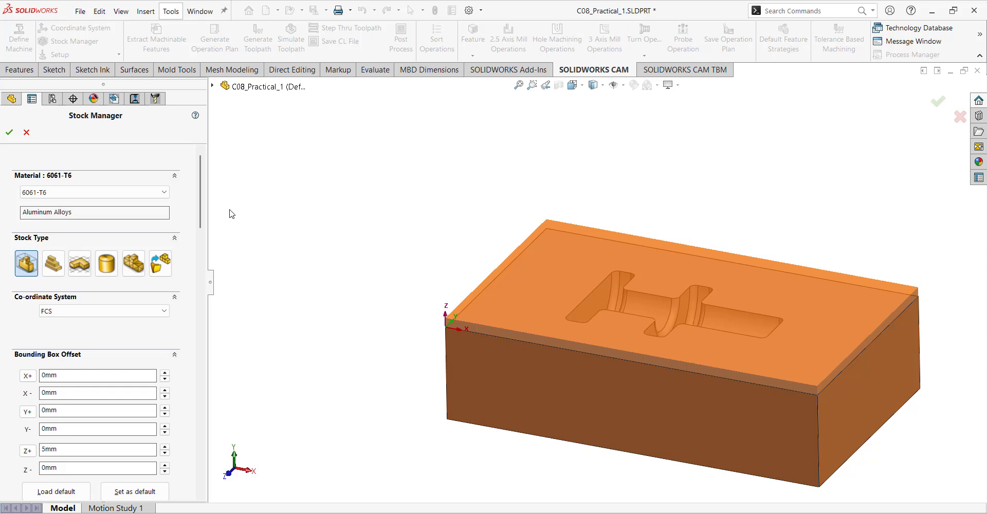
{"action": "left_click", "coordinate": [59, 195]}
{"action": "left_click", "coordinate": [57, 195]}
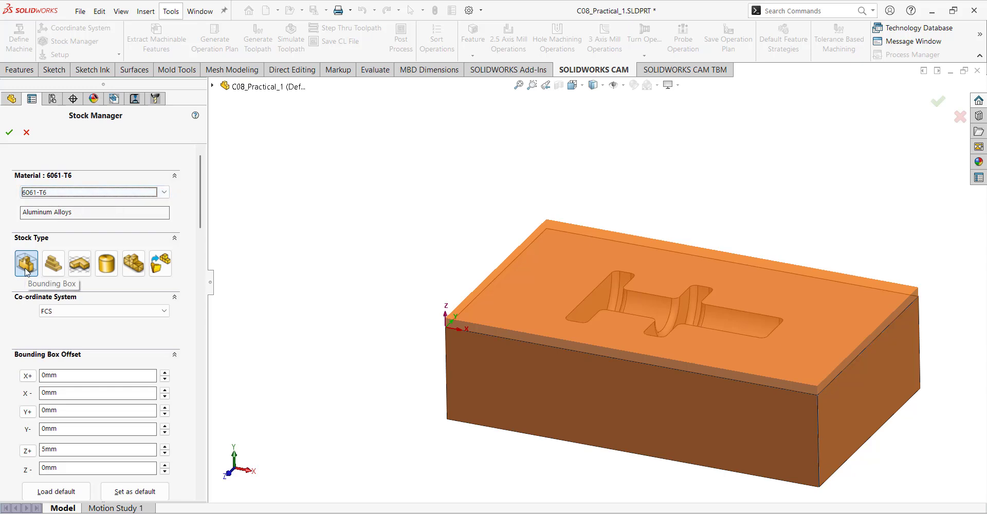
Check the bounding box offsets and stock size around the block, and accept the stock with a 5 mm Z+ offset
{"action": "left_click_drag", "start_coordinate": [204, 208], "coordinate": [207, 228]}
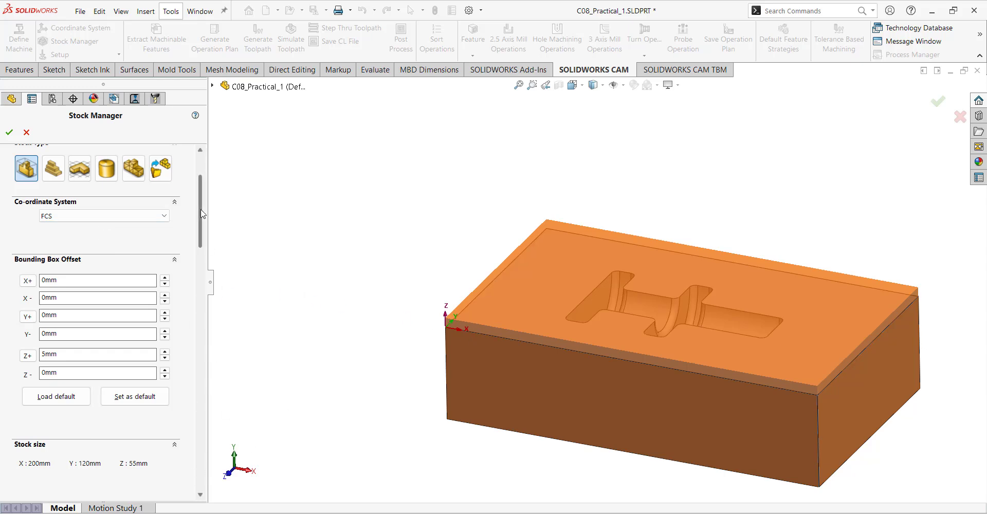
{"action": "left_click_drag", "start_coordinate": [203, 213], "coordinate": [204, 222]}
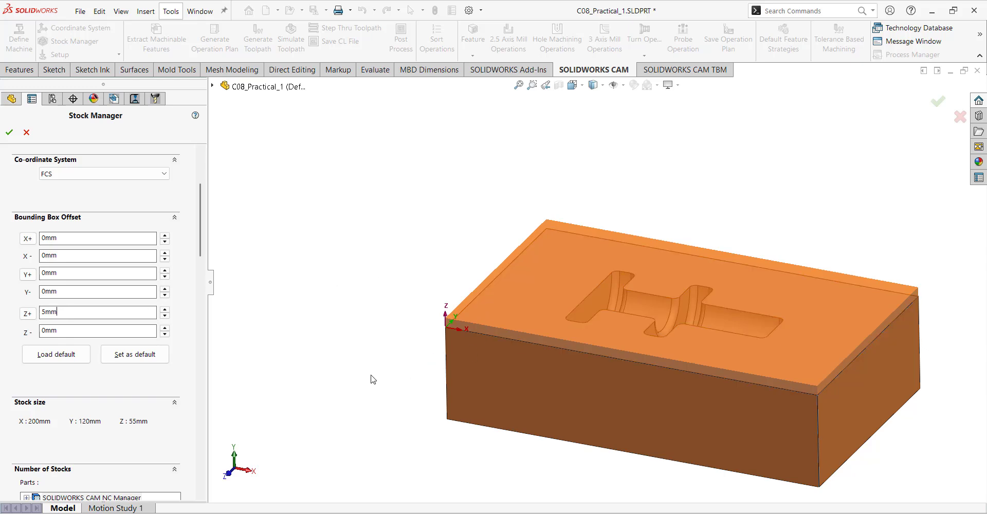
{"action": "middle_click_drag", "start_coordinate": [372, 377], "coordinate": [371, 300]}
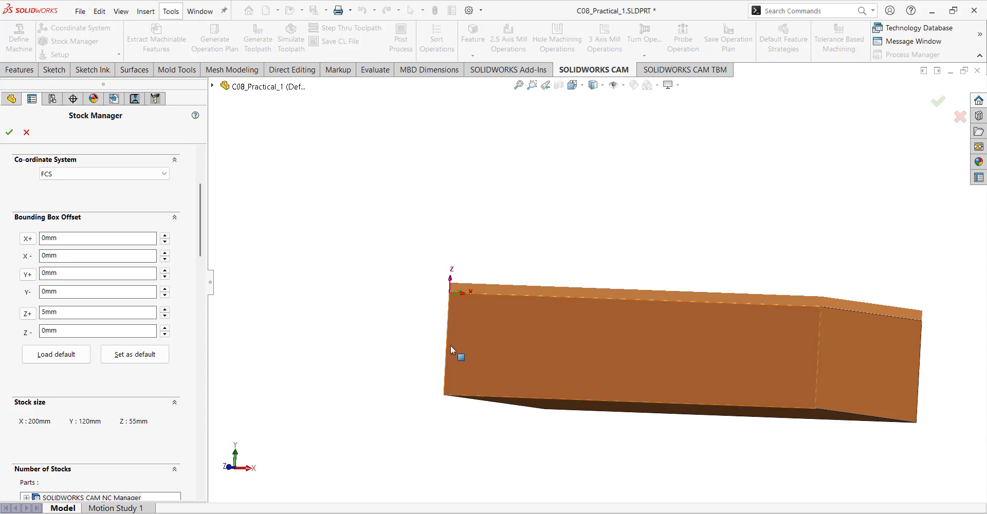
{"action": "middle_click_drag", "start_coordinate": [538, 334], "coordinate": [497, 364]}
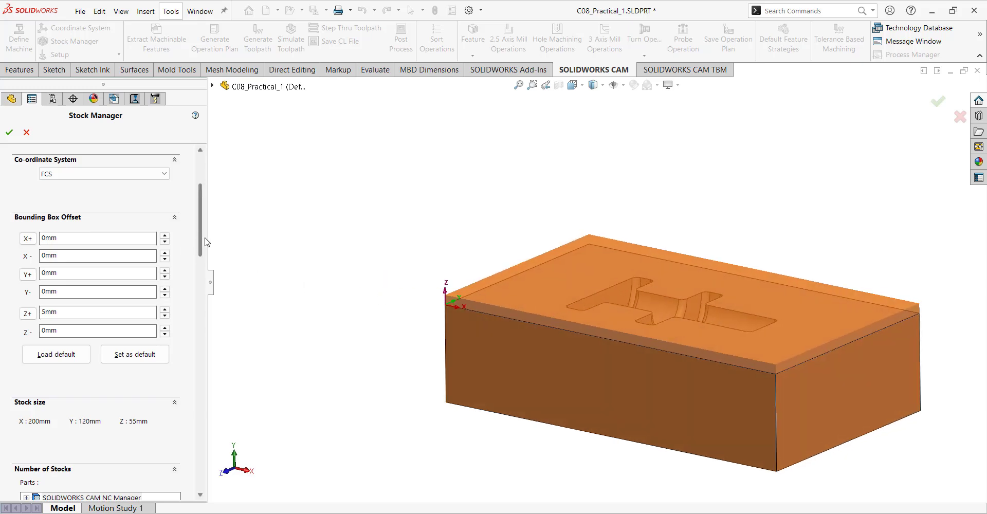
{"action": "left_click", "coordinate": [9, 134]}
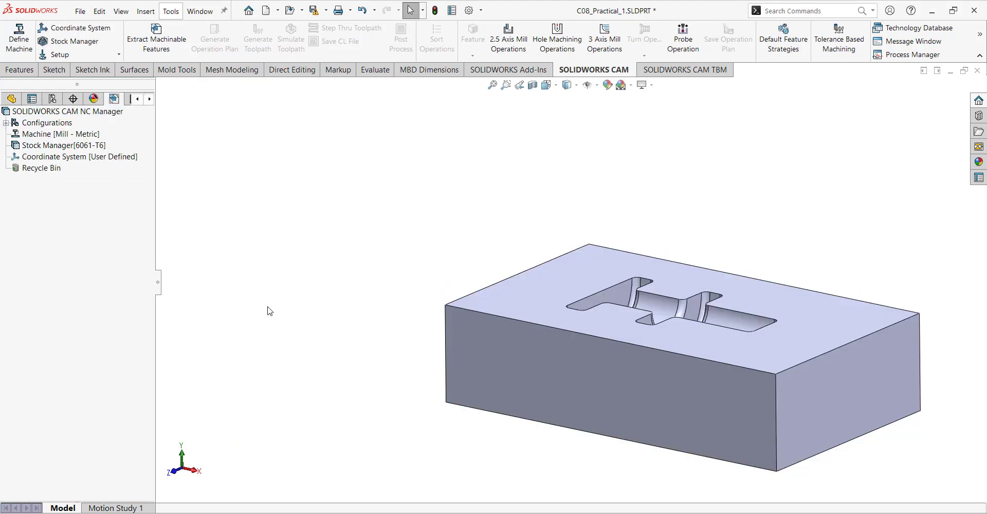
Review the stock, machine and coordinate system entries in the NC Manager tree with their previews on the model
{"action": "left_click", "coordinate": [41, 146]}
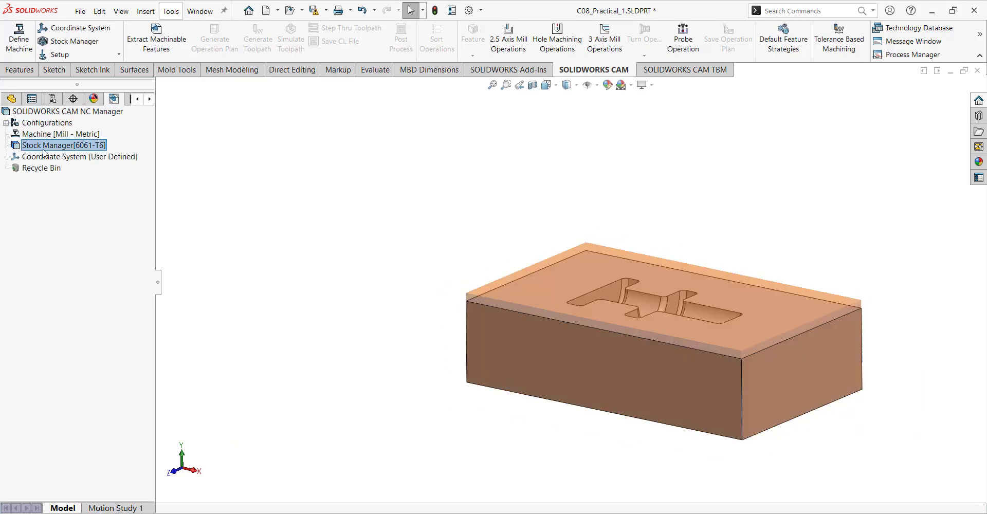
{"action": "left_click", "coordinate": [61, 134]}
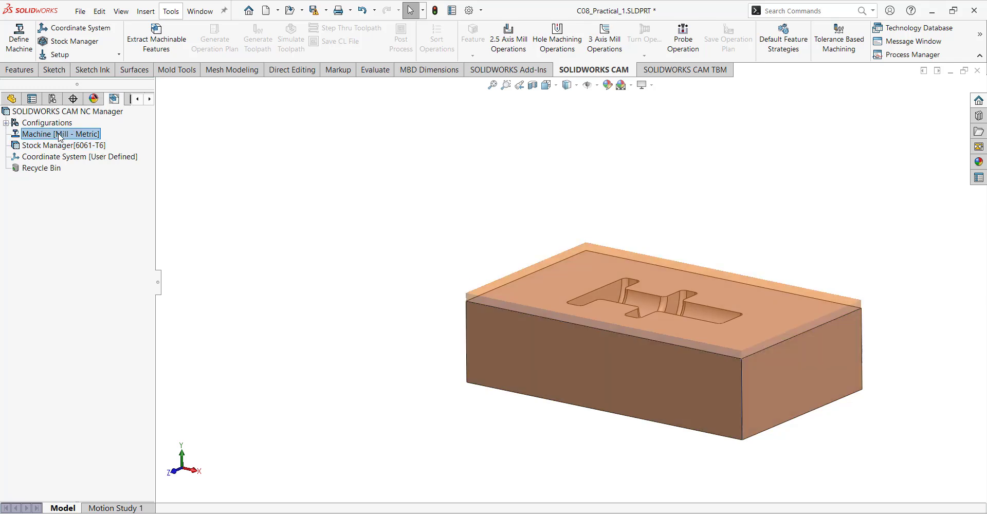
{"action": "left_click", "coordinate": [55, 157]}
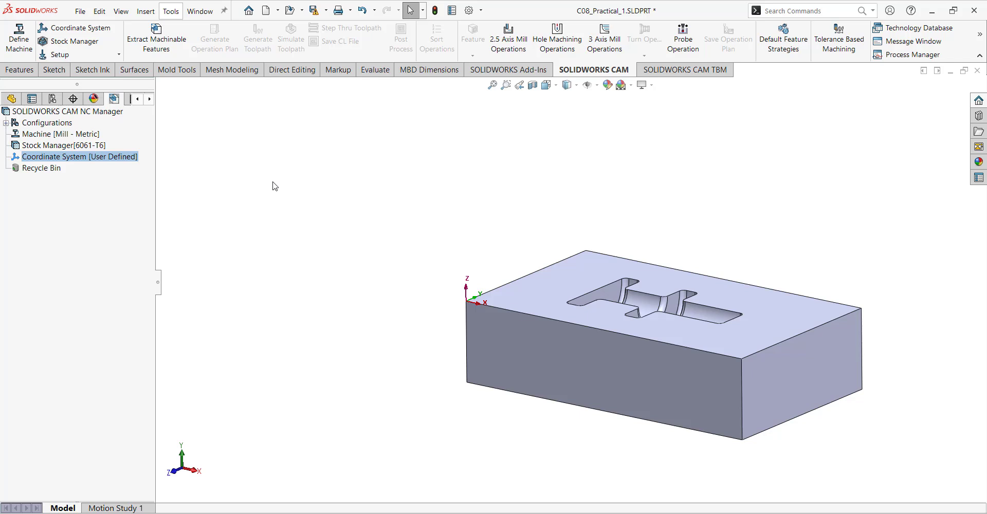
Create a mill setup using the block's upper face instead of the Front Plane as its direction entity
{"action": "left_click", "coordinate": [119, 54]}
{"action": "left_click", "coordinate": [77, 68]}
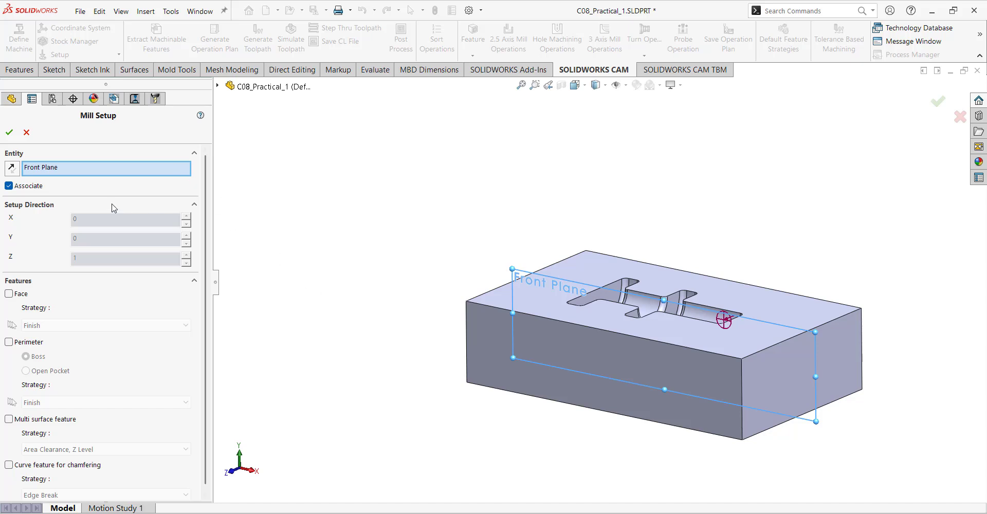
{"action": "left_click", "coordinate": [65, 171]}
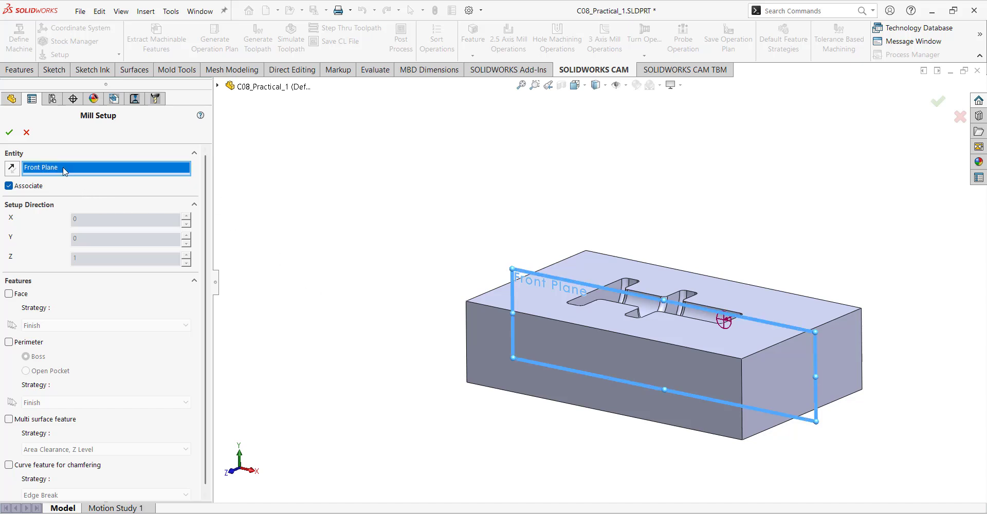
{"action": "right_click", "coordinate": [65, 171]}
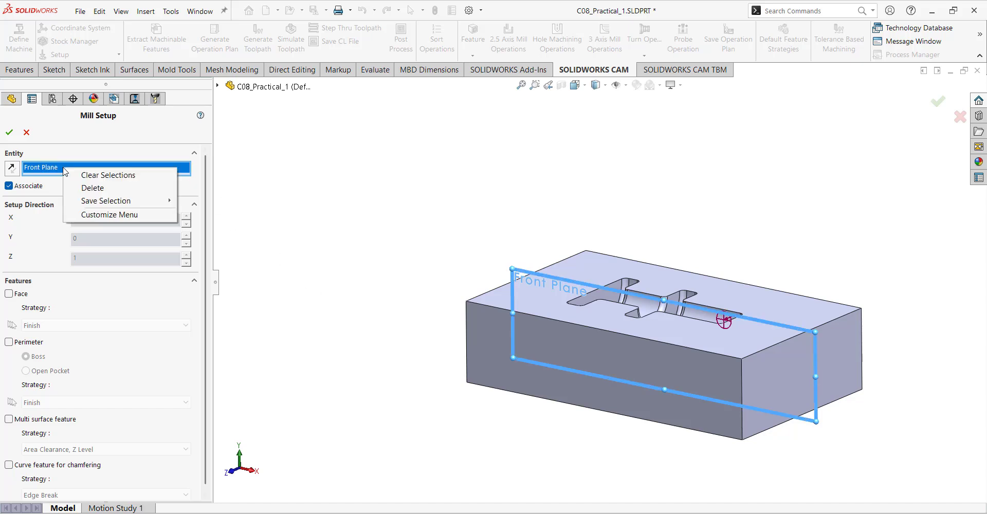
{"action": "left_click", "coordinate": [92, 188]}
{"action": "left_click", "coordinate": [550, 297]}
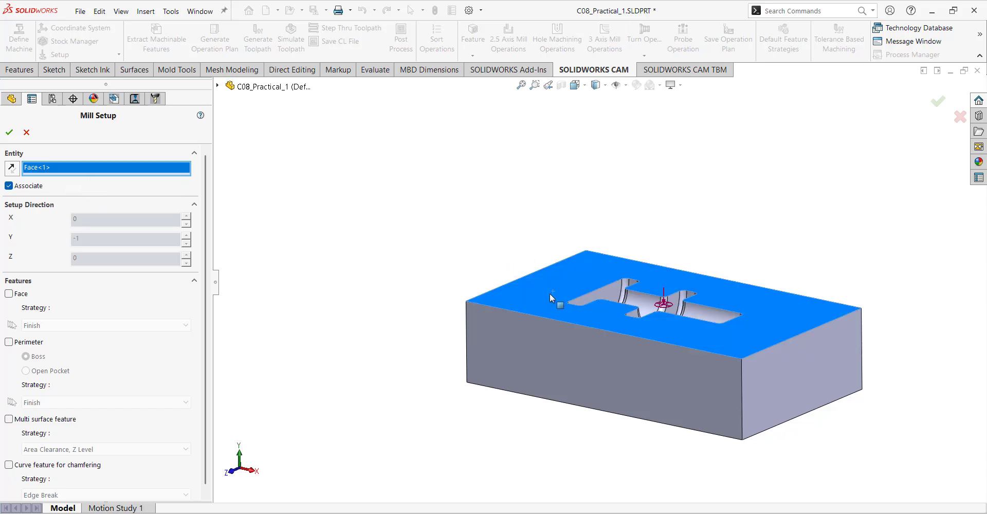
{"action": "middle_click_drag", "start_coordinate": [514, 240], "coordinate": [494, 267]}
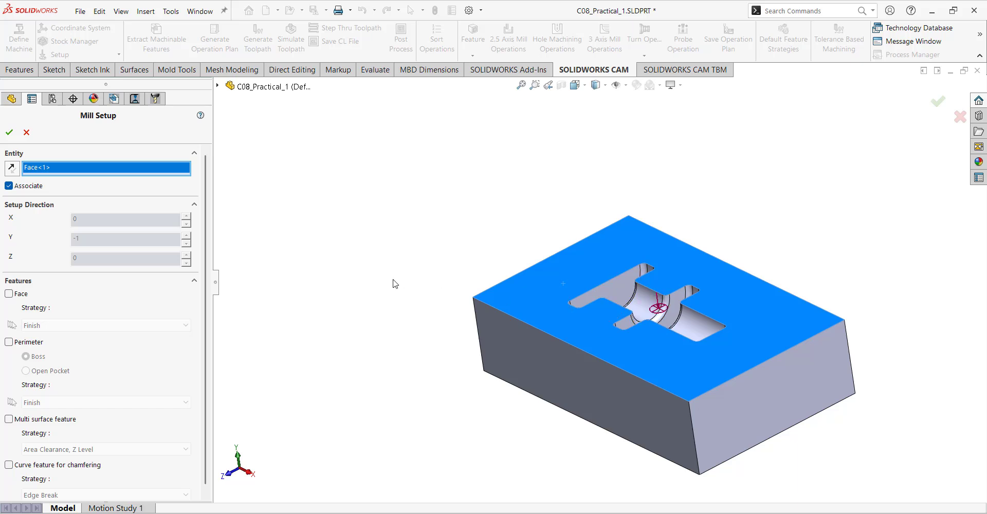
{"action": "middle_click_drag", "start_coordinate": [395, 284], "coordinate": [408, 258]}
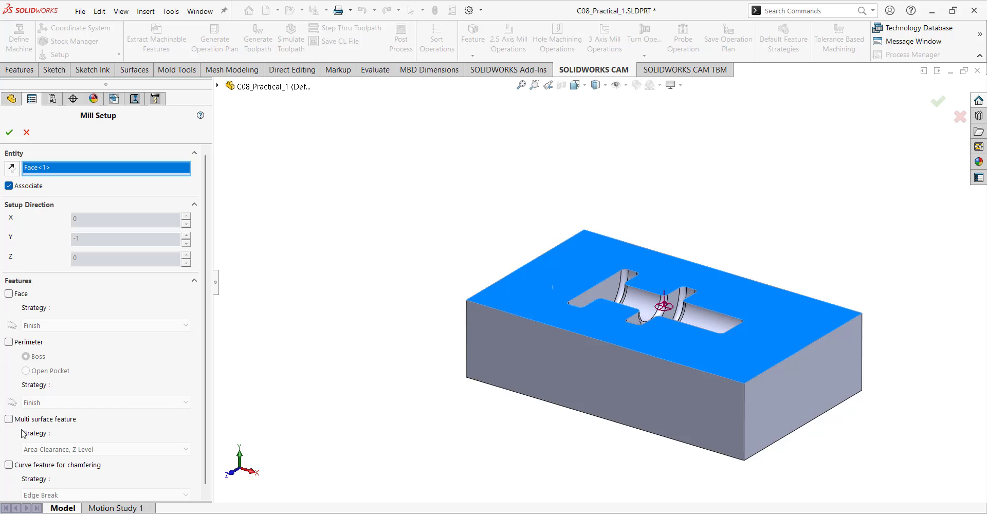
Include a Face feature with the Finish strategy in the mill setup and accept the setup
{"action": "scroll", "coordinate": [210, 232], "scroll_direction": "down", "scroll_amount": 1}
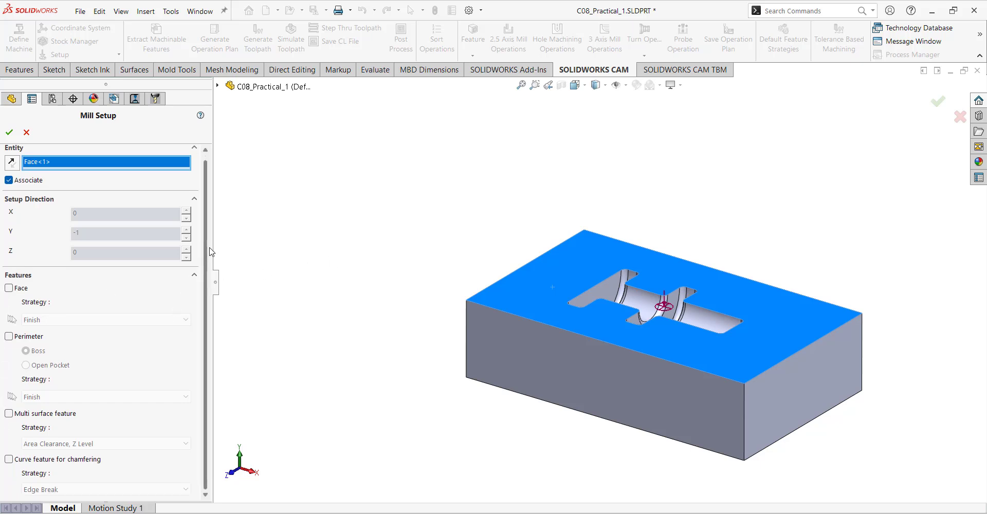
{"action": "left_click", "coordinate": [9, 288]}
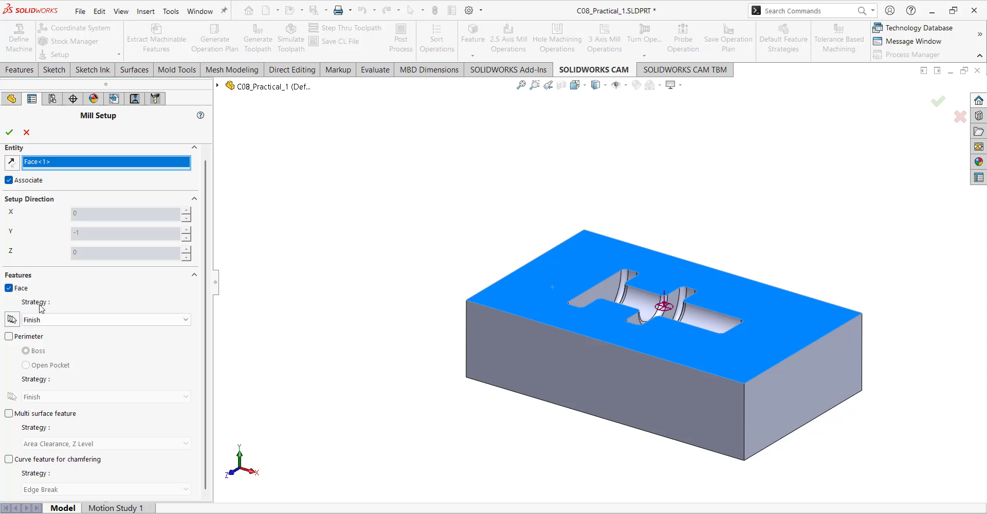
{"action": "left_click", "coordinate": [145, 320]}
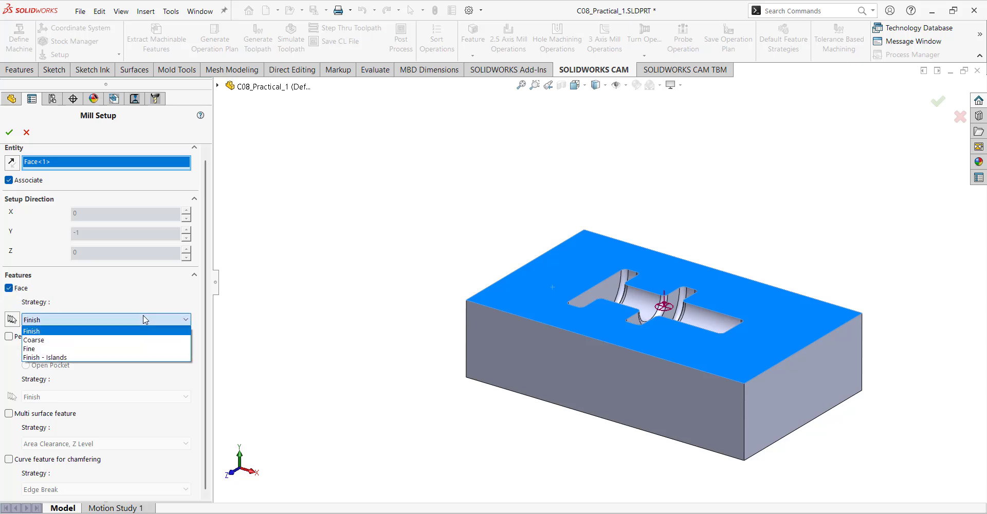
{"action": "left_click", "coordinate": [144, 319]}
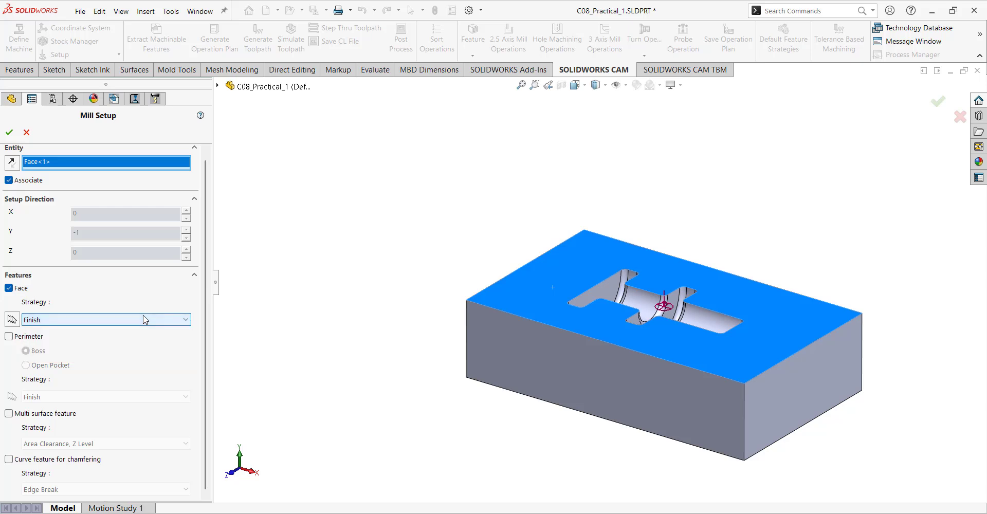
{"action": "left_click", "coordinate": [9, 133]}
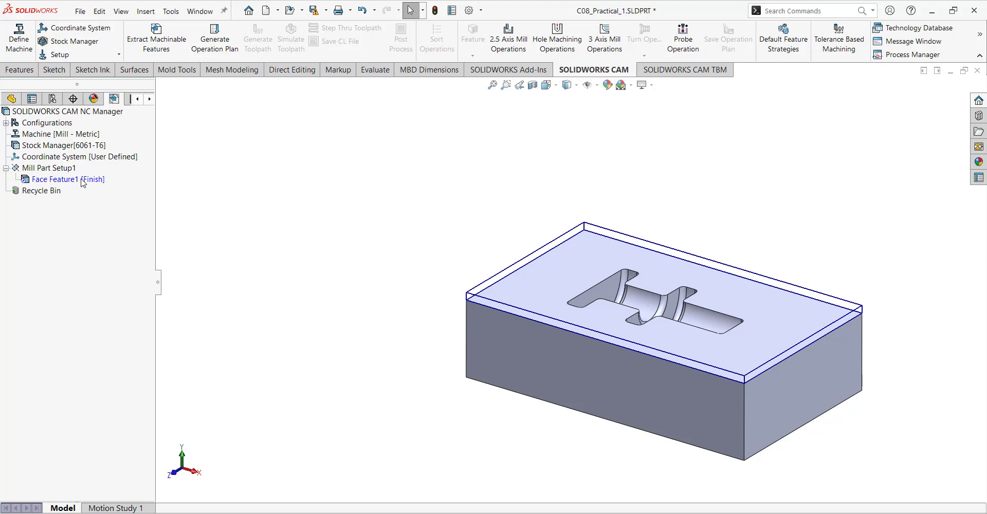
Extract the machinable features automatically and check the machining direction of Mill Part Setup2 on the block
{"action": "left_click", "coordinate": [156, 41]}
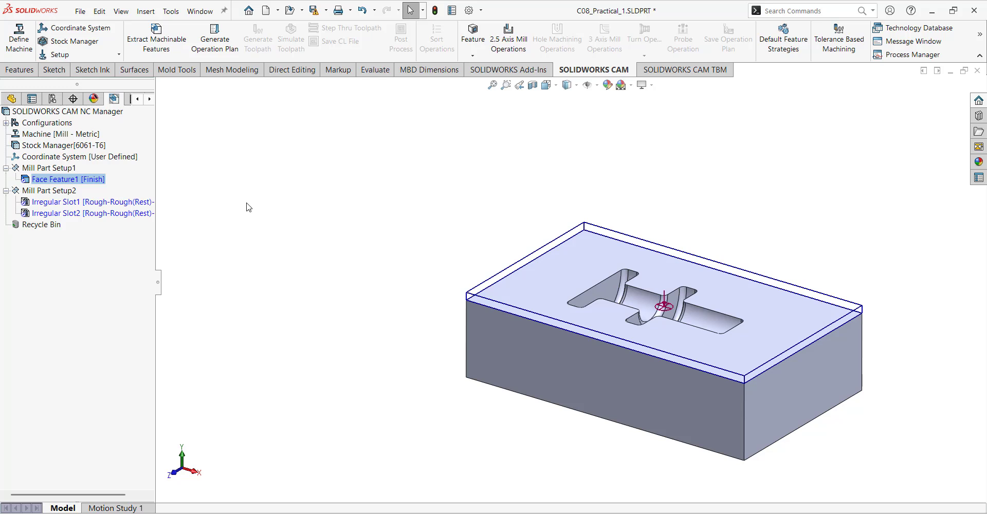
{"action": "left_click", "coordinate": [42, 191]}
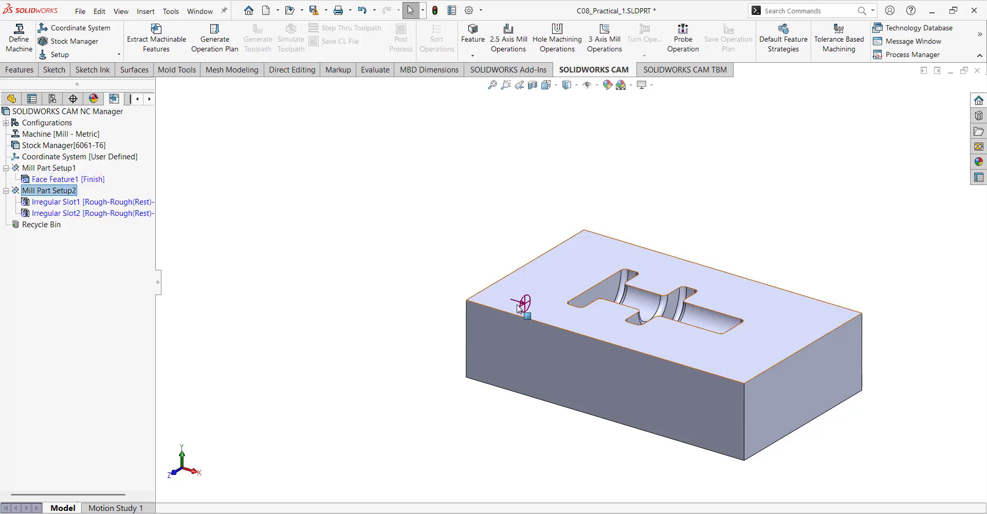
{"action": "mouse_move", "coordinate": [411, 243]}
{"action": "middle_mouse_down"}
{"action": "mouse_move", "coordinate": [447, 305]}
{"action": "mouse_move", "coordinate": [452, 381]}
{"action": "mouse_move", "coordinate": [417, 238]}
{"action": "middle_mouse_up"}
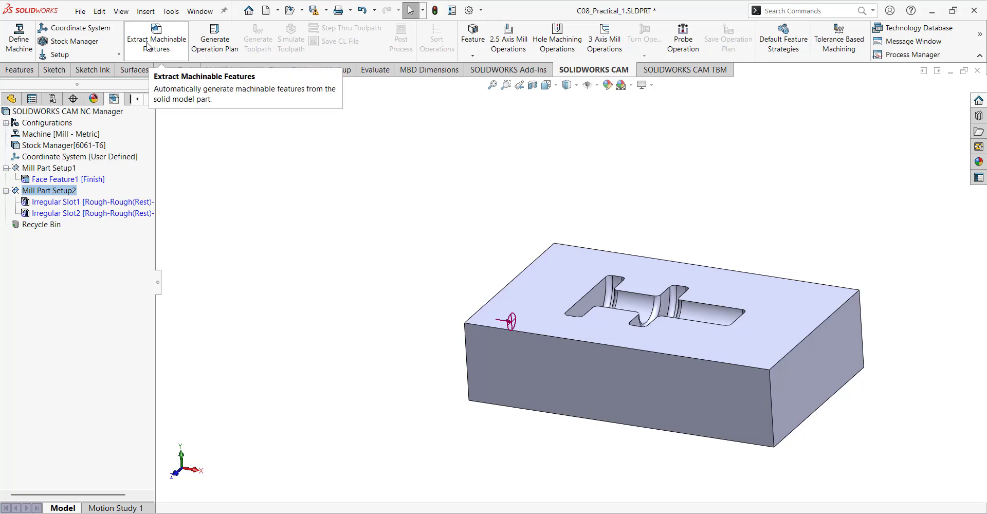
Delete Mill Part Setup2 with its dependent irregular slots and empty the Recycle Bin
{"action": "right_click", "coordinate": [60, 195]}
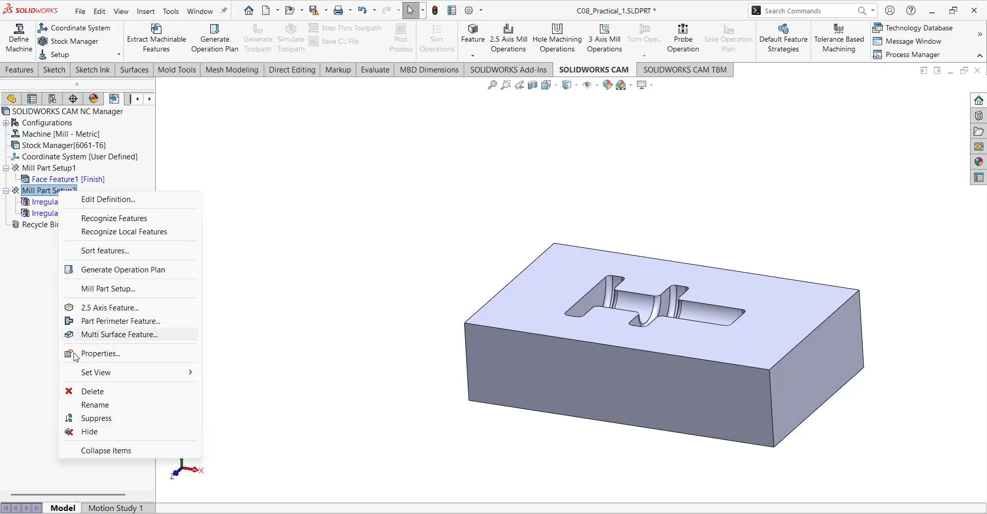
{"action": "left_click", "coordinate": [118, 393]}
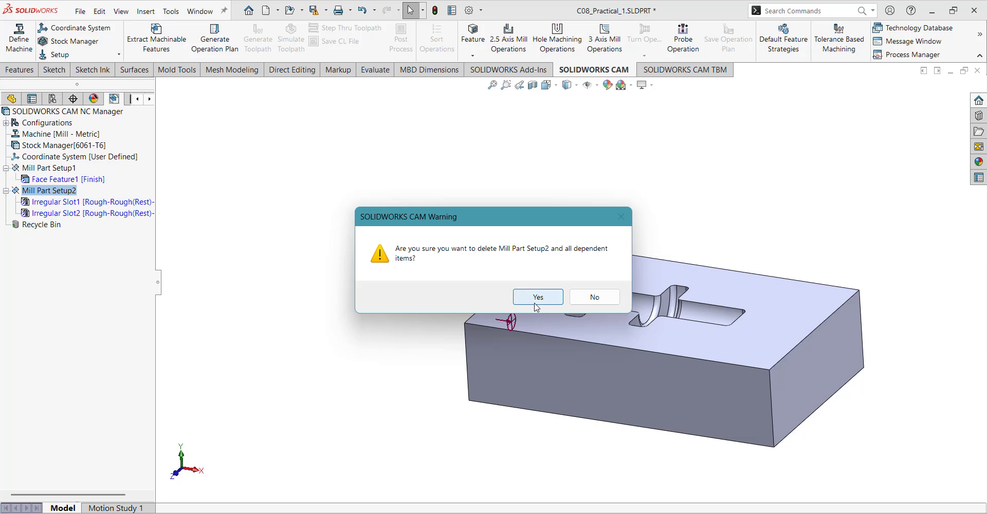
{"action": "left_click", "coordinate": [538, 297]}
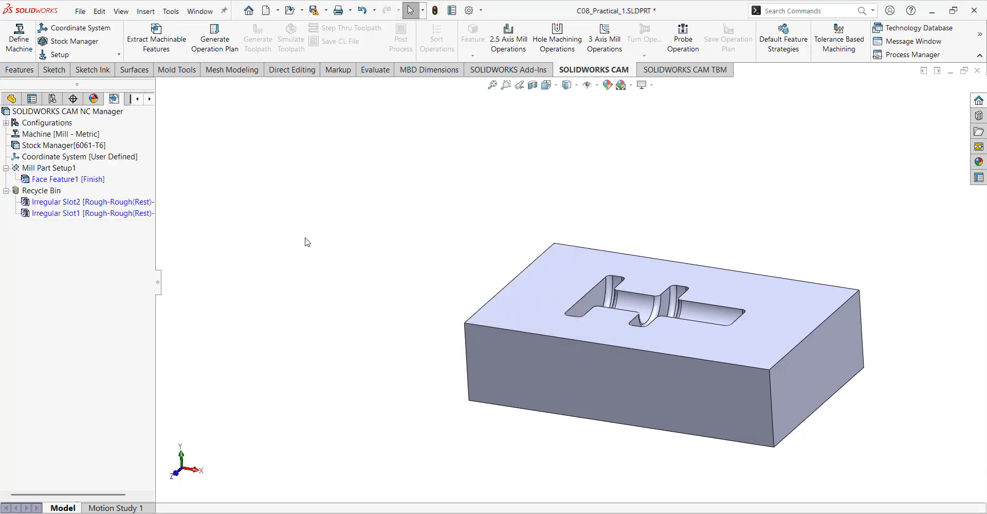
{"action": "right_click", "coordinate": [26, 194]}
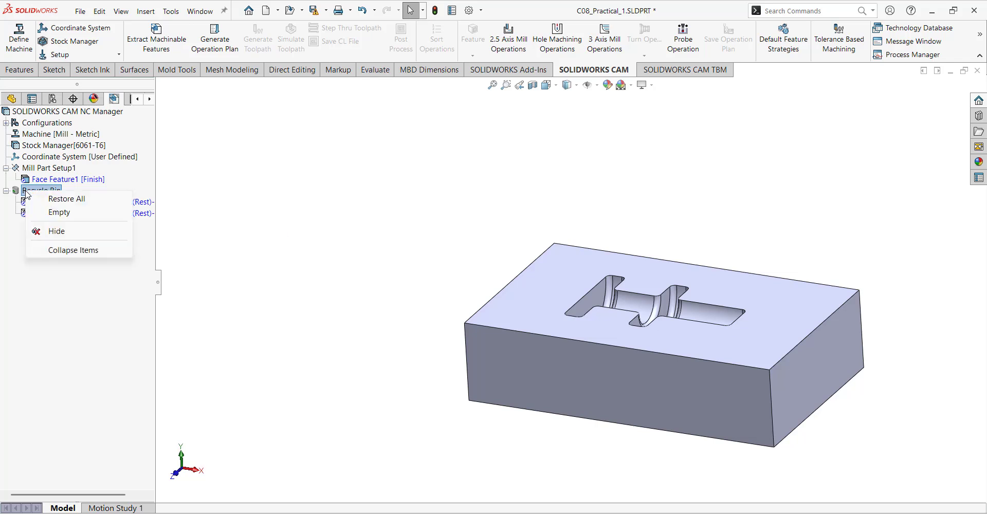
{"action": "left_click", "coordinate": [62, 212]}
{"action": "left_click", "coordinate": [529, 302]}
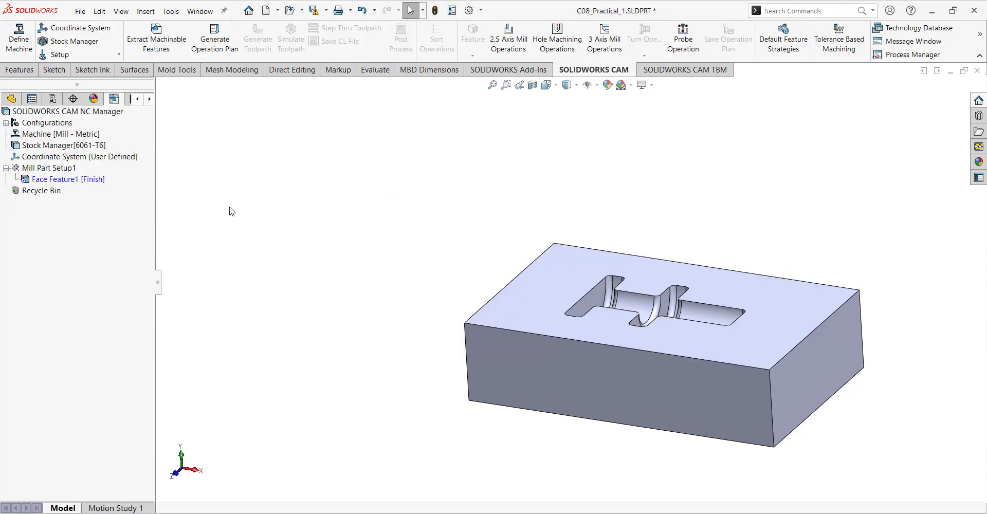
Start a Multi Surface feature under Mill Part Setup1 and select the five faces of the cavity's end flange recess
{"action": "right_click", "coordinate": [39, 172]}
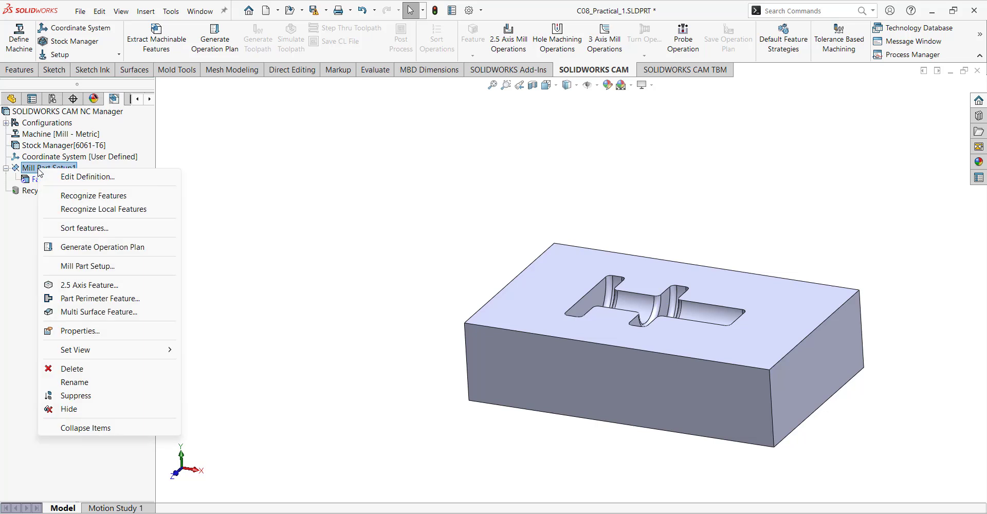
{"action": "left_click", "coordinate": [85, 312]}
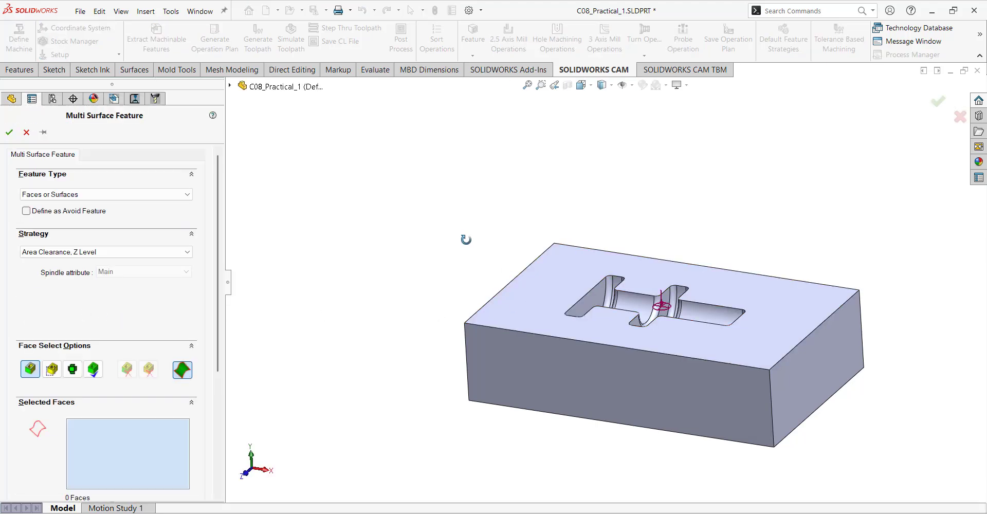
{"action": "middle_click_drag", "start_coordinate": [464, 240], "coordinate": [438, 286]}
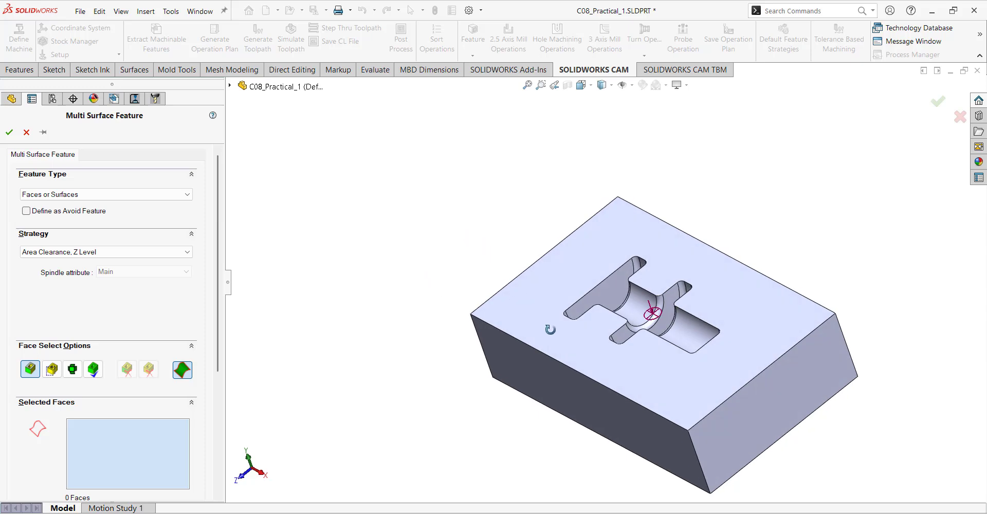
{"action": "middle_click_drag", "start_coordinate": [550, 329], "coordinate": [590, 317]}
{"action": "scroll", "coordinate": [658, 336], "scroll_direction": "down", "scroll_amount": 2}
{"action": "middle_click_drag", "start_coordinate": [656, 335], "coordinate": [565, 351]}
{"action": "left_click", "coordinate": [538, 355]}
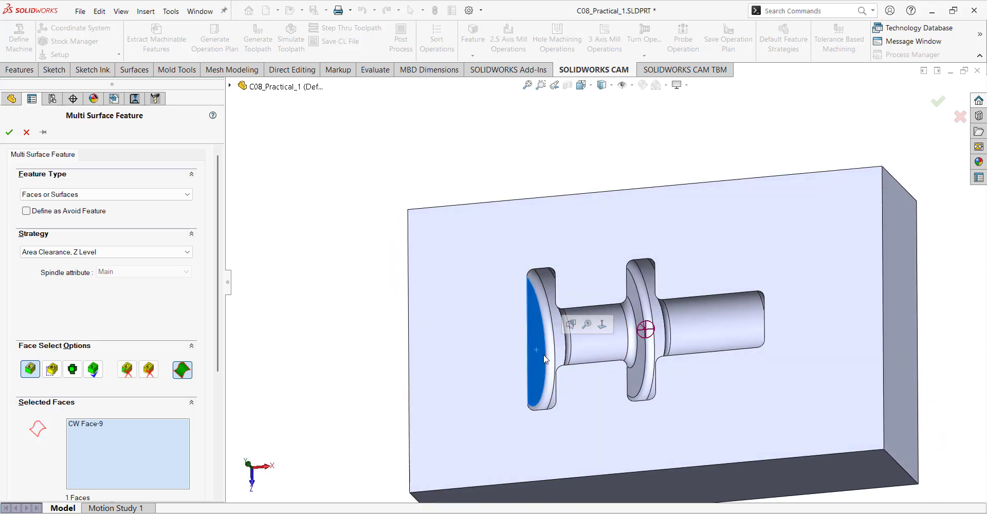
{"action": "left_click", "coordinate": [552, 359]}
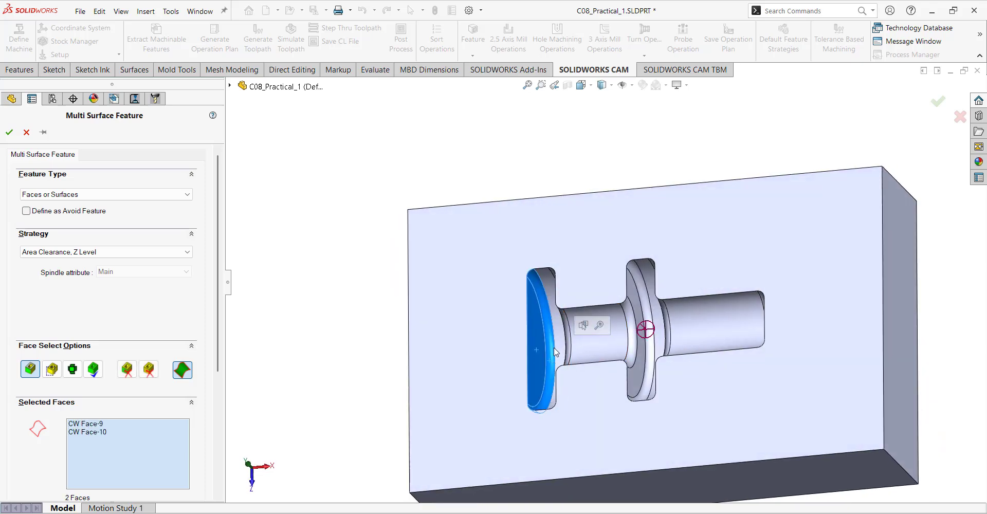
{"action": "left_click", "coordinate": [560, 343]}
{"action": "middle_click_drag", "start_coordinate": [368, 329], "coordinate": [427, 327]}
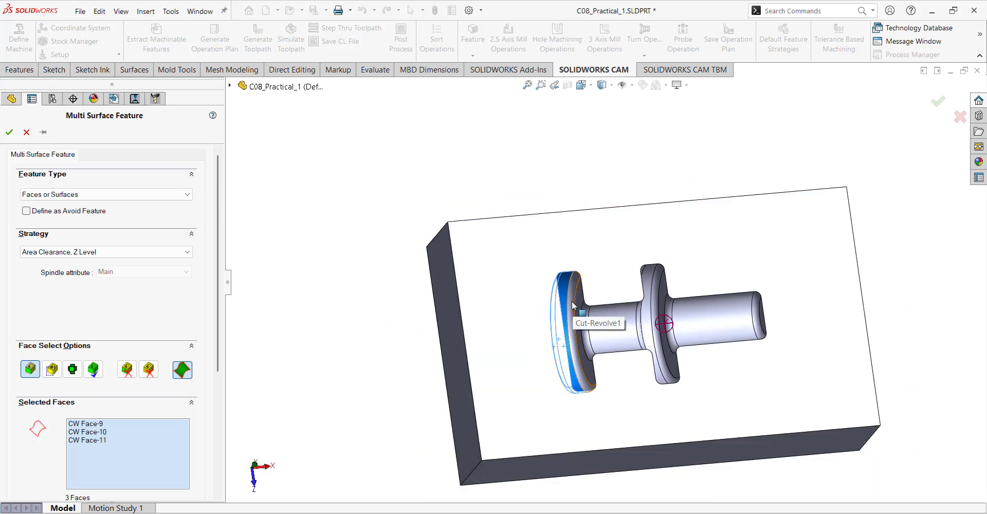
{"action": "left_click", "coordinate": [572, 305]}
{"action": "left_click", "coordinate": [582, 317]}
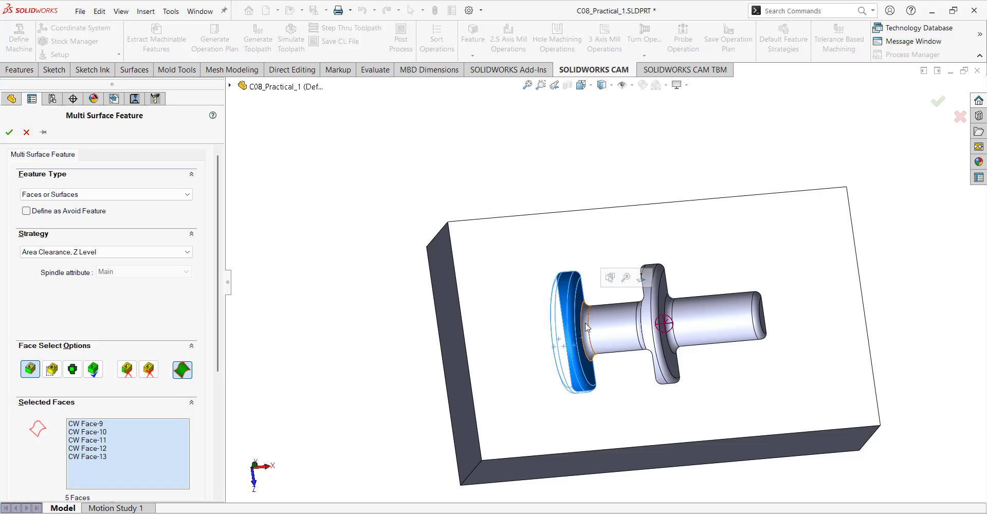
Add the narrow cylindrical section, its end fillets and the adjoining side face of the middle flange recess to the selection
{"action": "left_click", "coordinate": [588, 327]}
{"action": "left_click", "coordinate": [598, 328]}
{"action": "scroll", "coordinate": [639, 334], "scroll_direction": "down", "scroll_amount": 3}
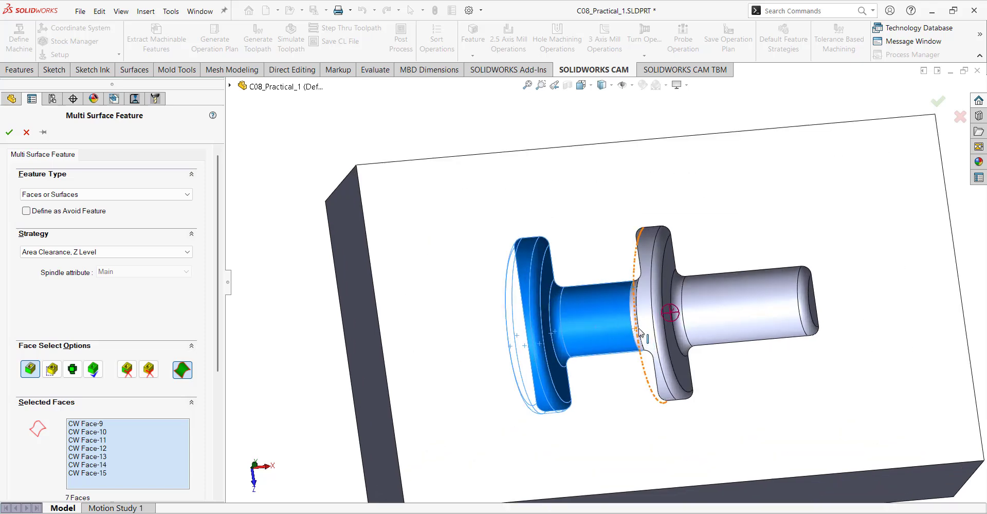
{"action": "middle_click_drag", "start_coordinate": [636, 329], "coordinate": [632, 301]}
{"action": "left_click", "coordinate": [612, 297]}
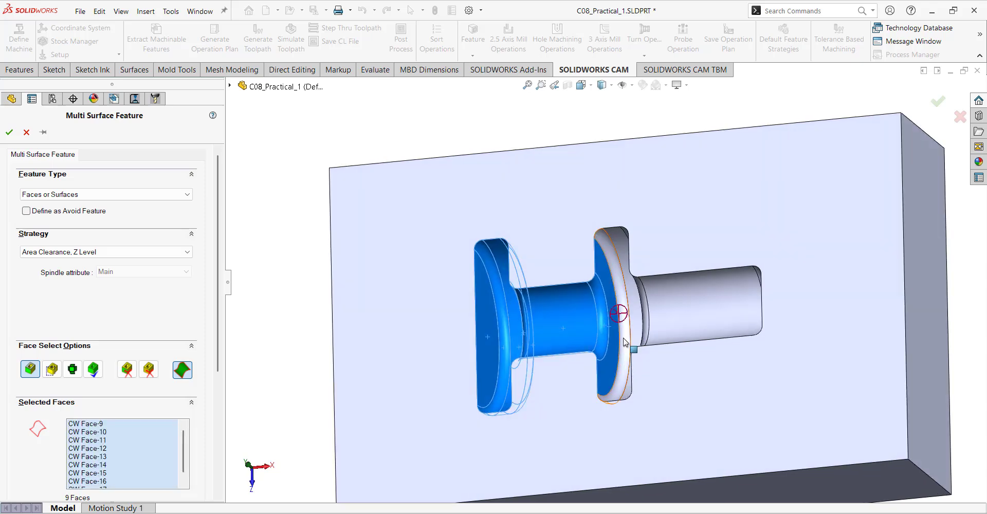
Add the middle flange recess's rounded and outer faces, its far side face and the adjoining fillet to the selection
{"action": "left_click", "coordinate": [626, 338]}
{"action": "left_click", "coordinate": [636, 338]}
{"action": "middle_click_drag", "start_coordinate": [636, 338], "coordinate": [611, 356]}
{"action": "left_click", "coordinate": [611, 356]}
{"action": "left_click", "coordinate": [619, 347]}
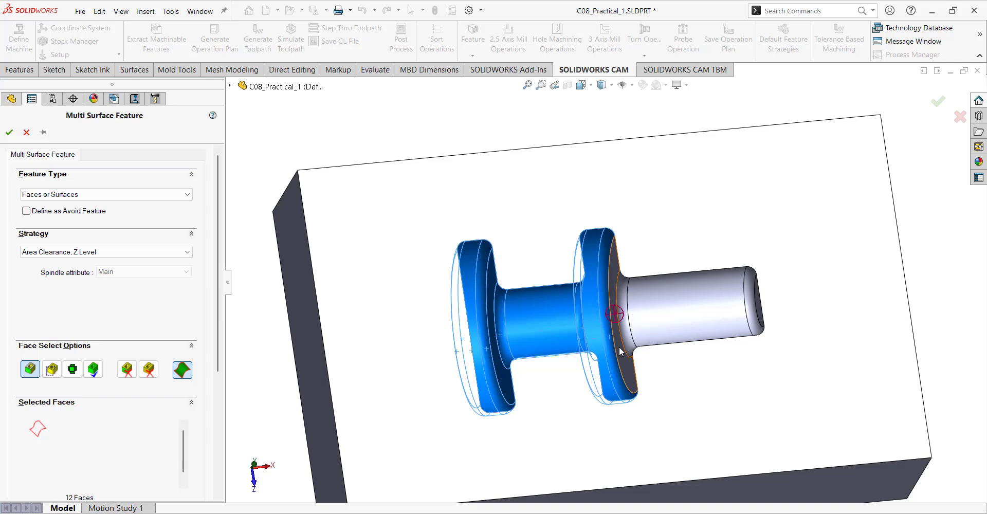
{"action": "left_click", "coordinate": [627, 344]}
Add the longer cylindrical section, its end fillet and its end face to complete the cavity face selection
{"action": "left_click", "coordinate": [667, 334]}
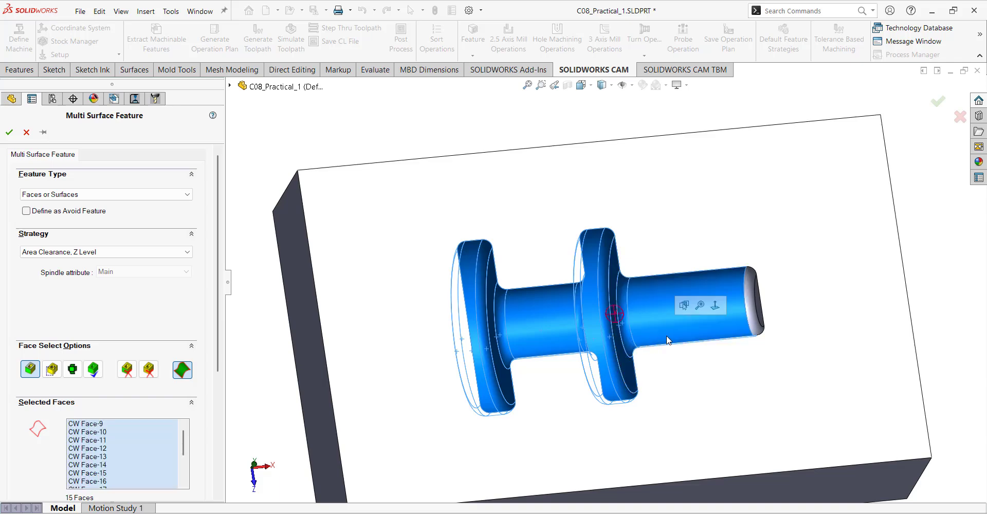
{"action": "left_click", "coordinate": [757, 323]}
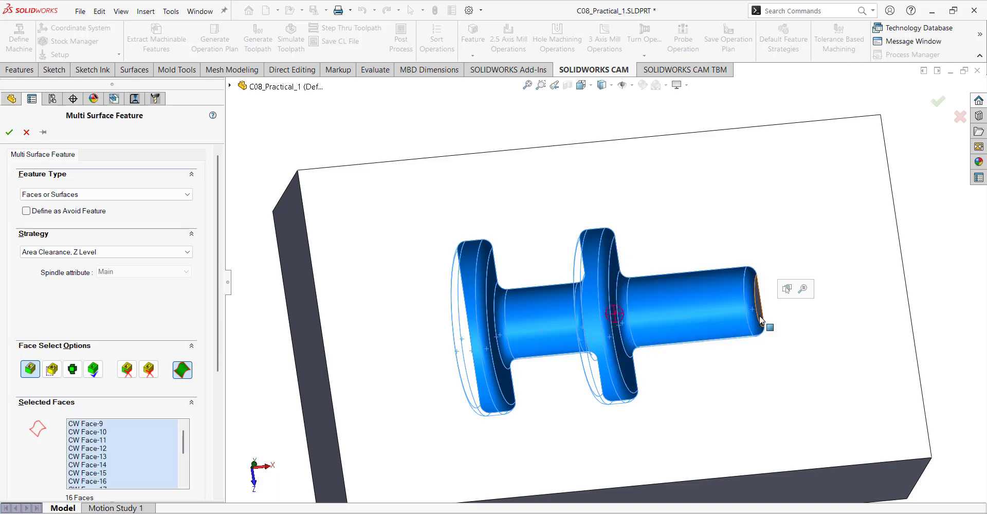
{"action": "left_click", "coordinate": [761, 322]}
{"action": "middle_click_drag", "start_coordinate": [613, 342], "coordinate": [541, 353]}
Review the multi surface feature's strategy choices, keep Area Clearance, Z Level, and create the feature from the selected cavity faces
{"action": "scroll", "coordinate": [220, 379], "scroll_direction": "down", "scroll_amount": 1}
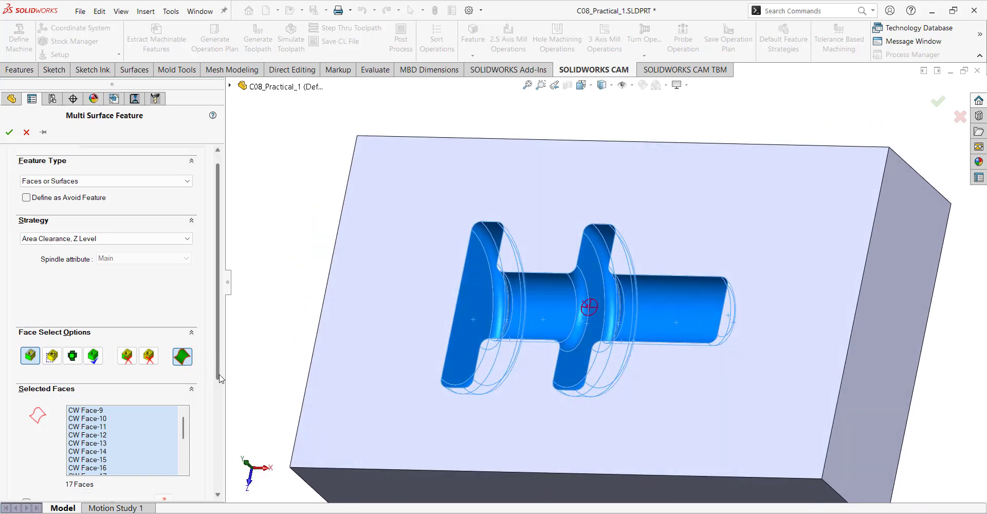
{"action": "scroll", "coordinate": [220, 379], "scroll_direction": "down", "scroll_amount": 3}
{"action": "scroll", "coordinate": [220, 379], "scroll_direction": "up", "scroll_amount": 4}
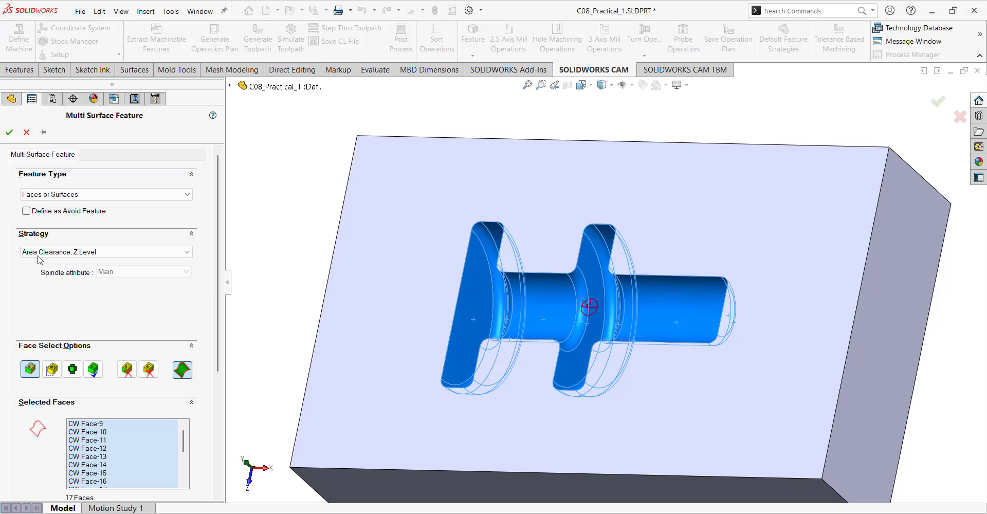
{"action": "mouse_move", "coordinate": [99, 256]}
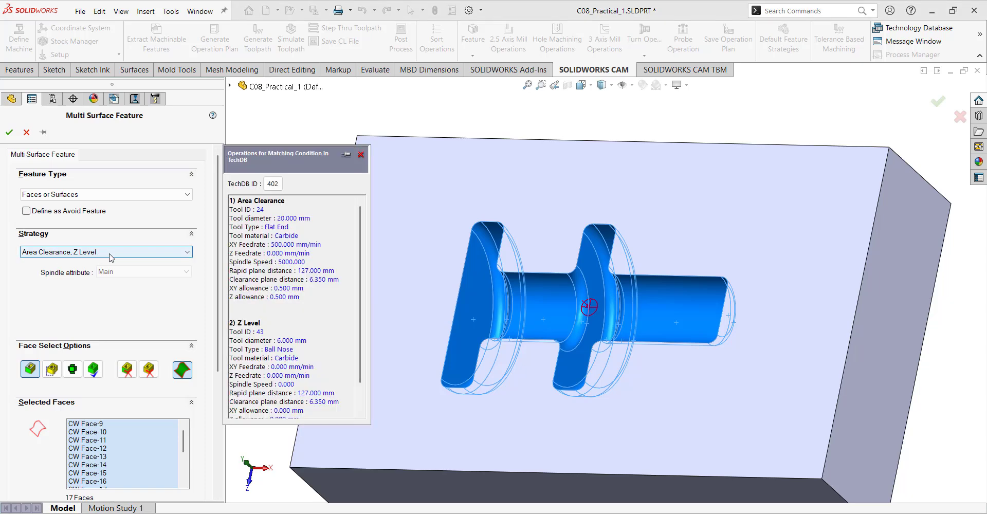
{"action": "left_click", "coordinate": [181, 254]}
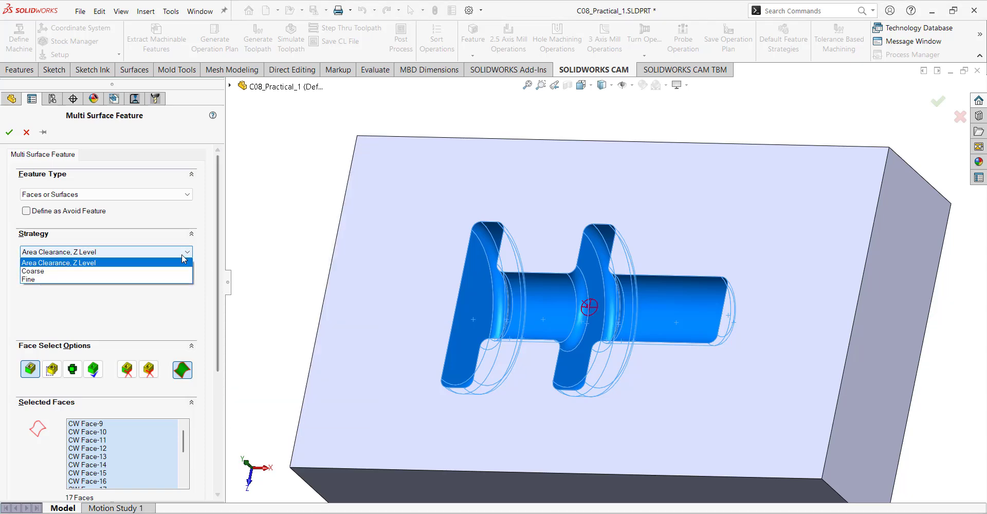
{"action": "left_click", "coordinate": [181, 254]}
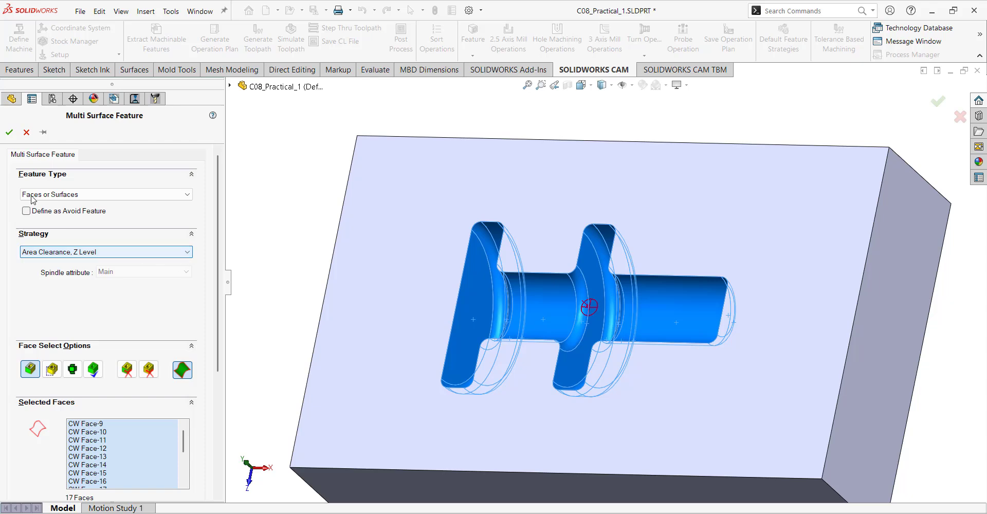
{"action": "left_click", "coordinate": [9, 134]}
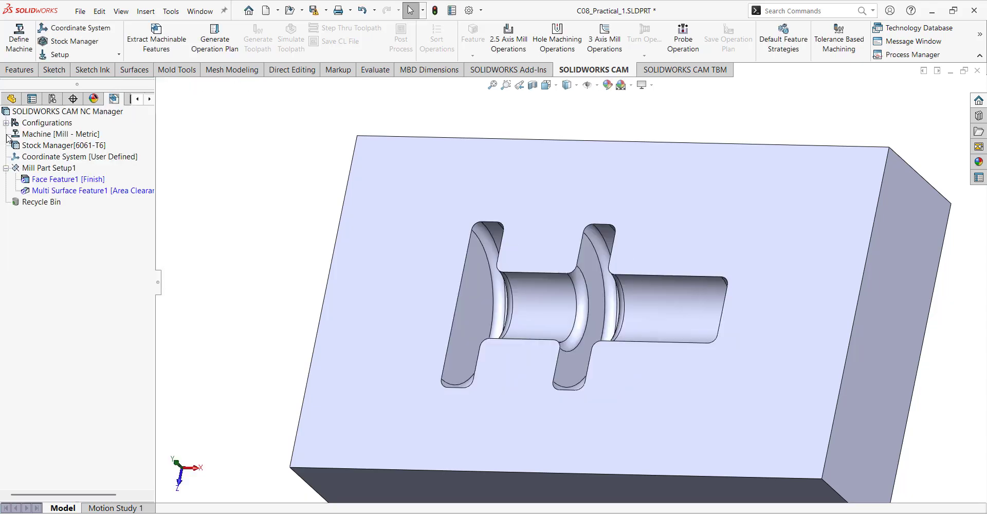
Start a new 2.5 axis Face Mill operation with default TechDB parameters and choose the T12 - 50 Face Mill from the toolcrib
{"action": "scroll", "coordinate": [207, 198], "scroll_direction": "up", "scroll_amount": 1}
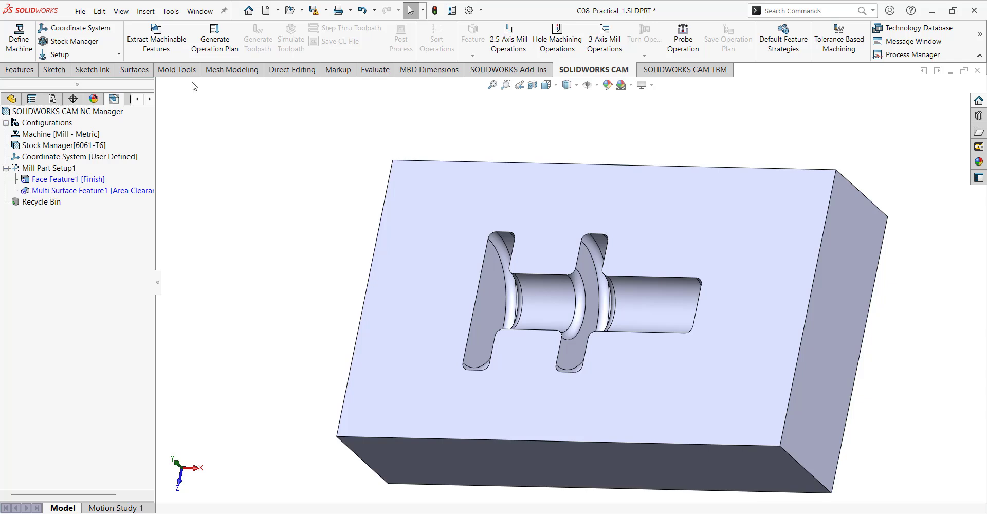
{"action": "left_click", "coordinate": [171, 12]}
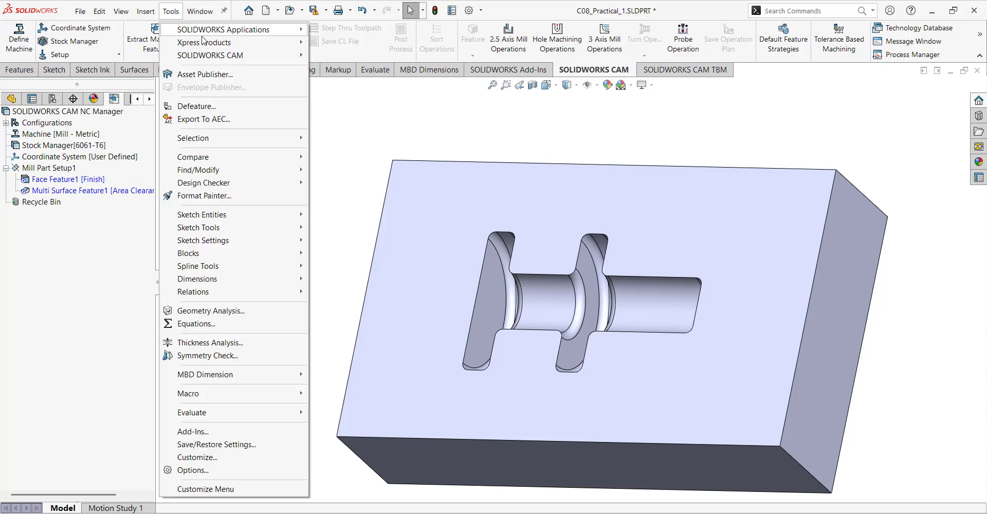
{"action": "mouse_move", "coordinate": [237, 56]}
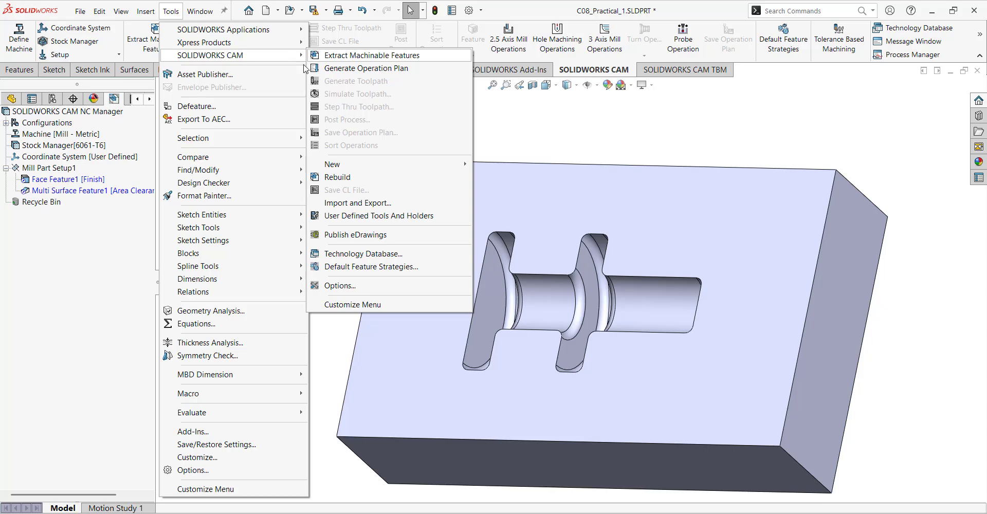
{"action": "mouse_move", "coordinate": [435, 165]}
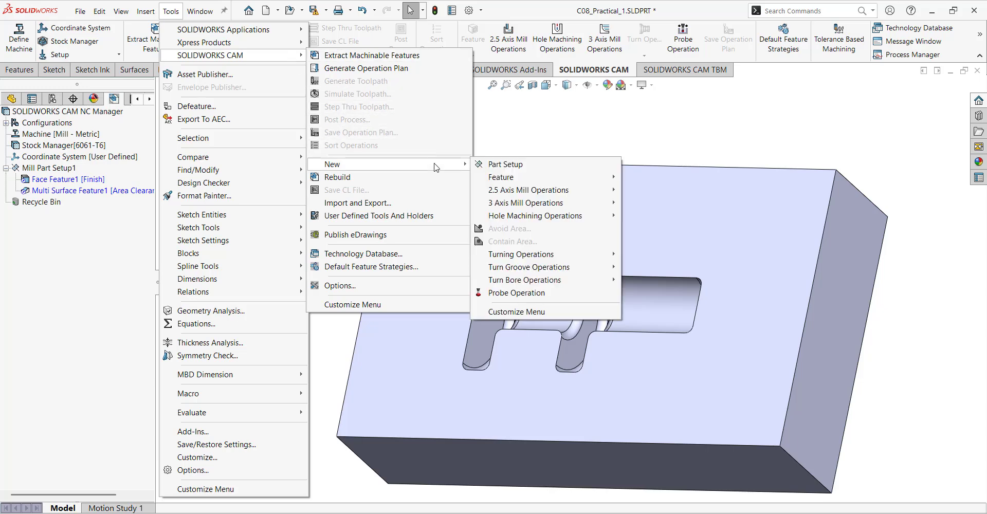
{"action": "mouse_move", "coordinate": [579, 191]}
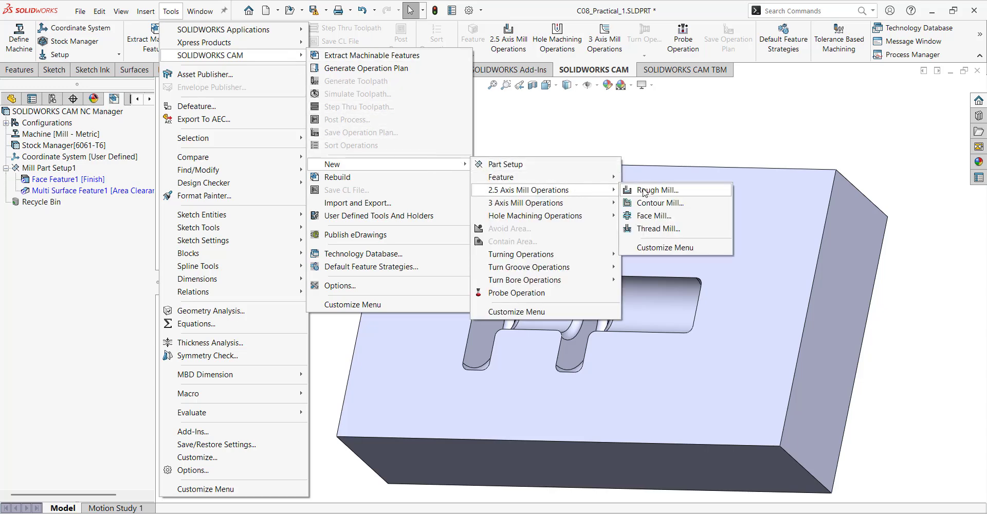
{"action": "left_click", "coordinate": [662, 221]}
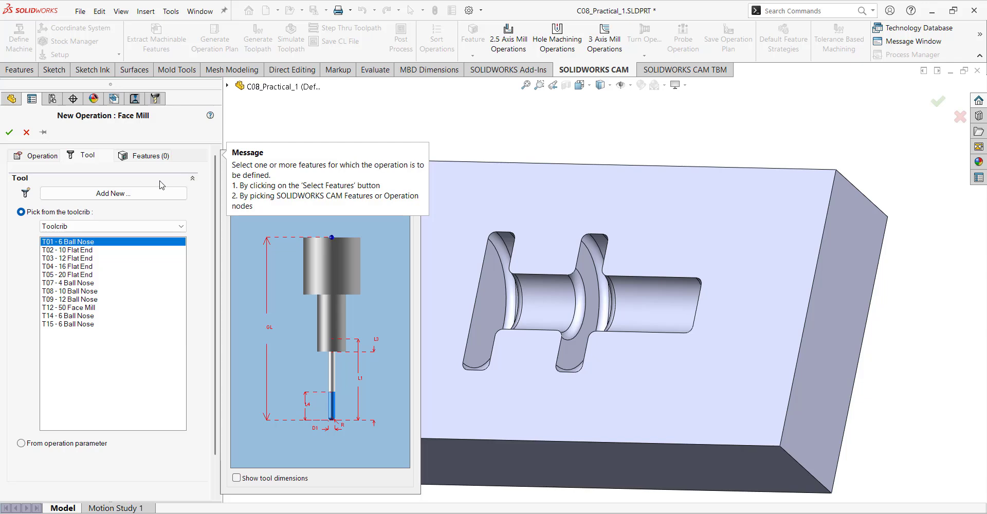
{"action": "left_click", "coordinate": [33, 160]}
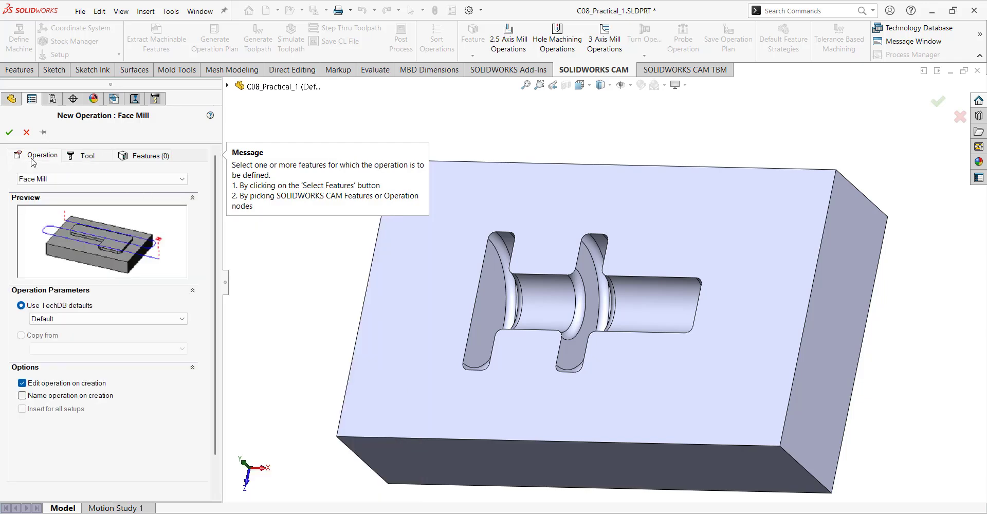
{"action": "left_click", "coordinate": [87, 158]}
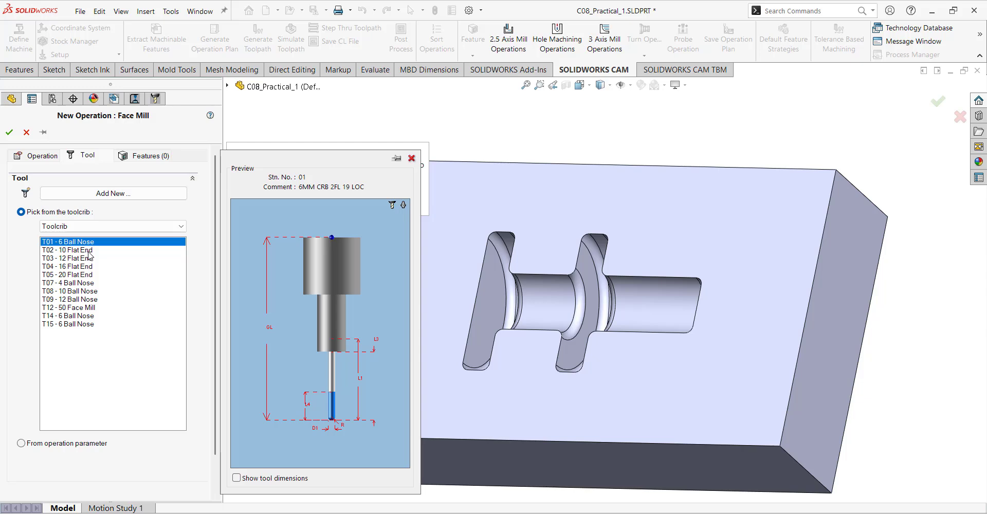
{"action": "left_click", "coordinate": [78, 308]}
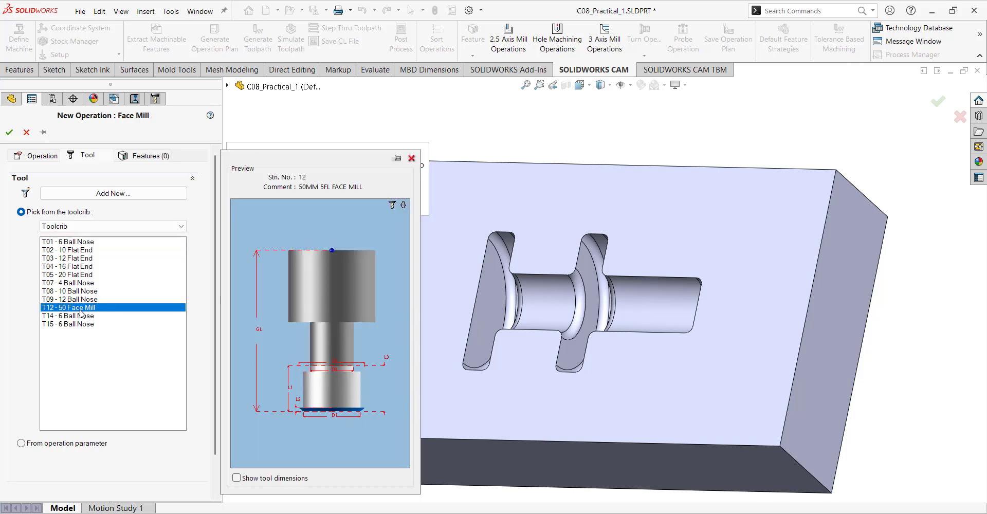
Assign Face Feature1 to the face mill operation and create it
{"action": "left_click", "coordinate": [154, 156]}
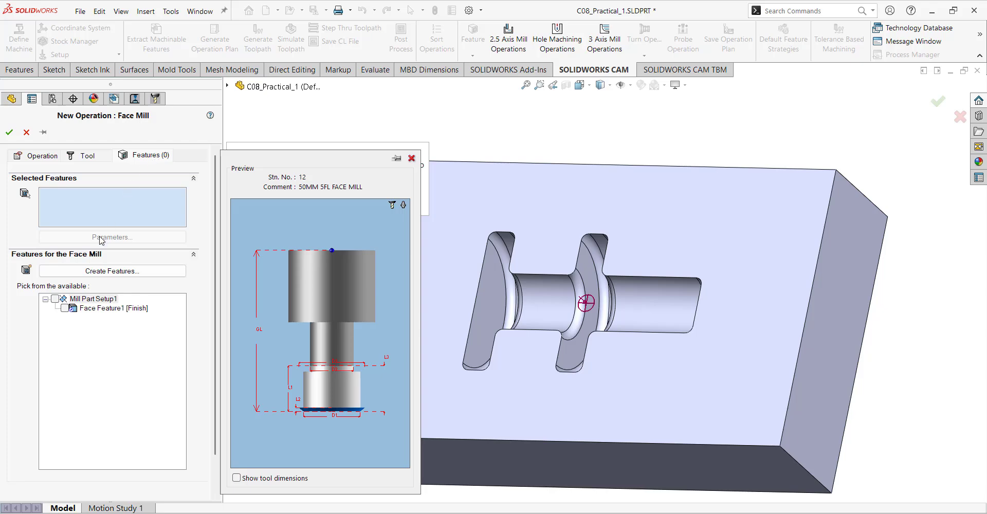
{"action": "left_click", "coordinate": [65, 309]}
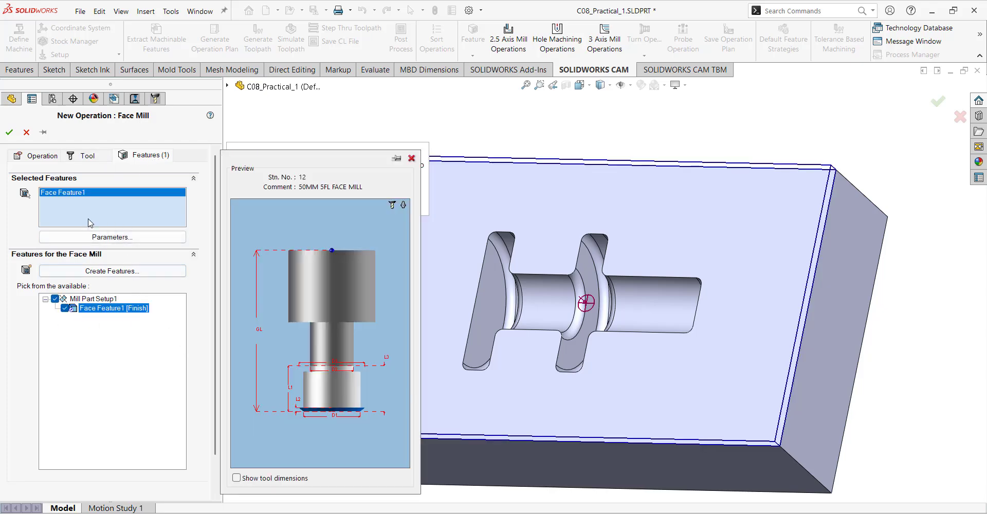
{"action": "left_click", "coordinate": [10, 133]}
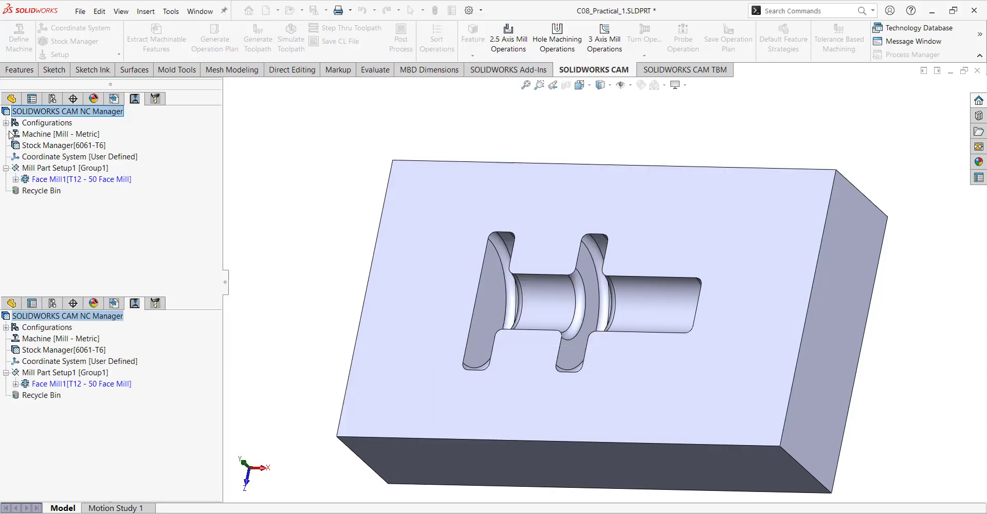
Open the face mill operation's parameters, review the facing settings and preview the facing toolpath on the block
{"action": "double_click", "coordinate": [35, 181]}
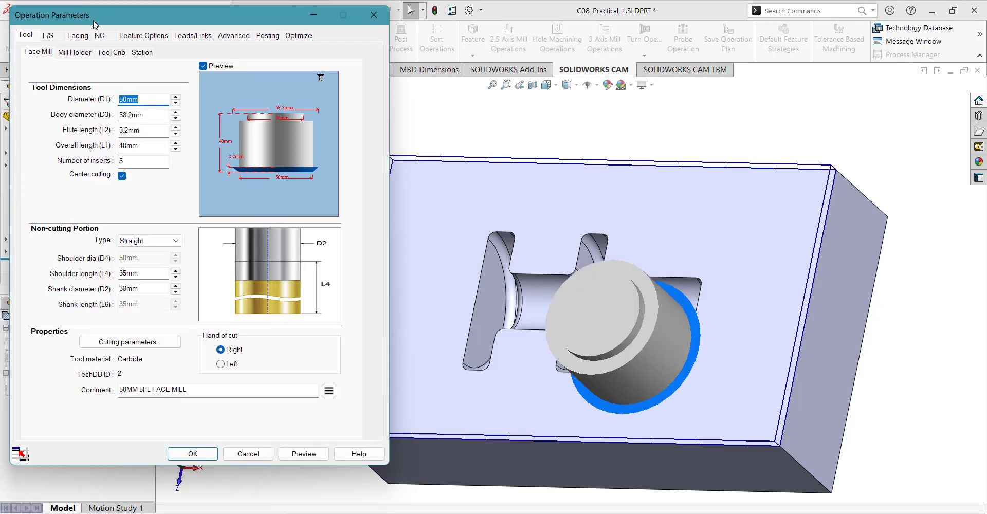
{"action": "left_click_drag", "start_coordinate": [102, 22], "coordinate": [260, 69]}
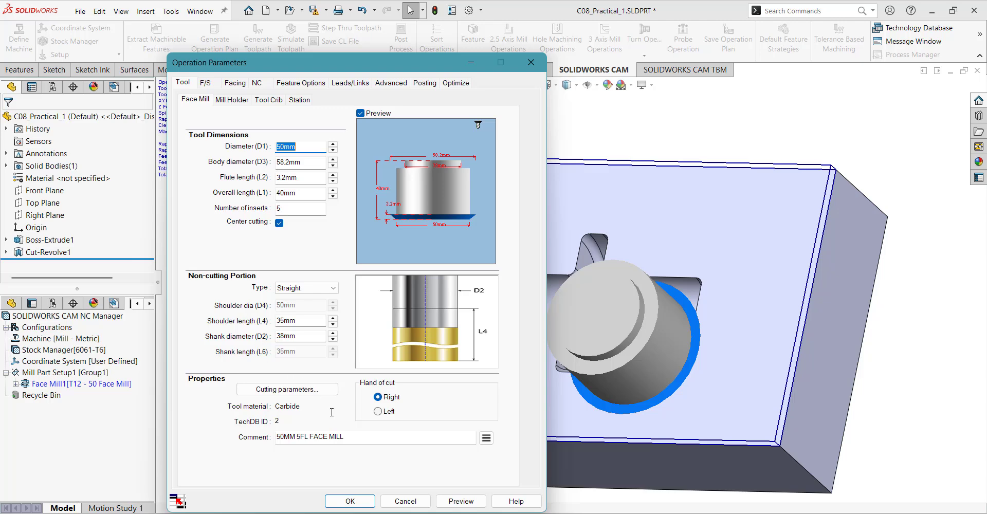
{"action": "left_click", "coordinate": [236, 83]}
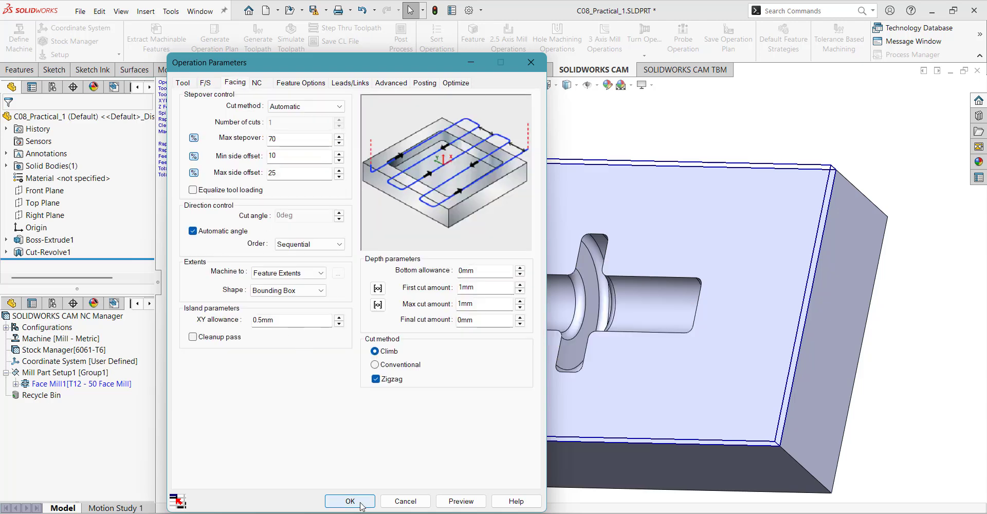
{"action": "left_click", "coordinate": [461, 502]}
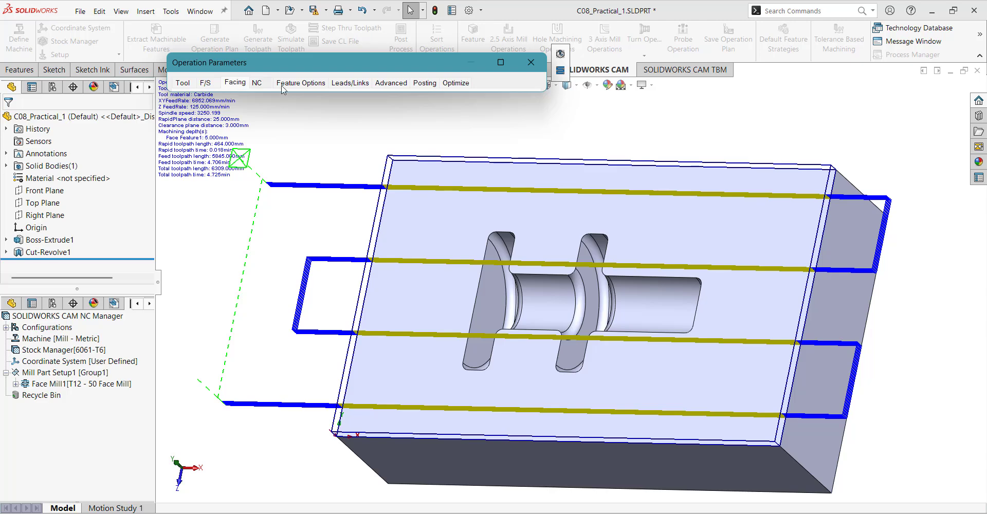
{"action": "left_click", "coordinate": [558, 74]}
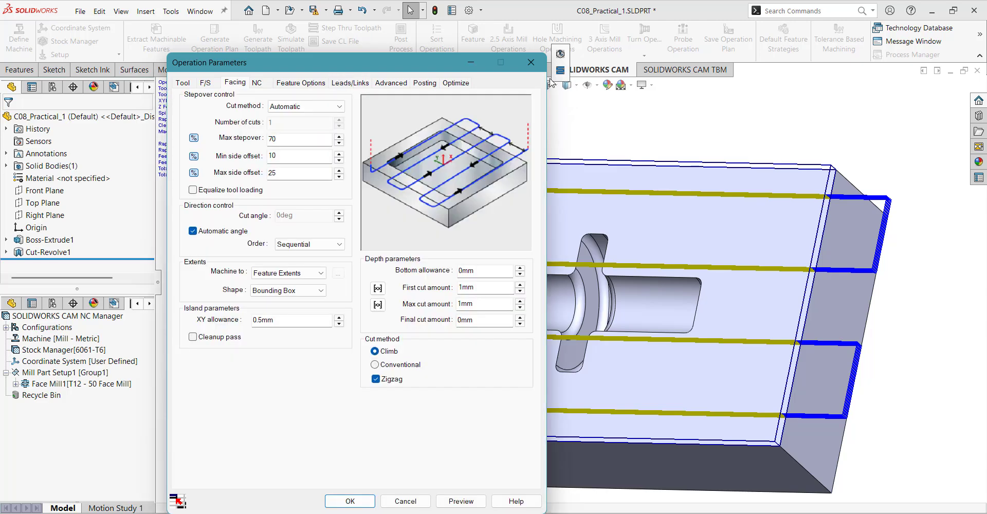
Simulate the face mill toolpath through to the end and accept the operation parameters
{"action": "left_click", "coordinate": [561, 55]}
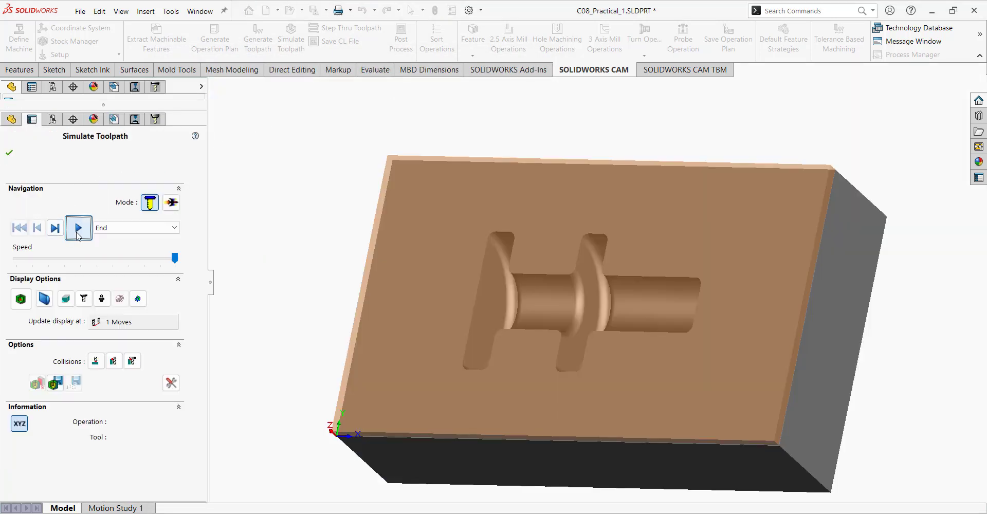
{"action": "left_click", "coordinate": [79, 229]}
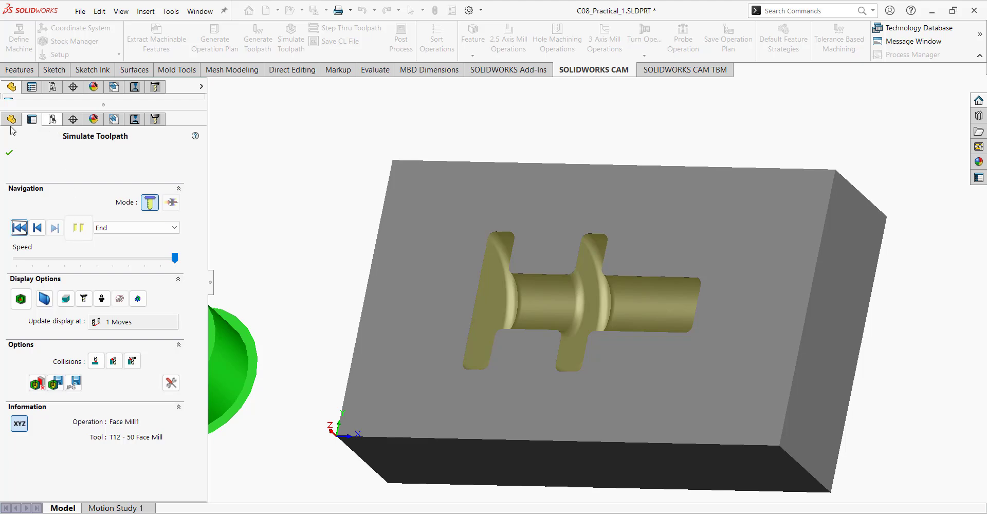
{"action": "left_click", "coordinate": [10, 153]}
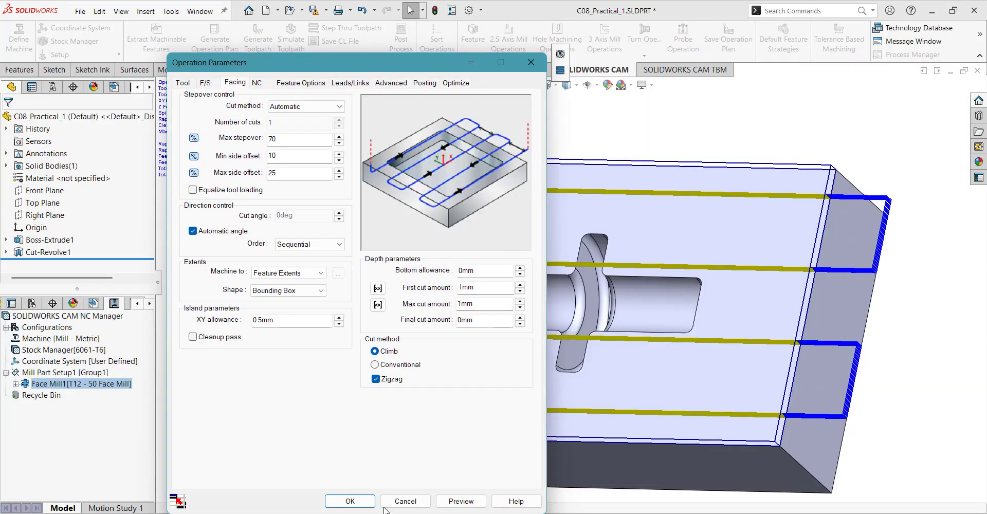
{"action": "left_click", "coordinate": [363, 504]}
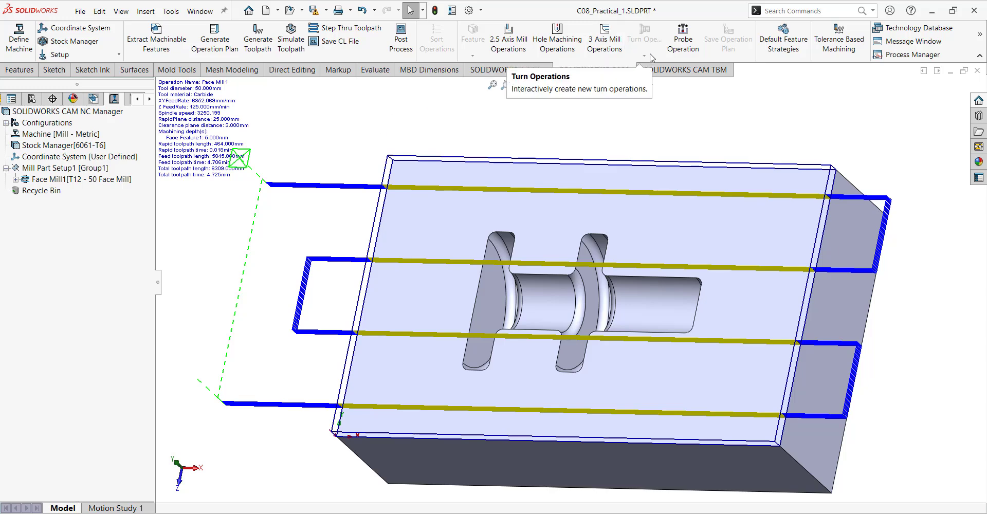
Start a new 3 axis Area Clearance operation using the Cavity TechDB defaults
{"action": "left_click", "coordinate": [168, 11]}
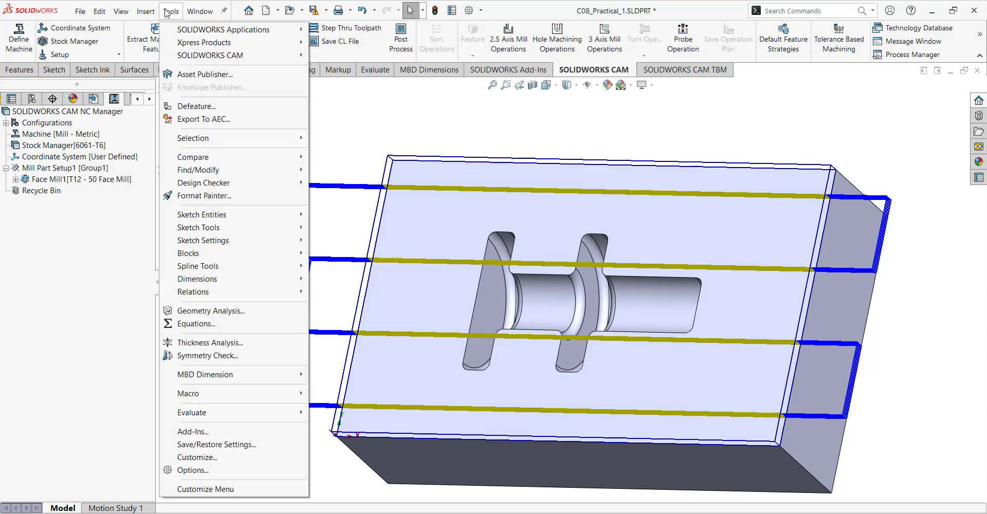
{"action": "mouse_move", "coordinate": [271, 55]}
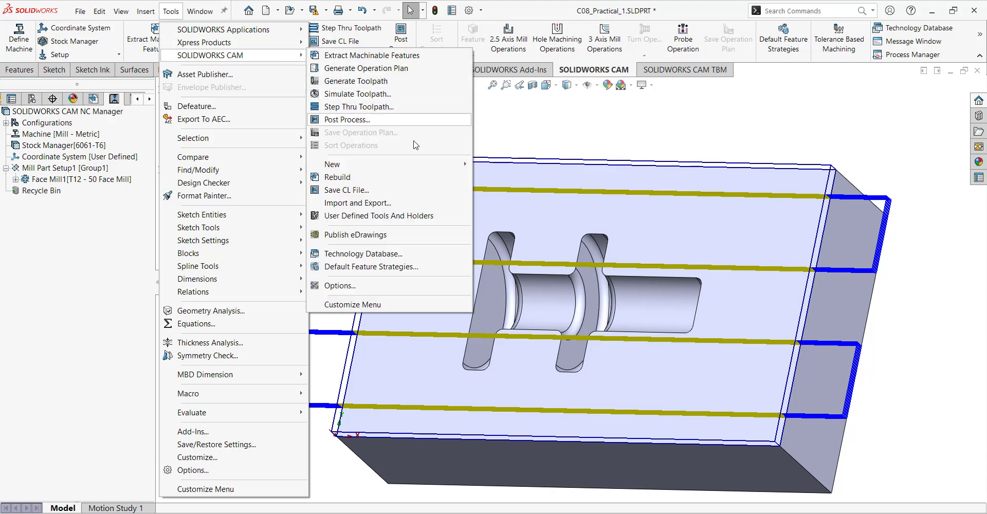
{"action": "mouse_move", "coordinate": [432, 168]}
{"action": "mouse_move", "coordinate": [572, 203]}
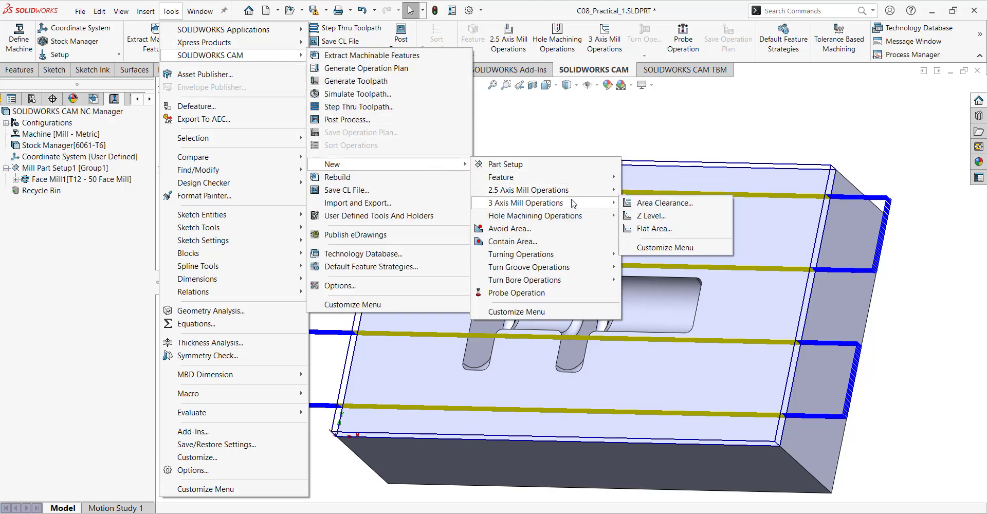
{"action": "left_click", "coordinate": [695, 206]}
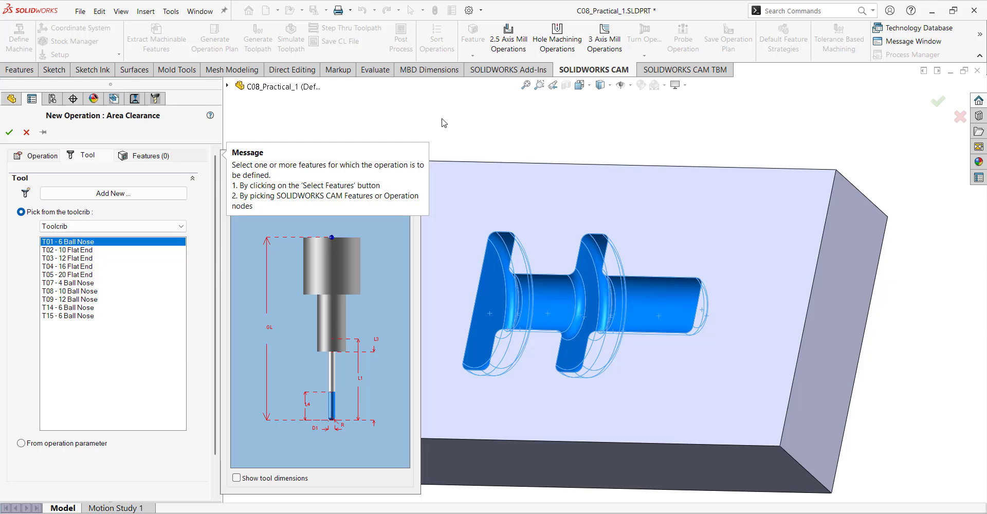
{"action": "left_click", "coordinate": [35, 159]}
{"action": "left_click", "coordinate": [43, 157]}
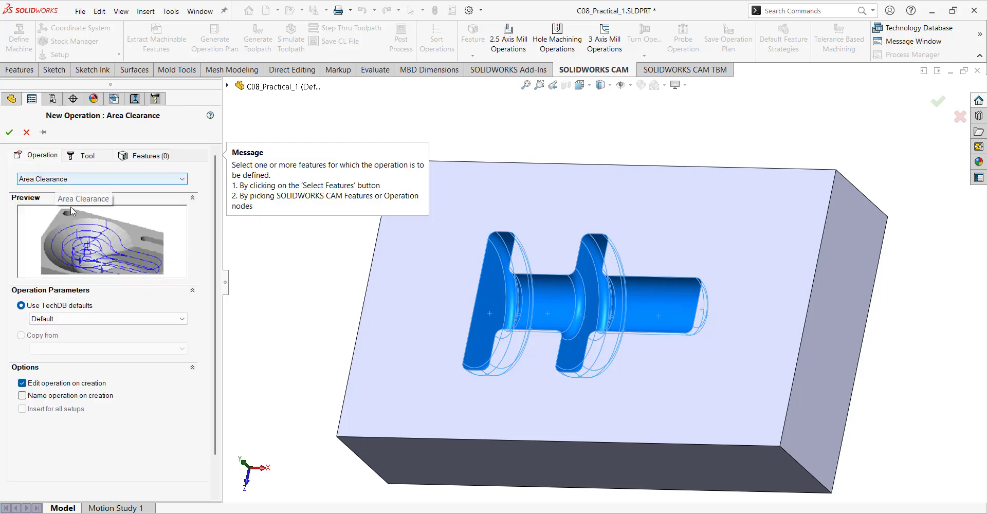
{"action": "left_click", "coordinate": [172, 320]}
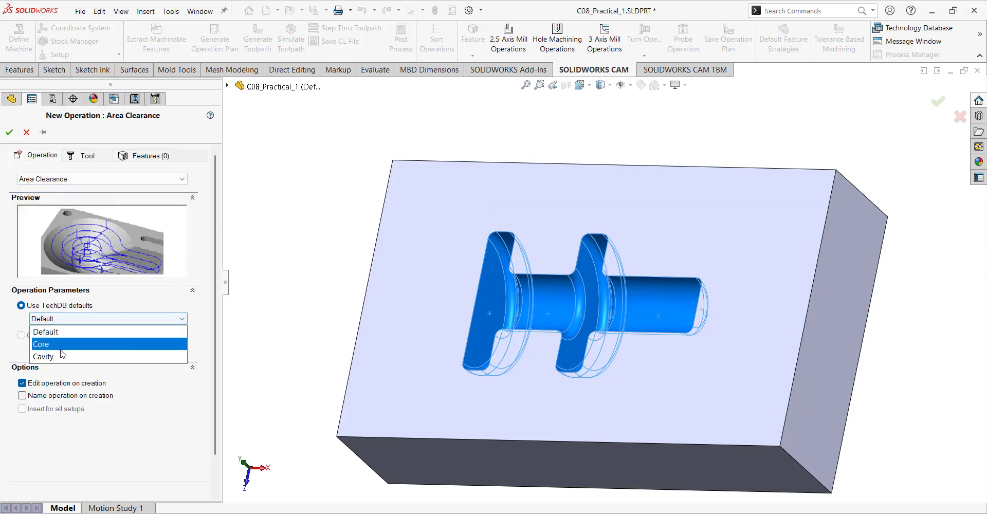
{"action": "left_click", "coordinate": [60, 355]}
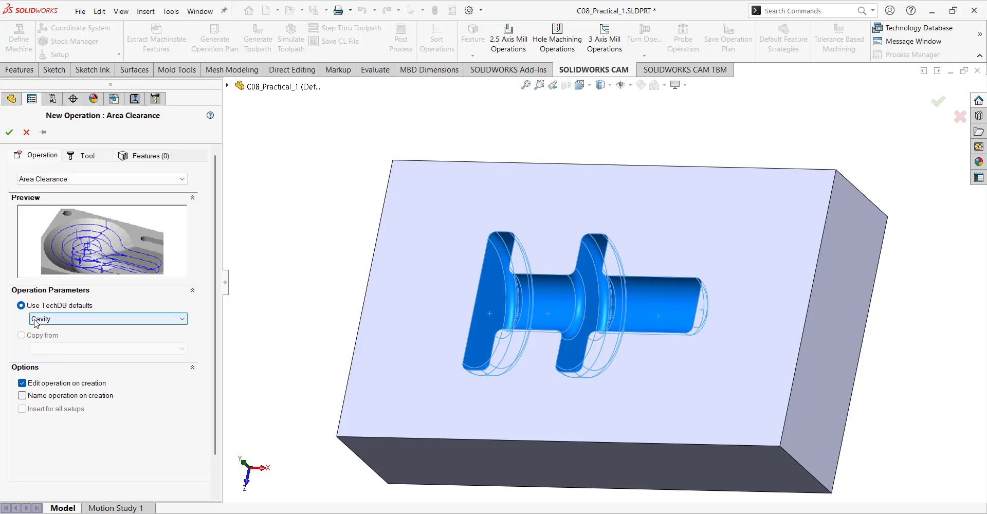
Filter Ball Nose tools to 6–9 mm diameter and add the 6MM CRB 2FL BM 19 LOC tool to the toolcrib for the operation
{"action": "left_click", "coordinate": [86, 159]}
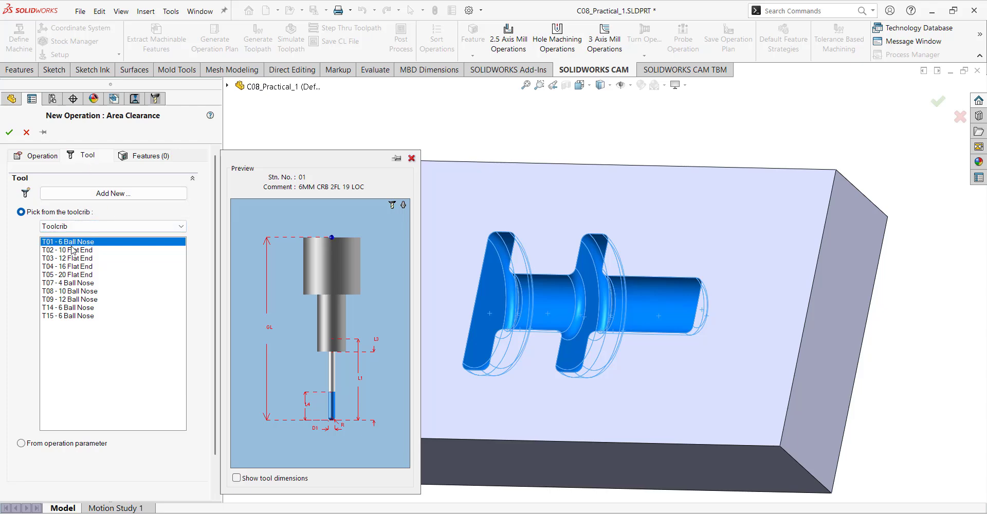
{"action": "left_click", "coordinate": [110, 193]}
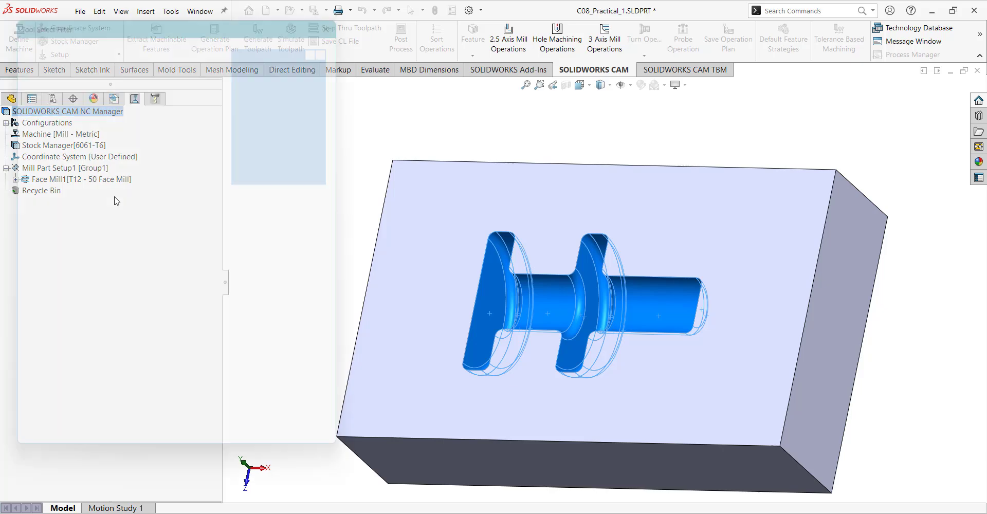
{"action": "left_click_drag", "start_coordinate": [194, 10], "coordinate": [422, 17]}
{"action": "left_click", "coordinate": [396, 42]}
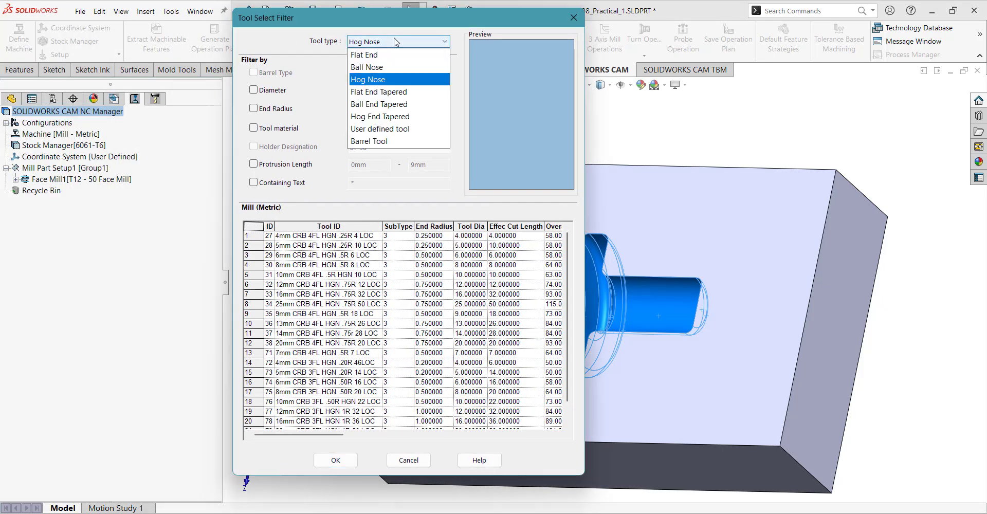
{"action": "left_click", "coordinate": [370, 67]}
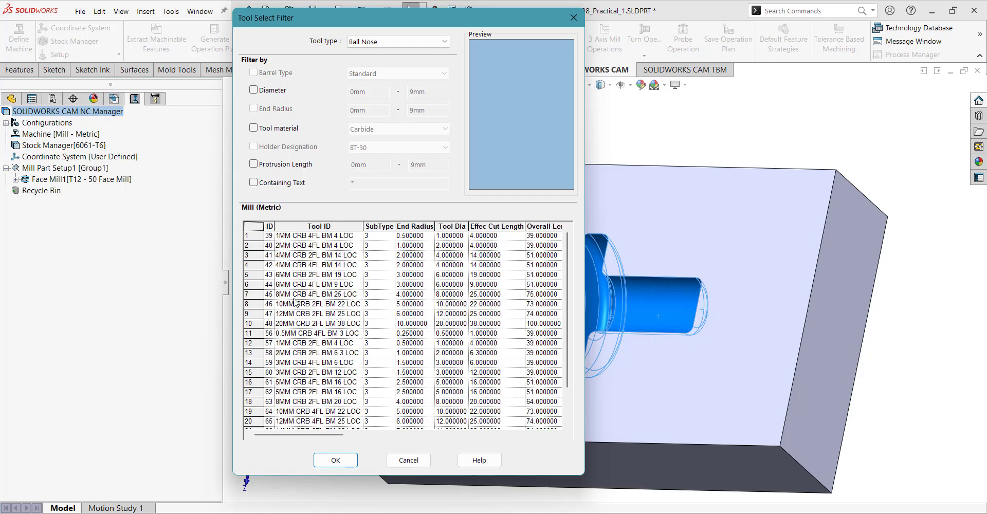
{"action": "mouse_move", "coordinate": [326, 438]}
{"action": "left_mouse_down"}
{"action": "mouse_move", "coordinate": [341, 438]}
{"action": "mouse_move", "coordinate": [307, 438]}
{"action": "left_mouse_up"}
{"action": "left_click", "coordinate": [254, 90]}
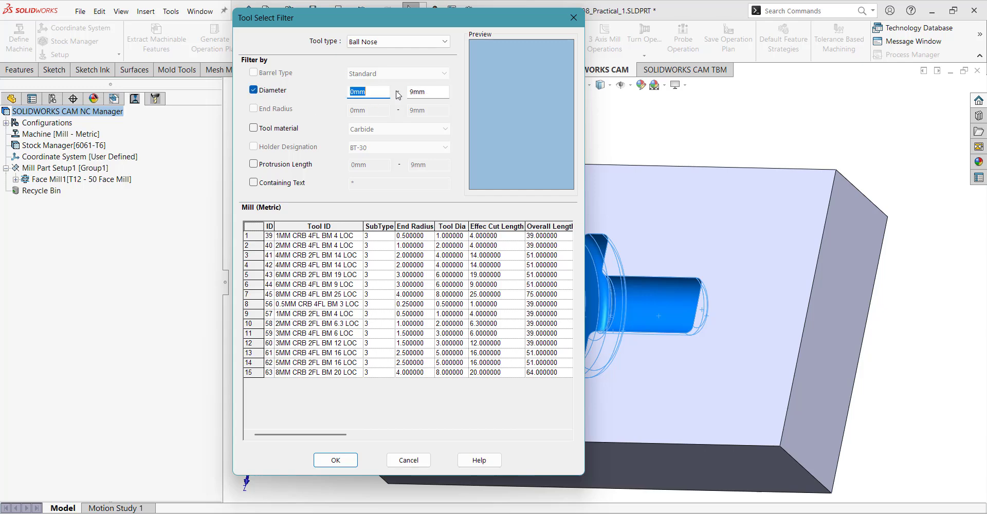
{"action": "type", "text": "6"}
{"action": "left_click", "coordinate": [412, 90]}
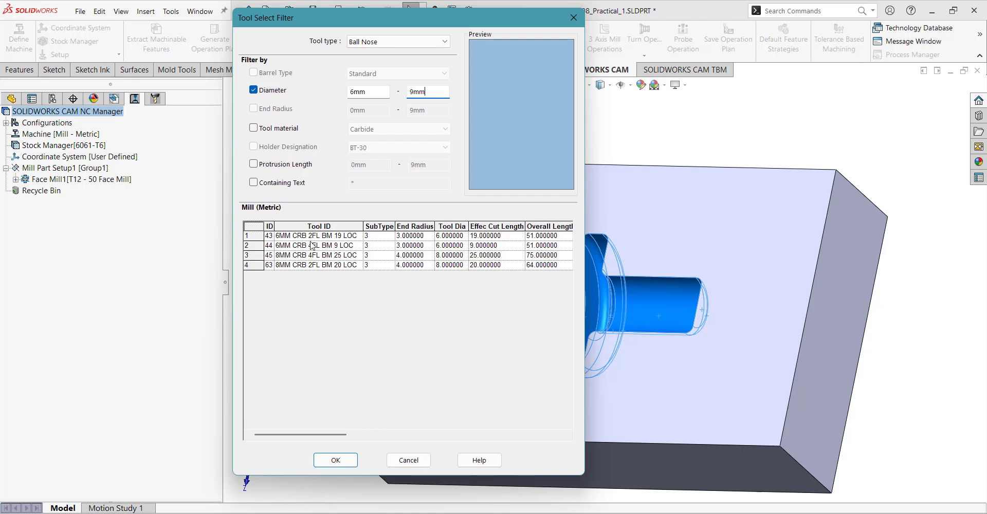
{"action": "left_click", "coordinate": [282, 239]}
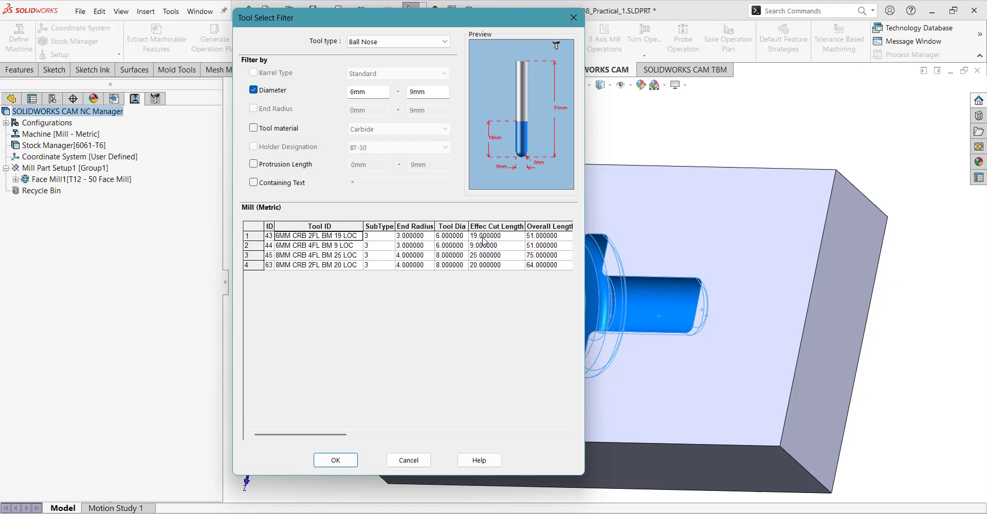
{"action": "left_click", "coordinate": [348, 461]}
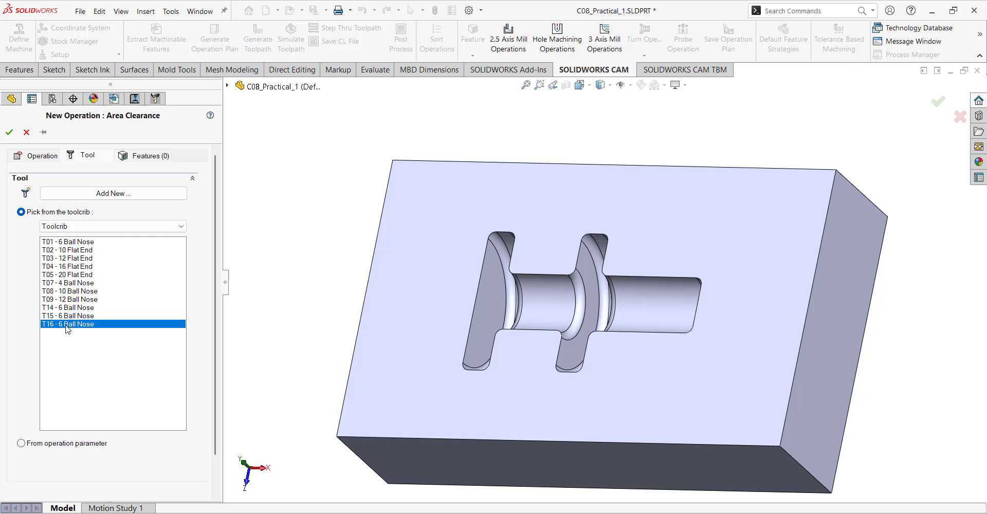
Assign Multi Surface Feature1 to the area clearance operation and create it
{"action": "left_click", "coordinate": [165, 160]}
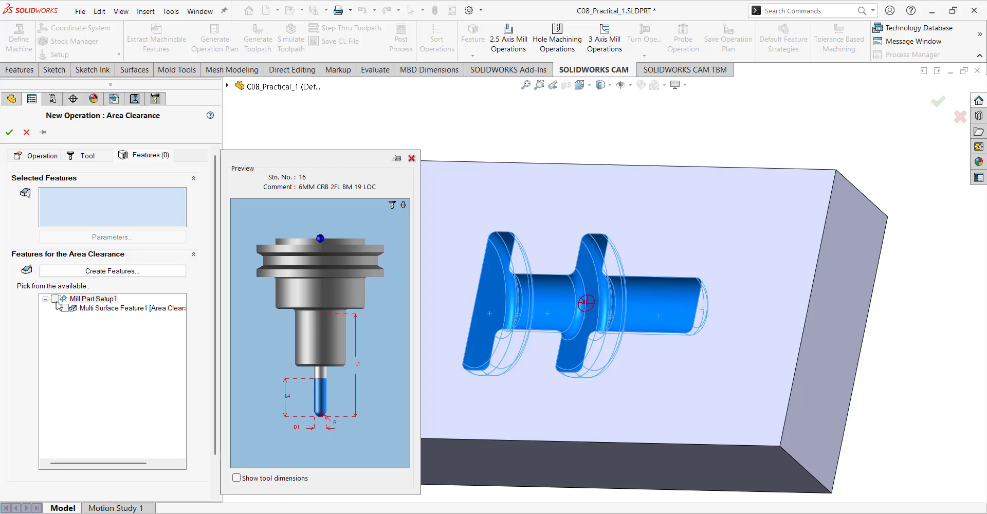
{"action": "left_click", "coordinate": [65, 308]}
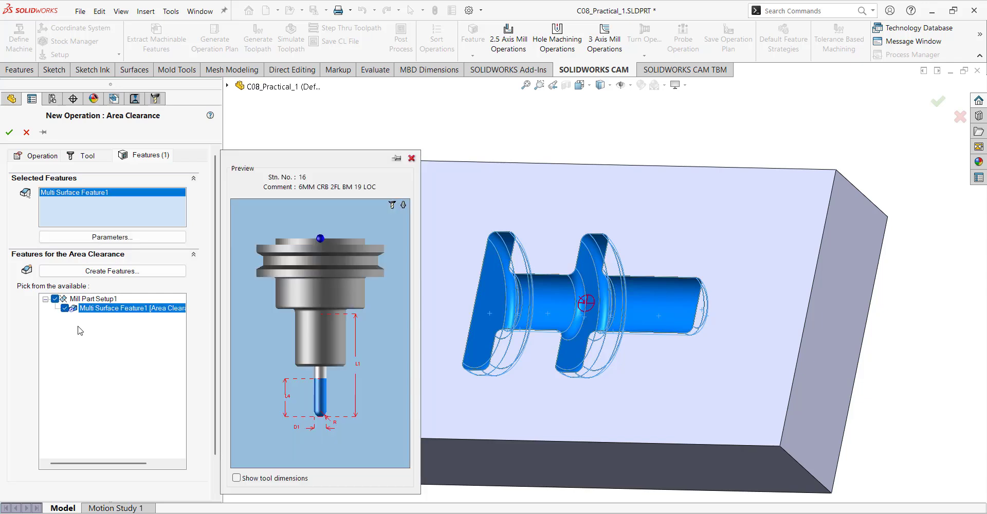
{"action": "left_click", "coordinate": [9, 133]}
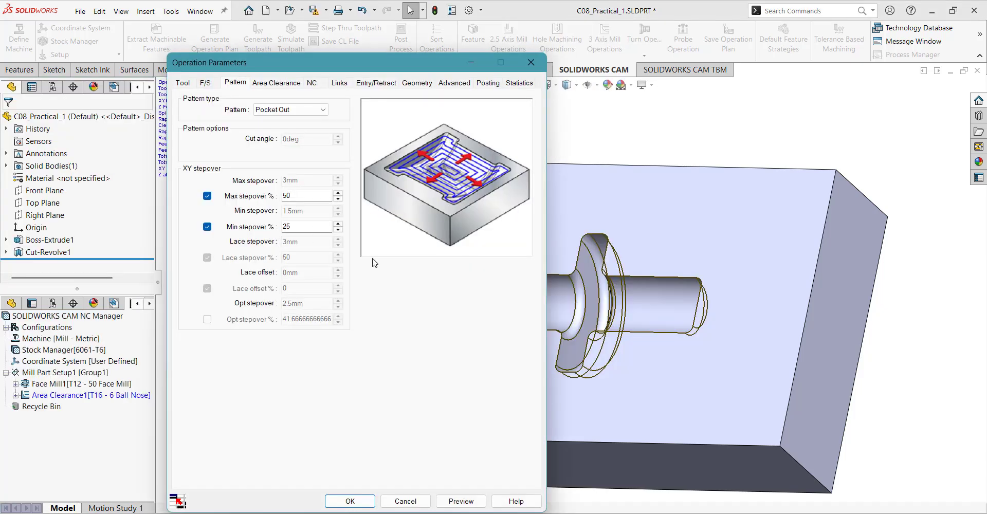
Set the overall length of the area clearance ball nose tool to 70 mm
{"action": "left_click_drag", "start_coordinate": [311, 63], "coordinate": [295, 54]}
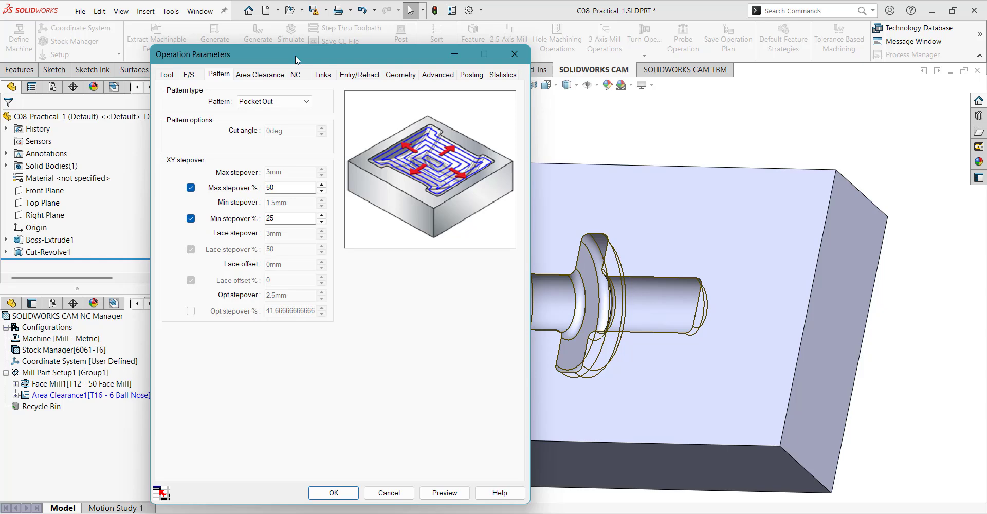
{"action": "left_click", "coordinate": [172, 77]}
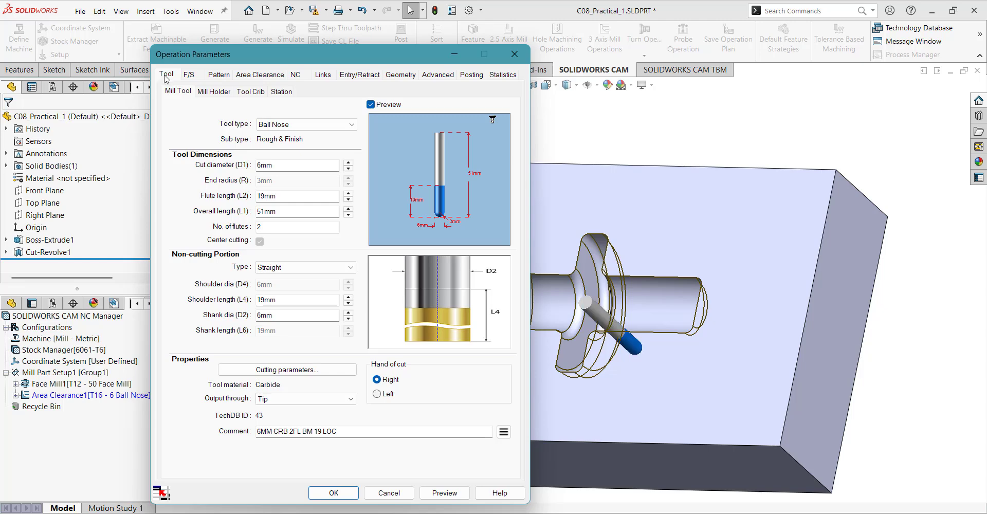
{"action": "double_click", "coordinate": [281, 212]}
{"action": "type", "text": "70"}
{"action": "left_click", "coordinate": [312, 197]}
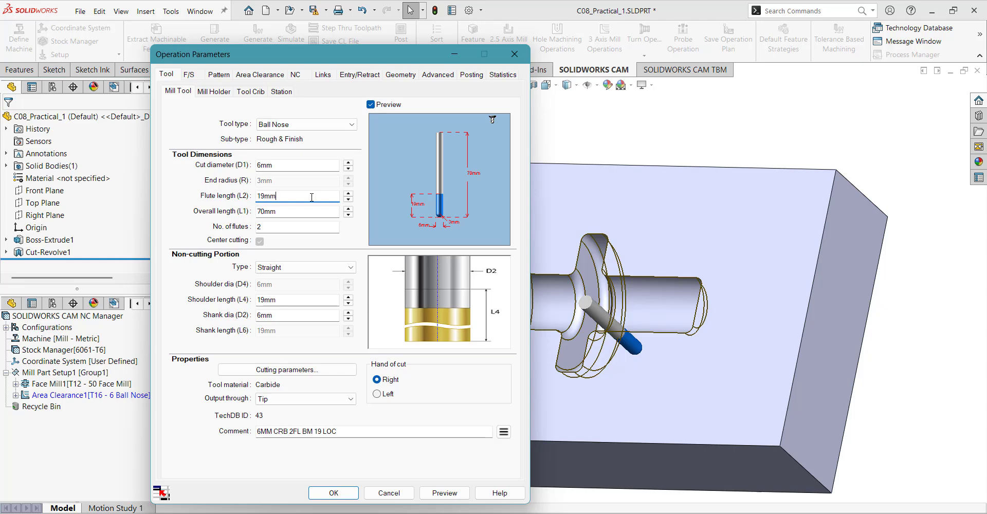
Compare the area clearance pattern types, choose Lace and set its lace stepover to 40%
{"action": "left_click", "coordinate": [216, 77]}
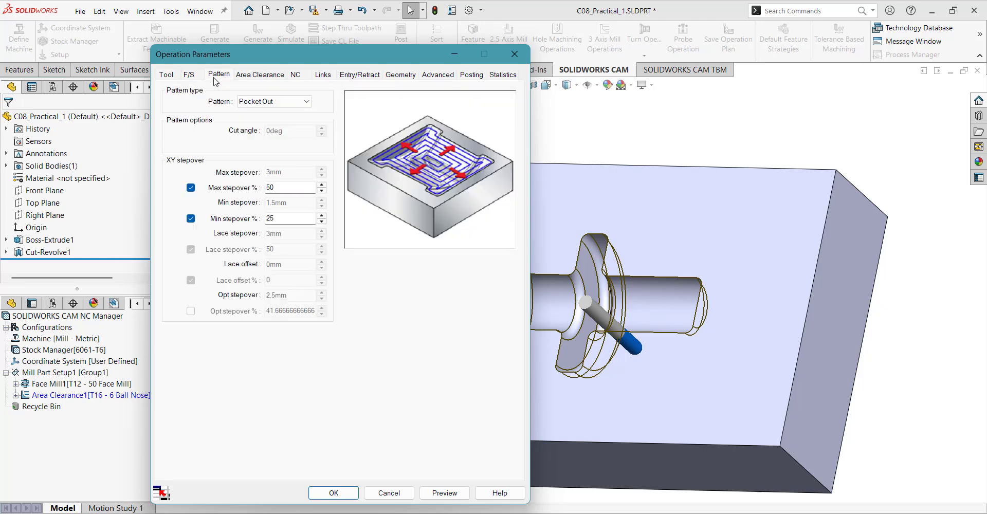
{"action": "left_click", "coordinate": [291, 106]}
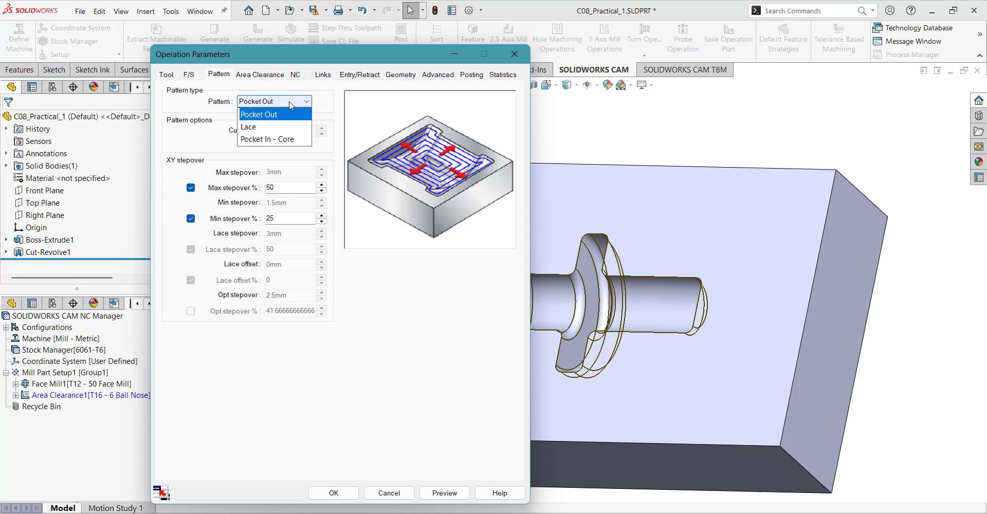
{"action": "left_click", "coordinate": [278, 129]}
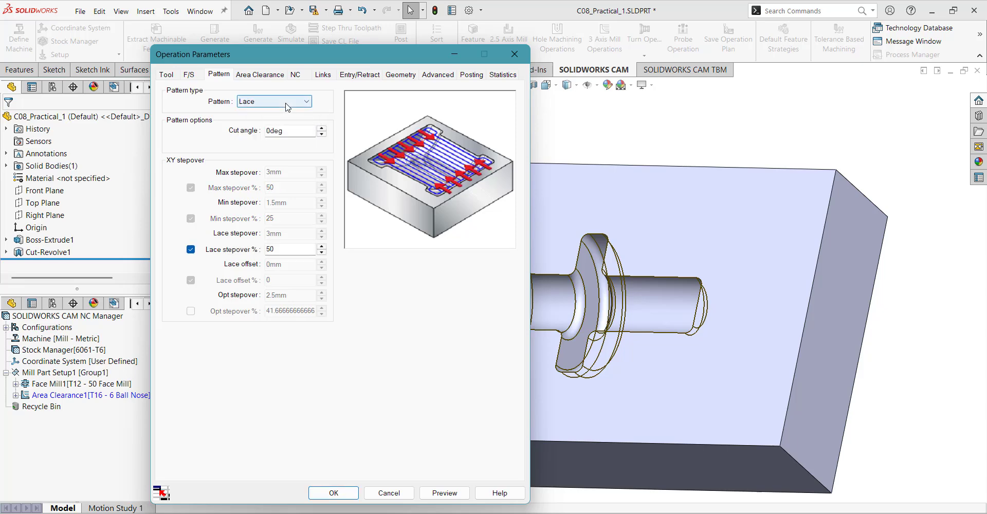
{"action": "left_click", "coordinate": [286, 104]}
{"action": "left_click", "coordinate": [277, 139]}
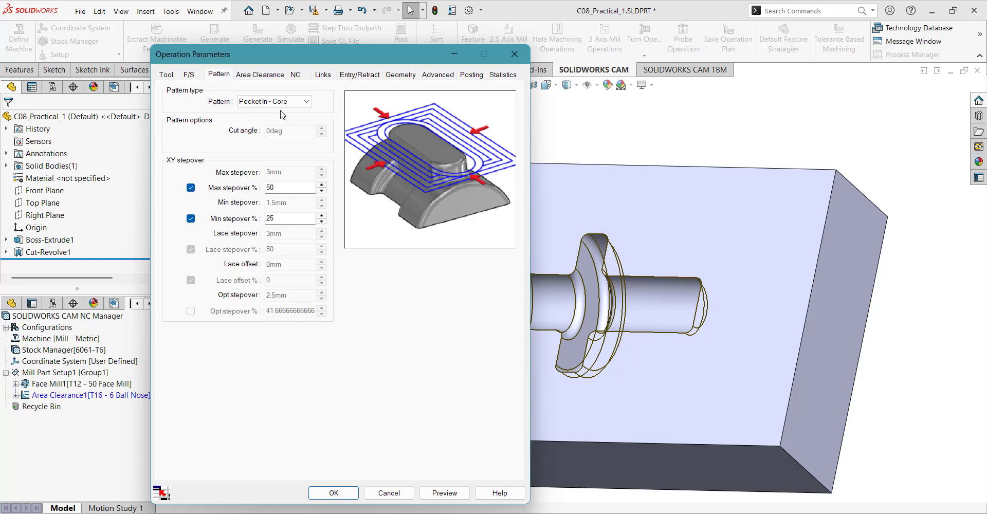
{"action": "left_click", "coordinate": [284, 102]}
{"action": "left_click", "coordinate": [271, 127]}
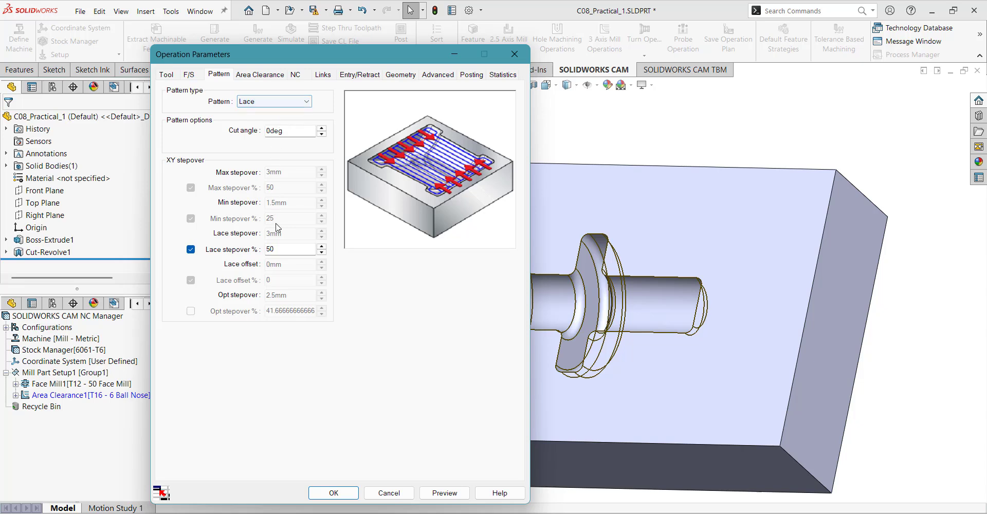
{"action": "left_click", "coordinate": [279, 249]}
{"action": "left_click_drag", "start_coordinate": [278, 249], "coordinate": [267, 249]}
{"action": "type", "text": "4"}
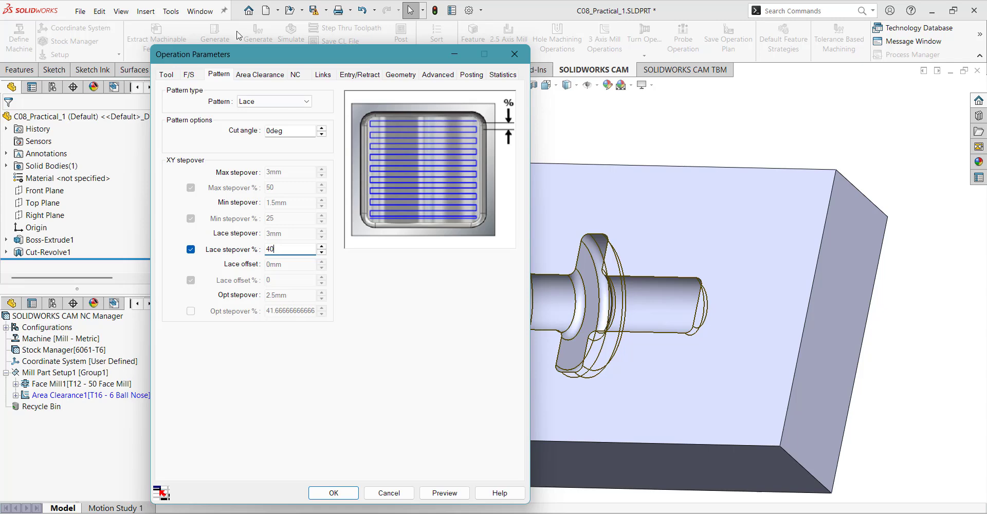
Enable adaptive stepdown for the area clearance and review its link and advanced settings
{"action": "left_click", "coordinate": [259, 74]}
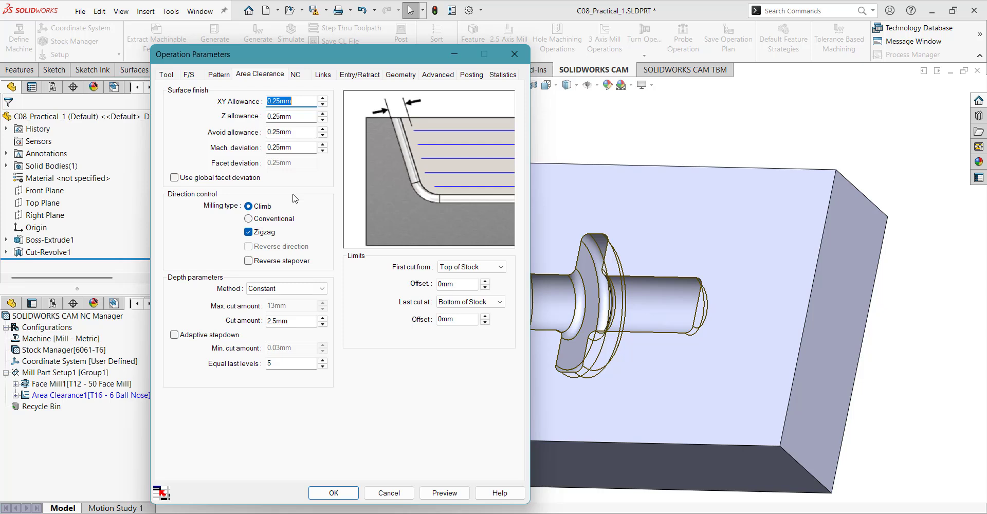
{"action": "left_click", "coordinate": [174, 337]}
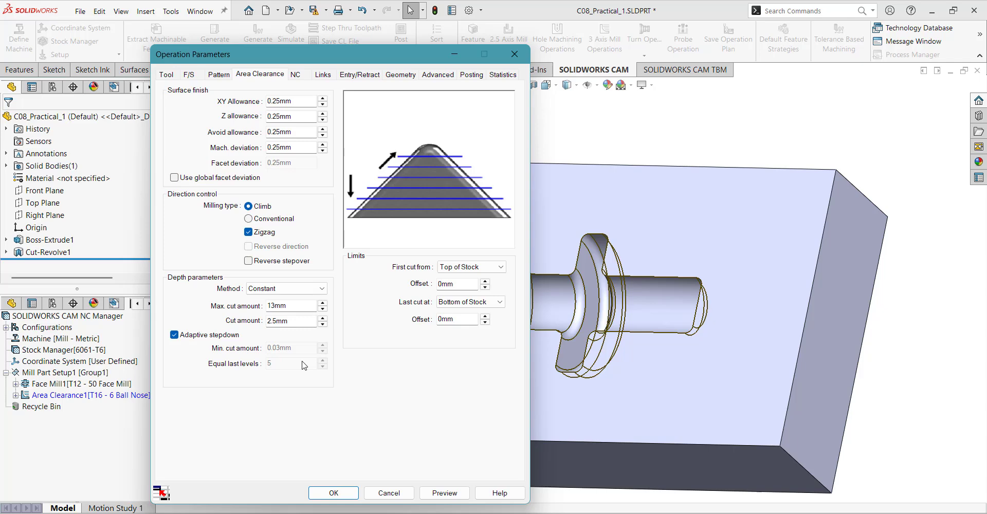
{"action": "left_click", "coordinate": [323, 75]}
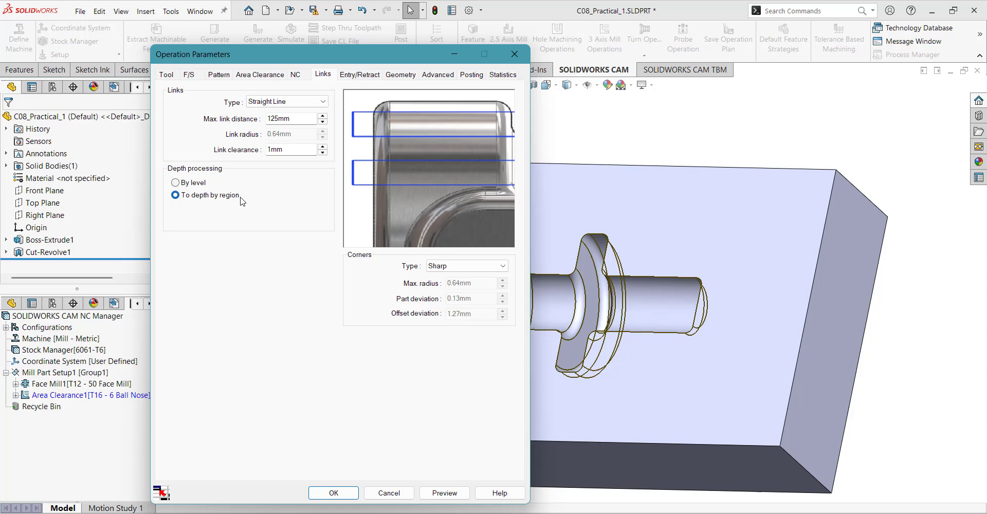
{"action": "left_click", "coordinate": [440, 76]}
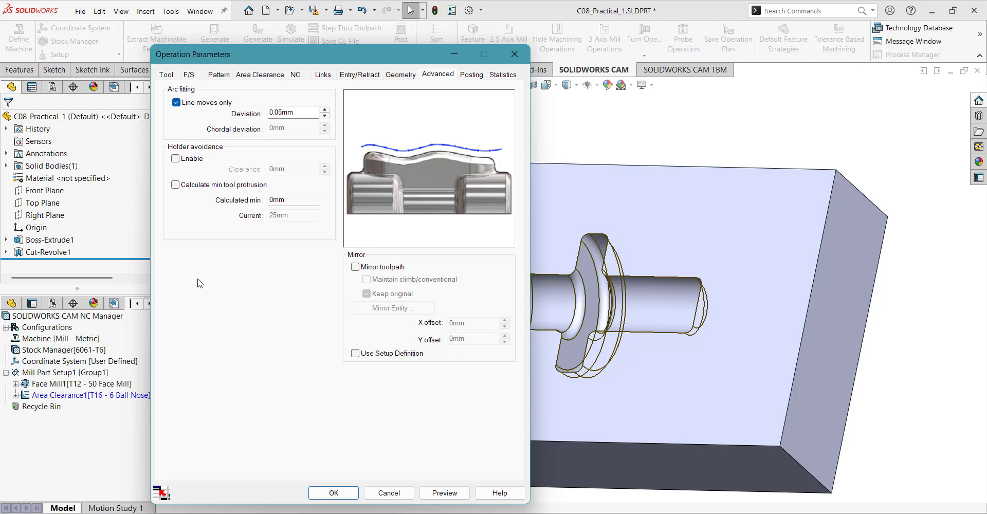
Set the automatic contain area to All Silhouettes with the Upto tool condition and preview the area clearance toolpath
{"action": "left_click", "coordinate": [407, 77]}
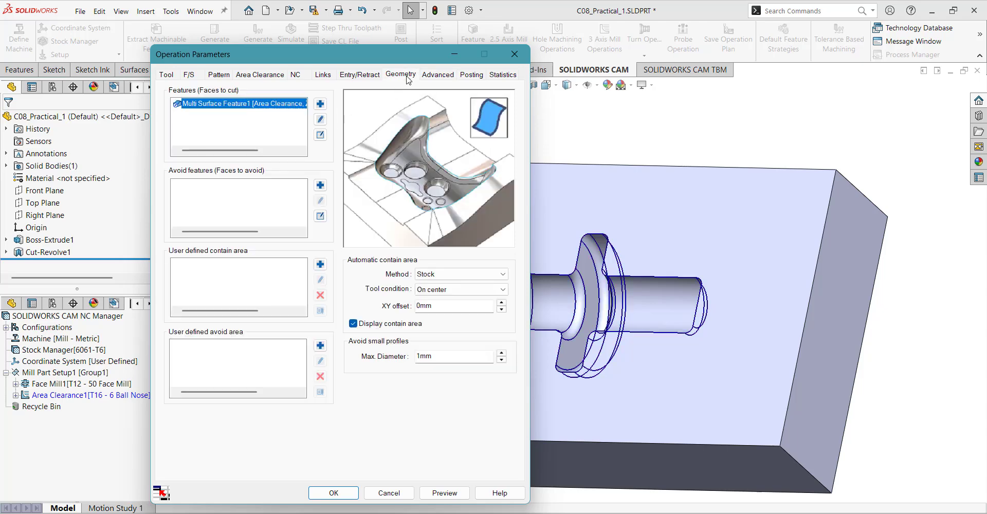
{"action": "left_click", "coordinate": [463, 275]}
{"action": "left_click", "coordinate": [447, 312]}
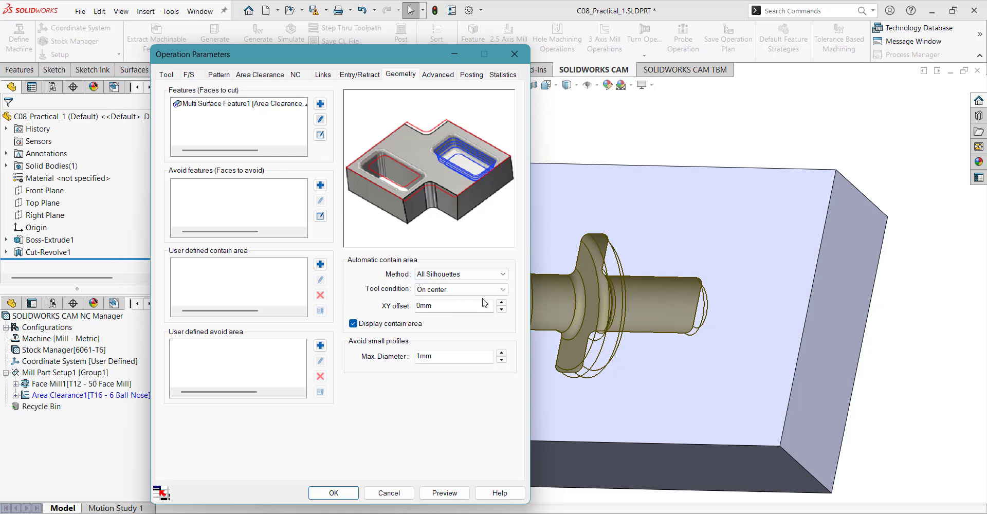
{"action": "left_click", "coordinate": [481, 290]}
{"action": "left_click", "coordinate": [442, 311]}
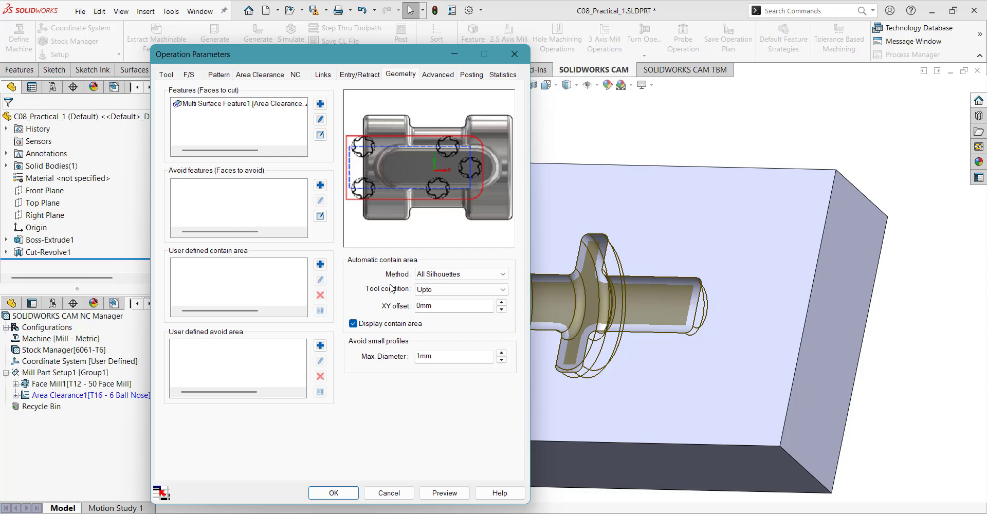
{"action": "left_click", "coordinate": [438, 494]}
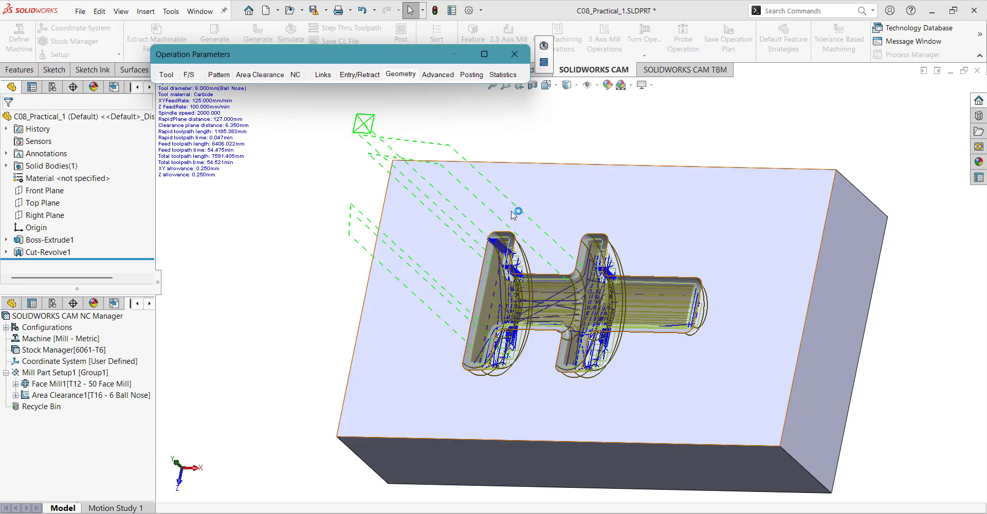
Simulate the area clearance toolpath through to the end, slowing the playback first and finishing at full speed
{"action": "middle_click_drag", "start_coordinate": [512, 215], "coordinate": [442, 182]}
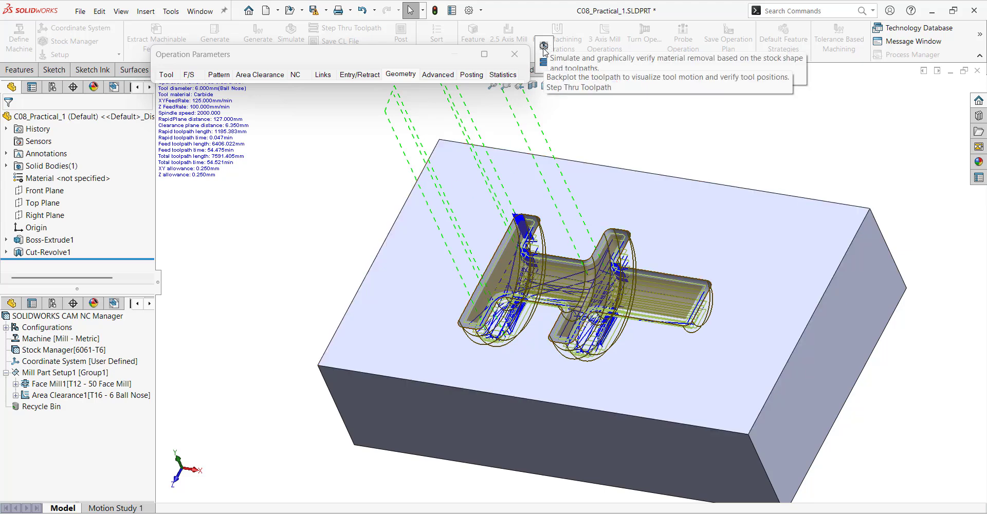
{"action": "left_click", "coordinate": [544, 62]}
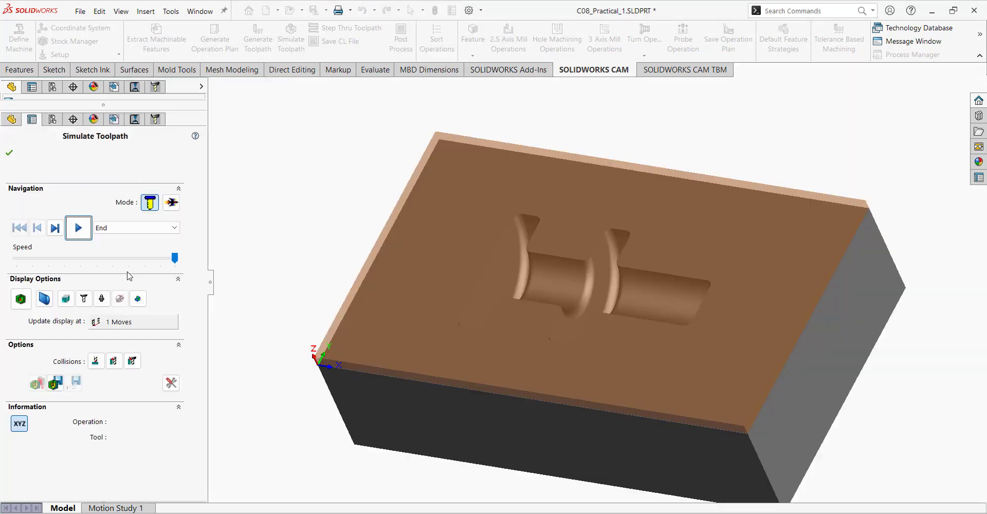
{"action": "left_click_drag", "start_coordinate": [175, 258], "coordinate": [144, 258]}
{"action": "left_click", "coordinate": [78, 227]}
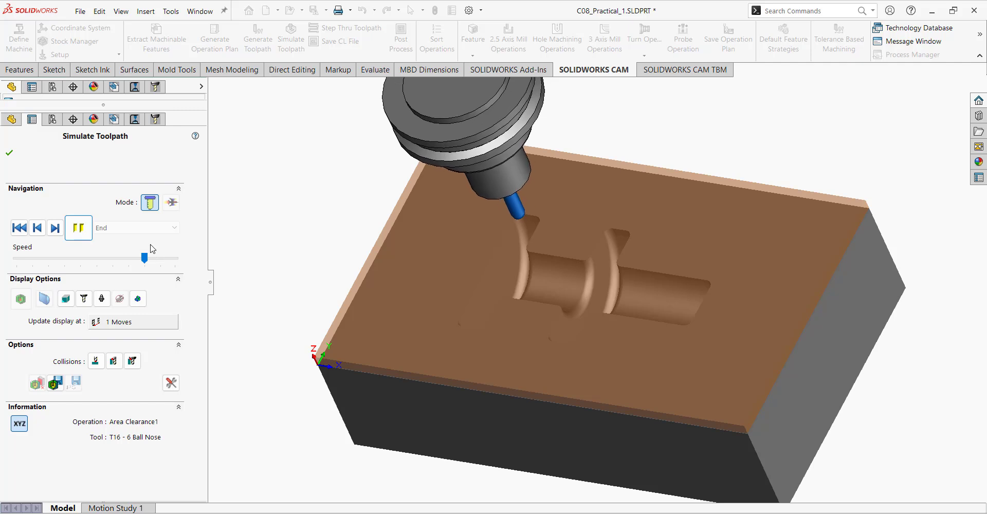
{"action": "left_click_drag", "start_coordinate": [145, 259], "coordinate": [183, 267]}
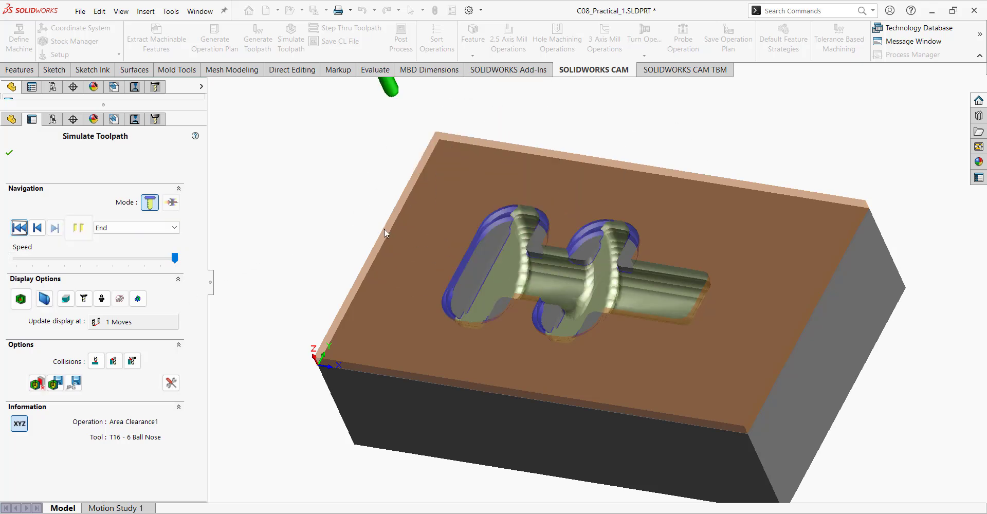
Examine the simulated cavity and its leftover material from several angles, then close the simulation
{"action": "middle_click_drag", "start_coordinate": [381, 272], "coordinate": [463, 326]}
{"action": "scroll", "coordinate": [657, 271], "scroll_direction": "down", "scroll_amount": 8}
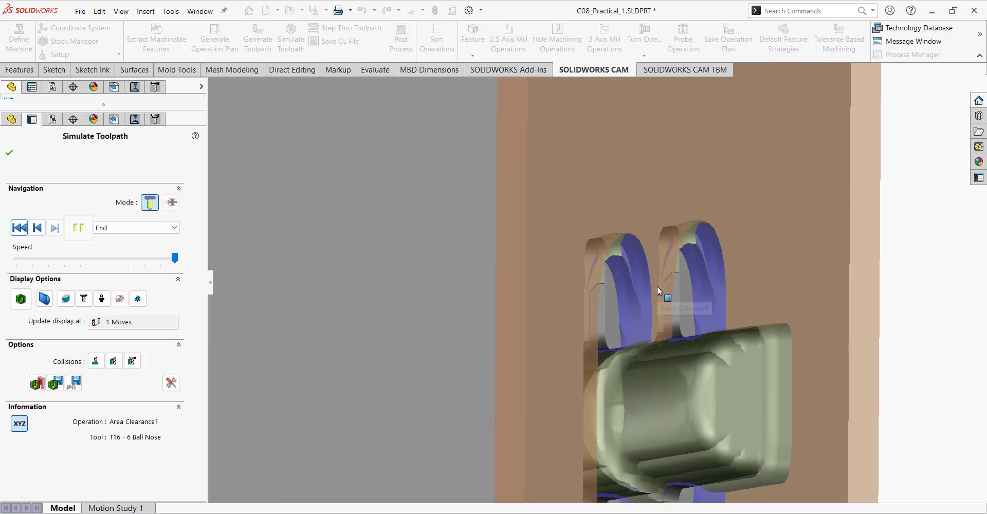
{"action": "scroll", "coordinate": [629, 256], "scroll_direction": "up", "scroll_amount": 5}
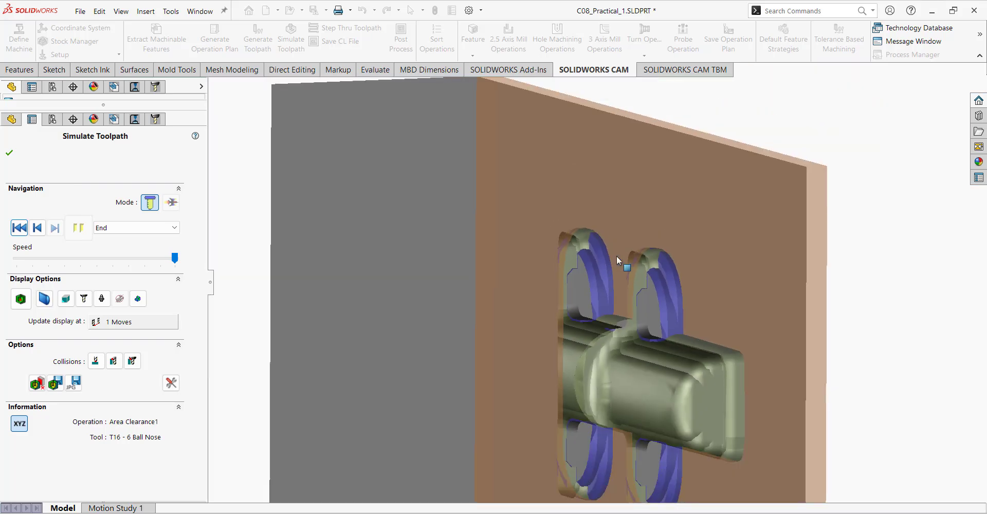
{"action": "middle_click_drag", "start_coordinate": [616, 255], "coordinate": [500, 153]}
{"action": "scroll", "coordinate": [522, 293], "scroll_direction": "up", "scroll_amount": 4}
{"action": "scroll", "coordinate": [525, 351], "scroll_direction": "down", "scroll_amount": 2}
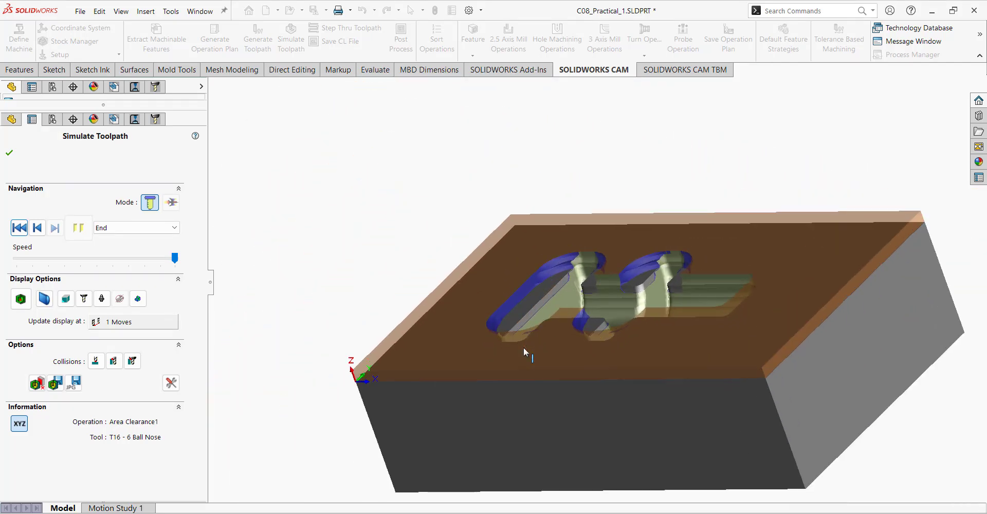
{"action": "middle_click_drag", "start_coordinate": [524, 353], "coordinate": [412, 334]}
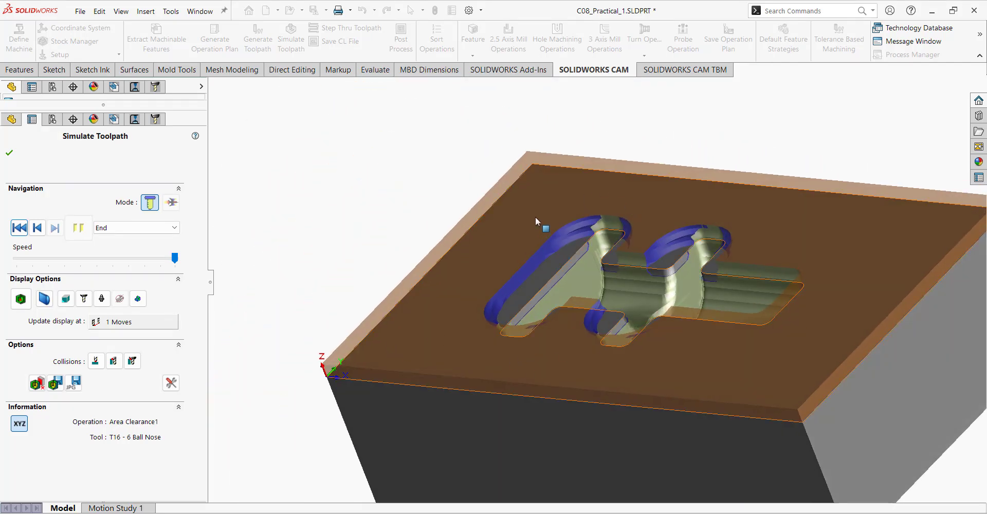
{"action": "scroll", "coordinate": [449, 296], "scroll_direction": "up", "scroll_amount": 2}
{"action": "middle_click_drag", "start_coordinate": [781, 307], "coordinate": [776, 317]}
{"action": "left_click", "coordinate": [9, 153]}
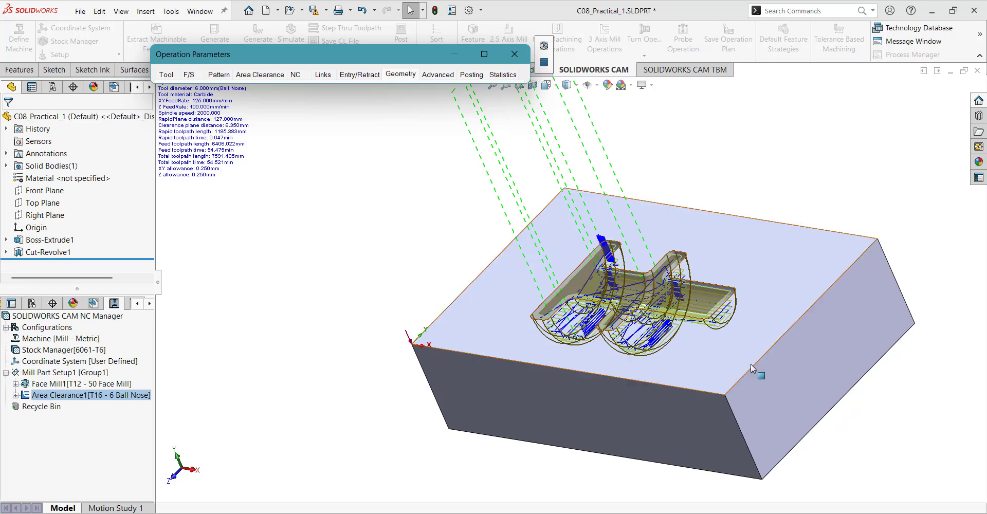
Review the area clearance tool settings and accept the operation parameters
{"action": "scroll", "coordinate": [631, 306], "scroll_direction": "down", "scroll_amount": 3}
{"action": "scroll", "coordinate": [630, 306], "scroll_direction": "up", "scroll_amount": 1}
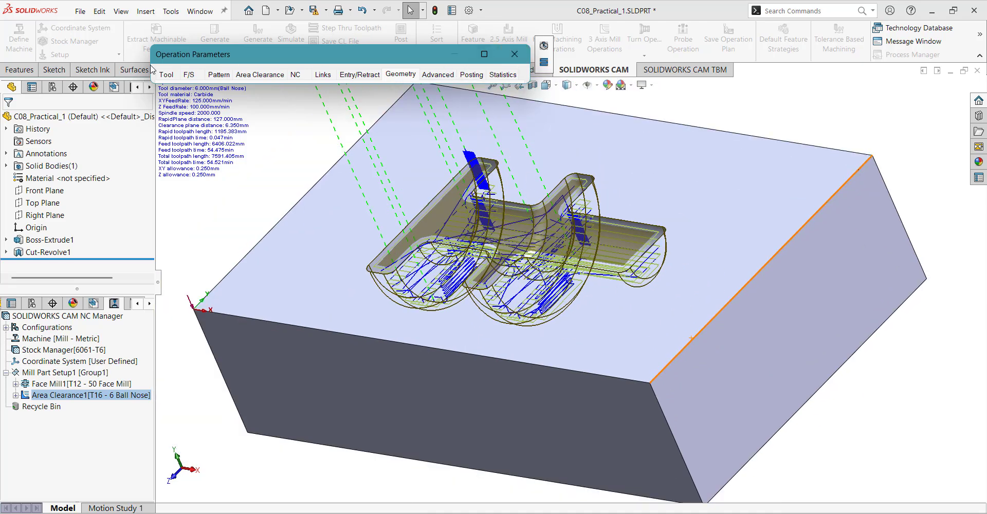
{"action": "left_click", "coordinate": [167, 76]}
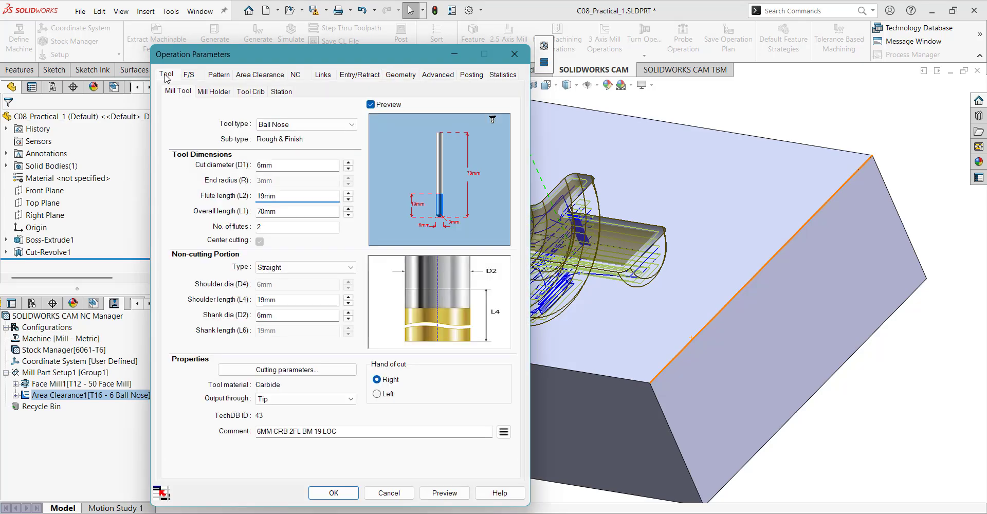
{"action": "left_click", "coordinate": [333, 493]}
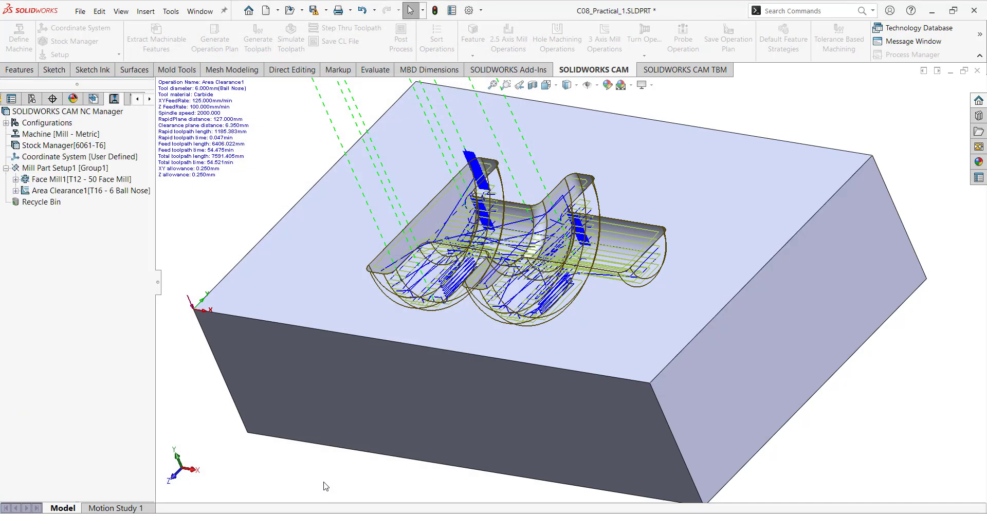
Simulate all toolpaths of Mill Part Setup1 to the end and inspect the machined cavity
{"action": "left_click", "coordinate": [53, 169]}
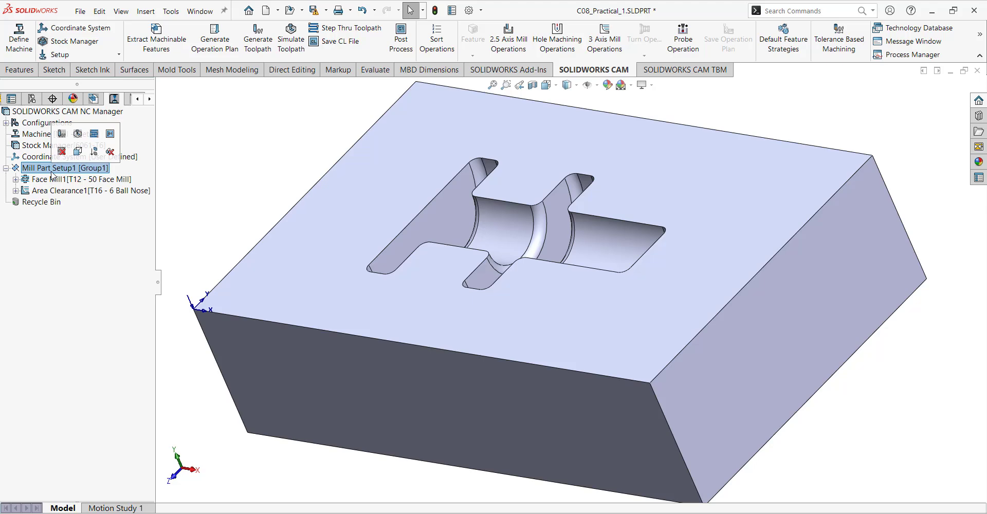
{"action": "right_click", "coordinate": [52, 173]}
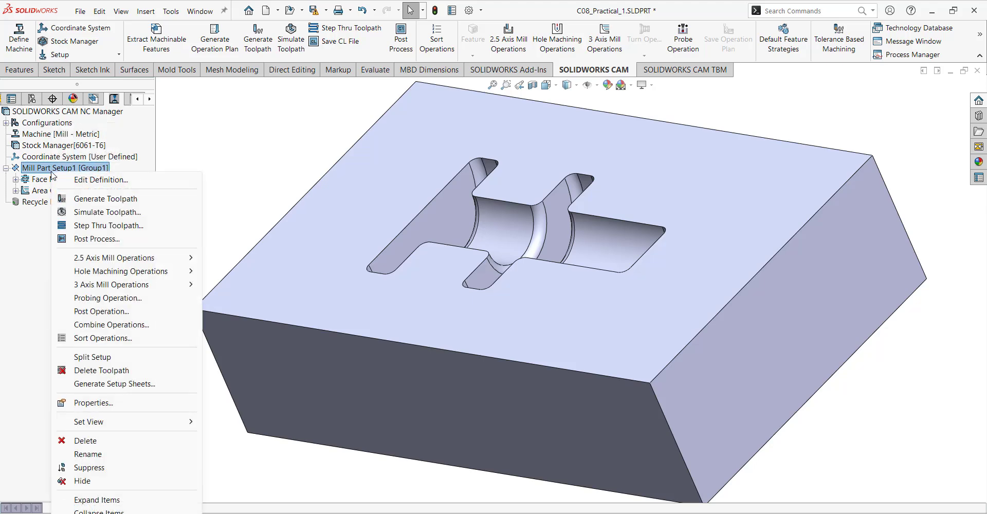
{"action": "left_click", "coordinate": [106, 213]}
{"action": "left_click", "coordinate": [78, 208]}
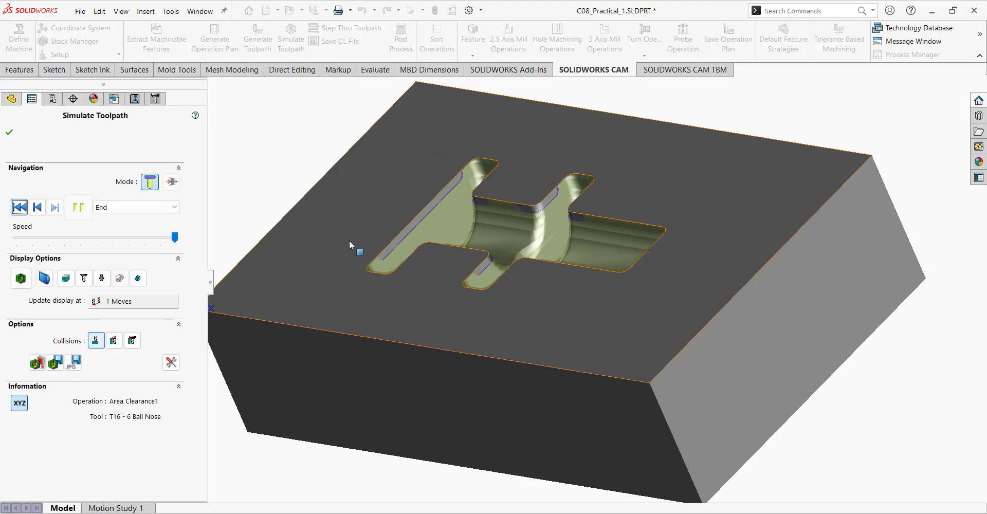
{"action": "scroll", "coordinate": [474, 285], "scroll_direction": "down", "scroll_amount": 3}
{"action": "mouse_move", "coordinate": [474, 285]}
{"action": "middle_mouse_down"}
{"action": "mouse_move", "coordinate": [489, 310]}
{"action": "mouse_move", "coordinate": [429, 334]}
{"action": "mouse_move", "coordinate": [403, 376]}
{"action": "mouse_move", "coordinate": [415, 427]}
{"action": "mouse_move", "coordinate": [514, 266]}
{"action": "mouse_move", "coordinate": [488, 291]}
{"action": "middle_mouse_up"}
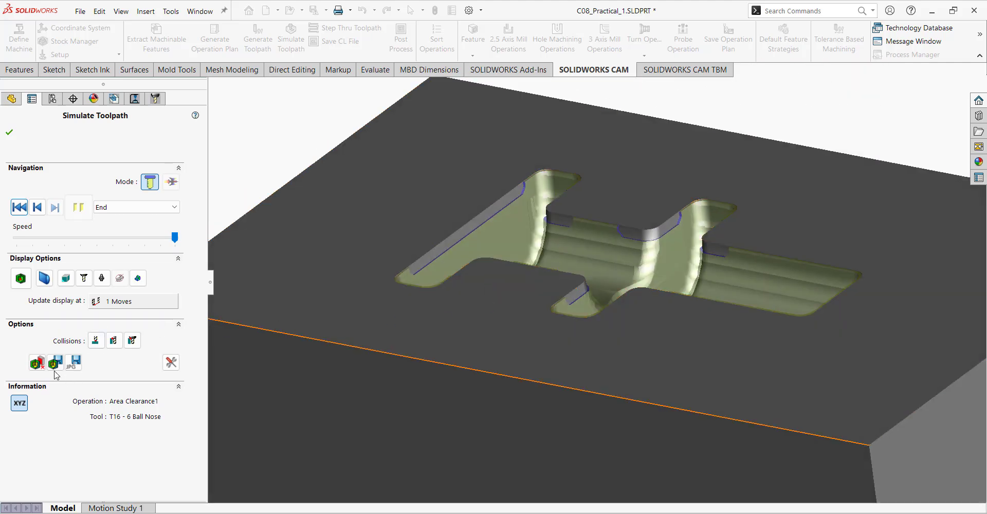
Set all three simulation collision checks to Pause on Collision
{"action": "left_click", "coordinate": [95, 341]}
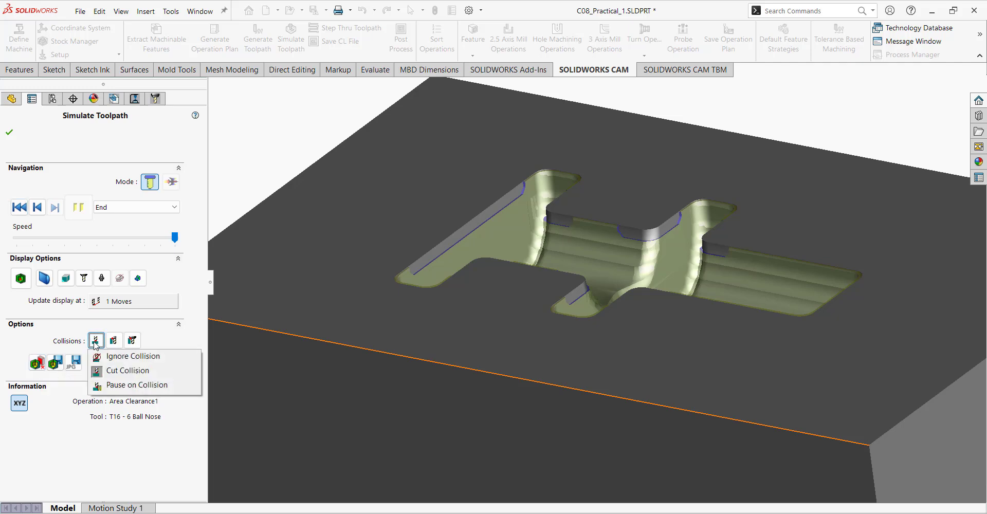
{"action": "left_click", "coordinate": [114, 344]}
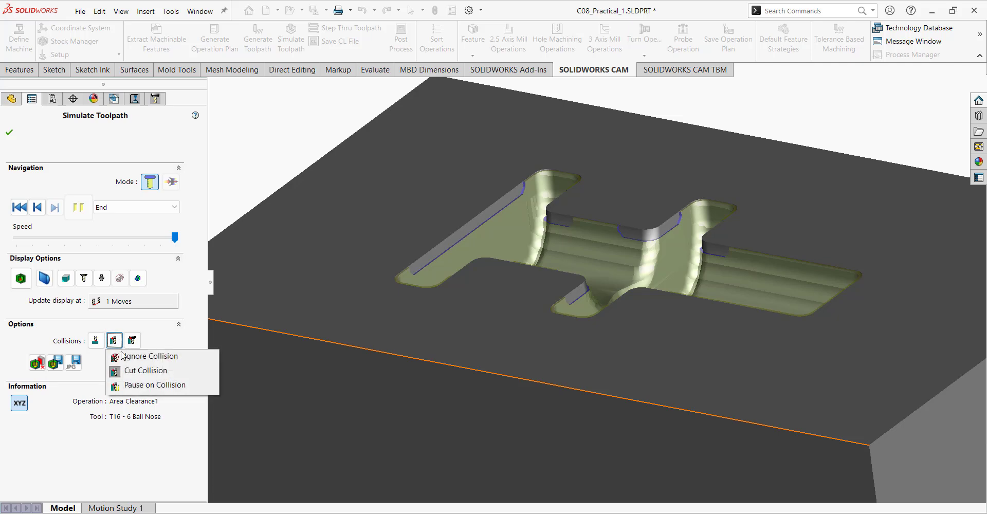
{"action": "left_click", "coordinate": [133, 386]}
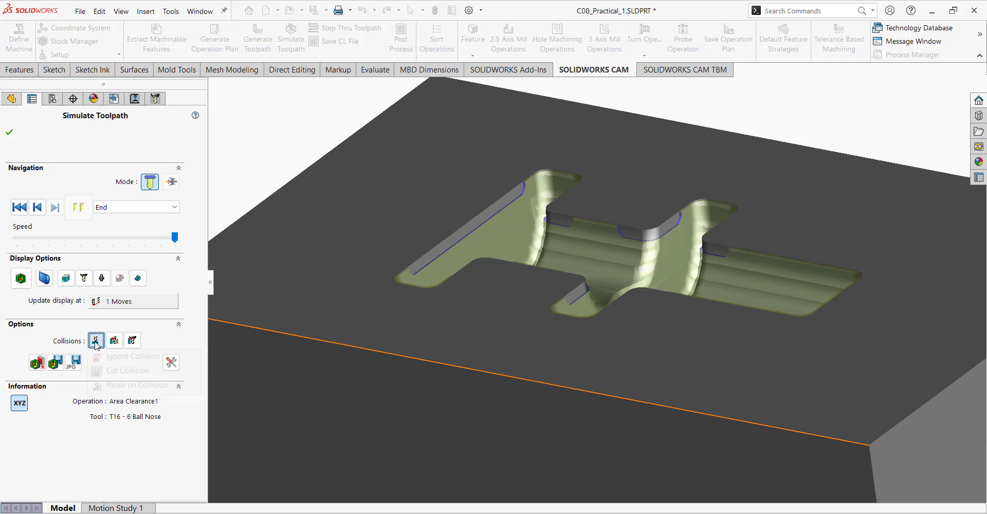
{"action": "left_click", "coordinate": [96, 340]}
{"action": "left_click", "coordinate": [114, 386]}
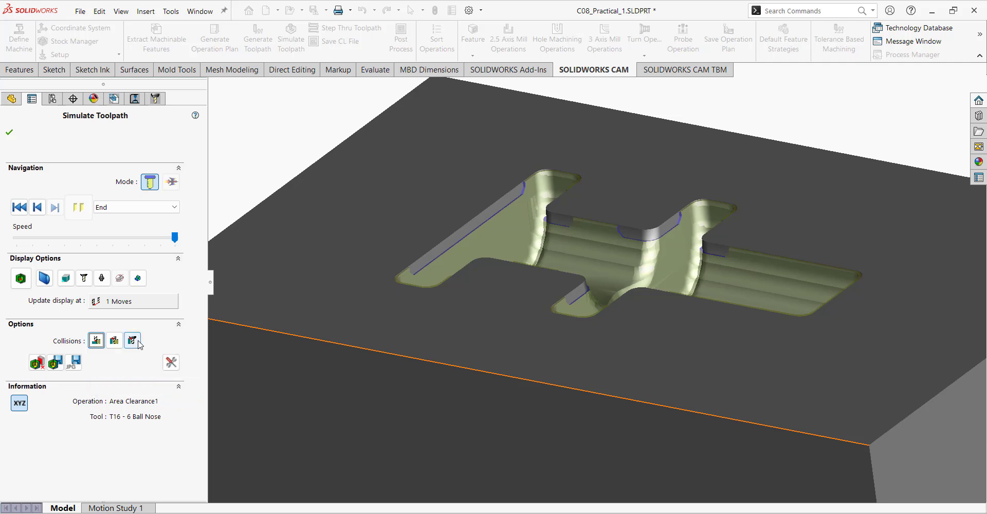
{"action": "left_click", "coordinate": [132, 341]}
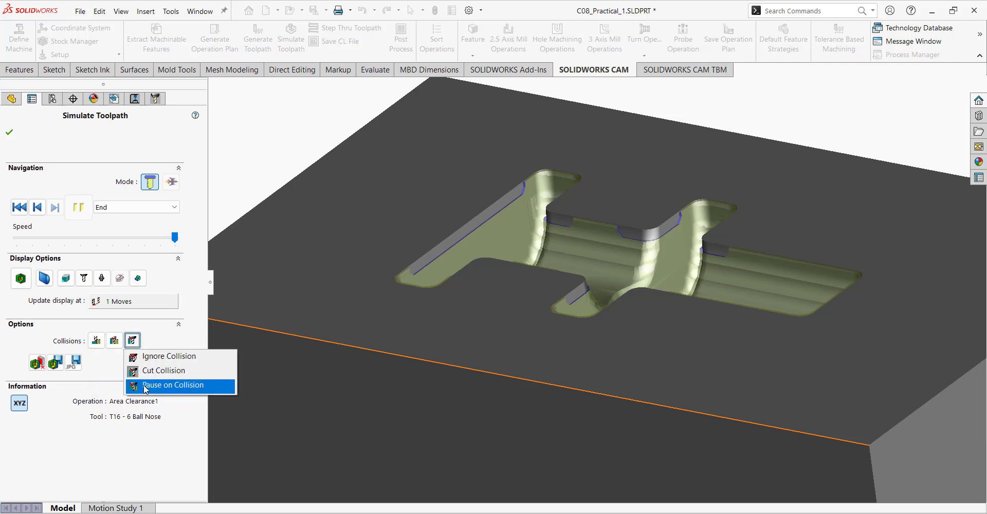
{"action": "left_click", "coordinate": [132, 385]}
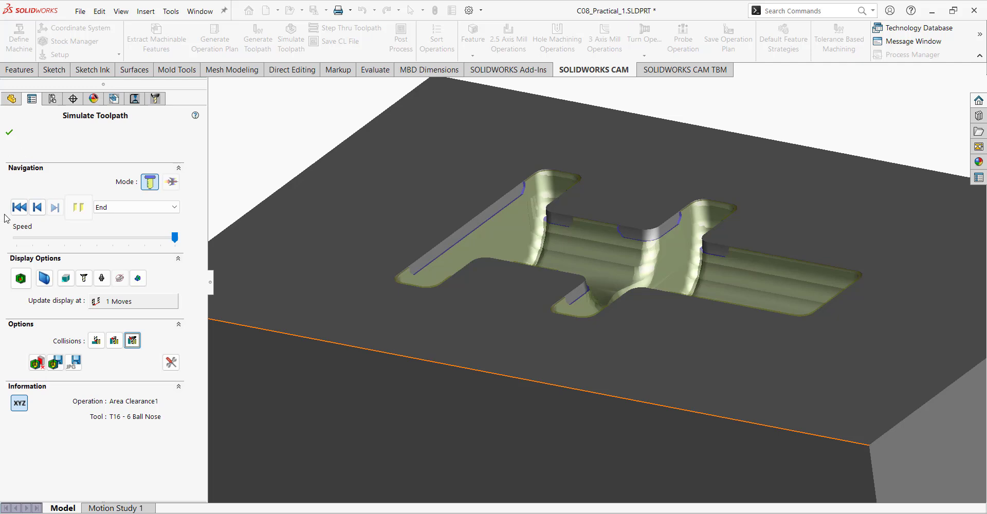
Restart the setup simulation from the beginning, run it with collision checking and dismiss any collision message
{"action": "left_click", "coordinate": [34, 211]}
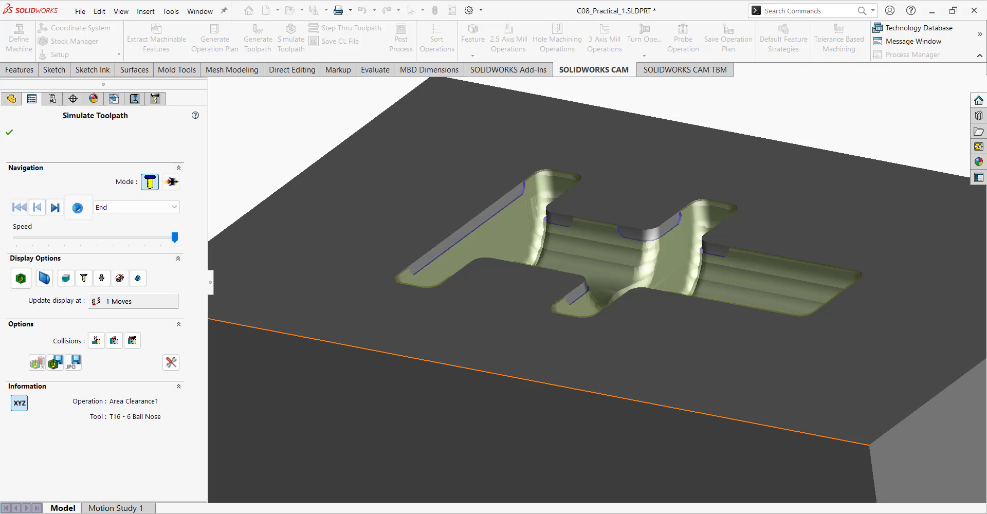
{"action": "left_click", "coordinate": [77, 208]}
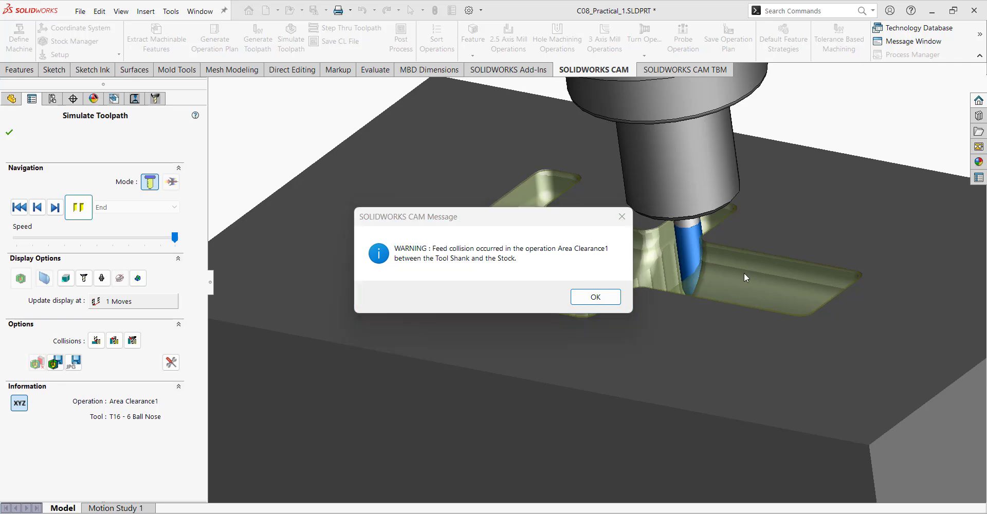
{"action": "left_click", "coordinate": [597, 299]}
Examine the ball nose tool's shank and holder against the cavity at the paused position, then close the simulation
{"action": "scroll", "coordinate": [679, 221], "scroll_direction": "down", "scroll_amount": 10}
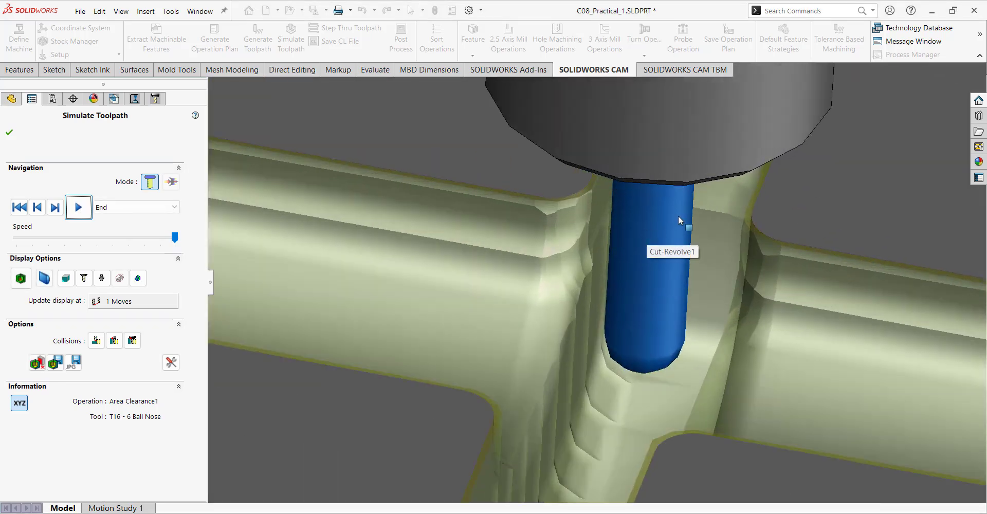
{"action": "middle_click_drag", "start_coordinate": [679, 221], "coordinate": [582, 264]}
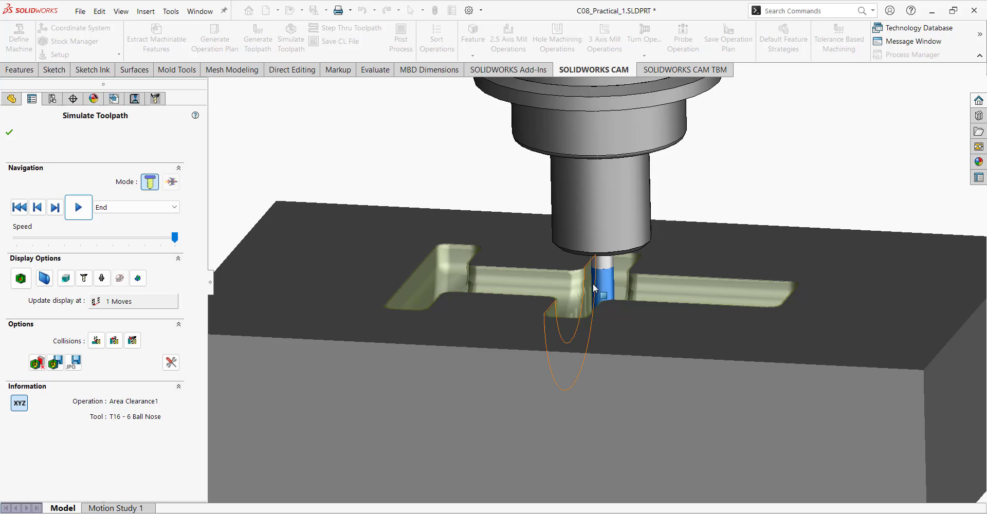
{"action": "scroll", "coordinate": [573, 278], "scroll_direction": "up", "scroll_amount": 4}
{"action": "scroll", "coordinate": [570, 282], "scroll_direction": "down", "scroll_amount": 2}
{"action": "scroll", "coordinate": [572, 282], "scroll_direction": "down", "scroll_amount": 2}
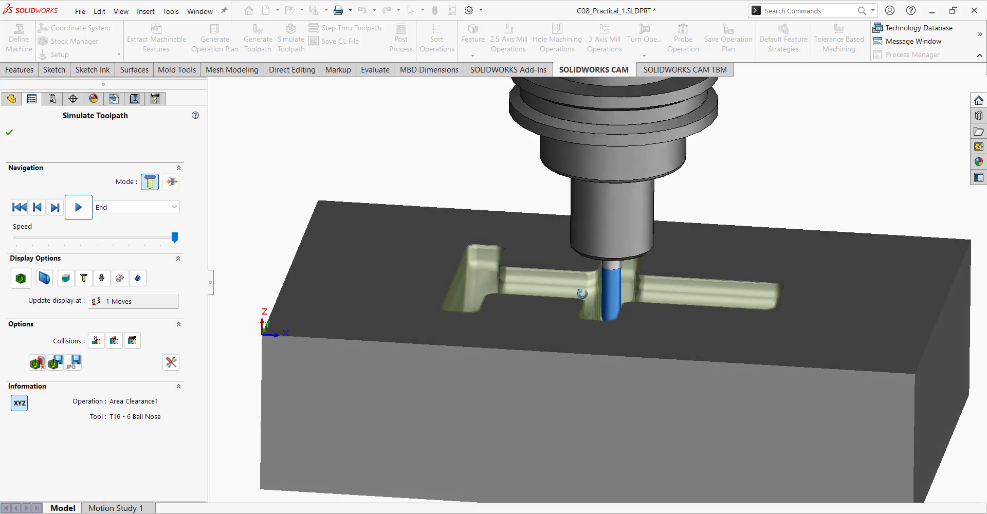
{"action": "middle_click_drag", "start_coordinate": [575, 282], "coordinate": [557, 304]}
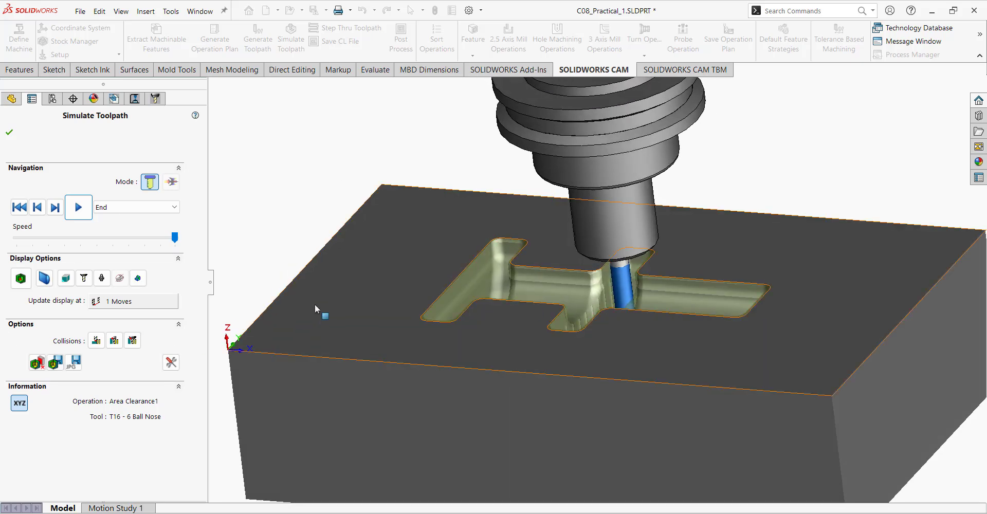
{"action": "left_click", "coordinate": [7, 132]}
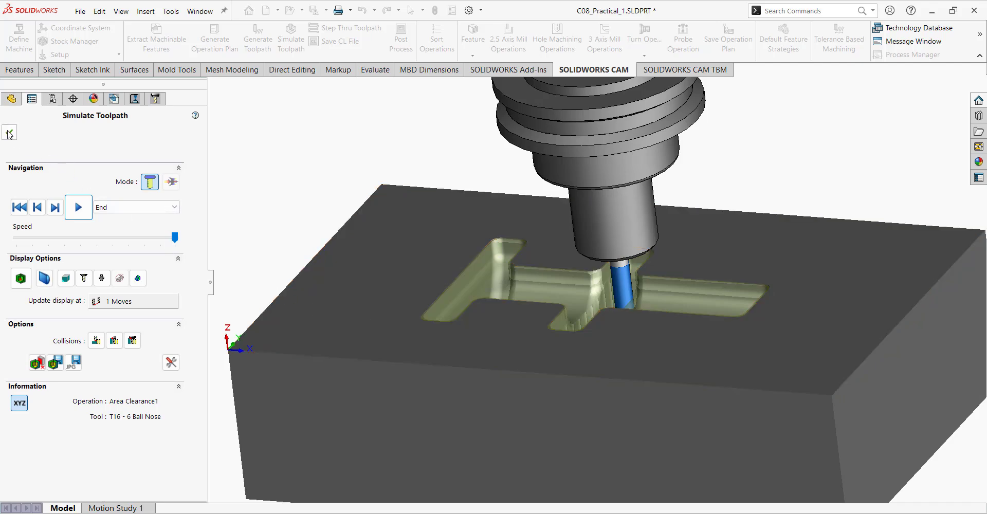
Start a new 3 axis Z Level operation in Mill Part Setup1 using tool T14 - 6 Ball Nose
{"action": "scroll", "coordinate": [290, 196], "scroll_direction": "up", "scroll_amount": 1}
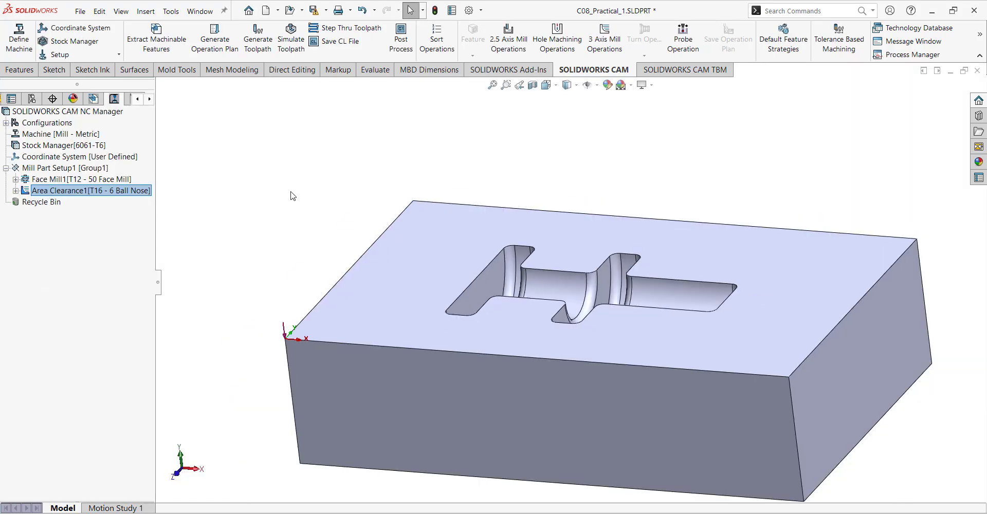
{"action": "middle_click_drag", "start_coordinate": [298, 204], "coordinate": [360, 227]}
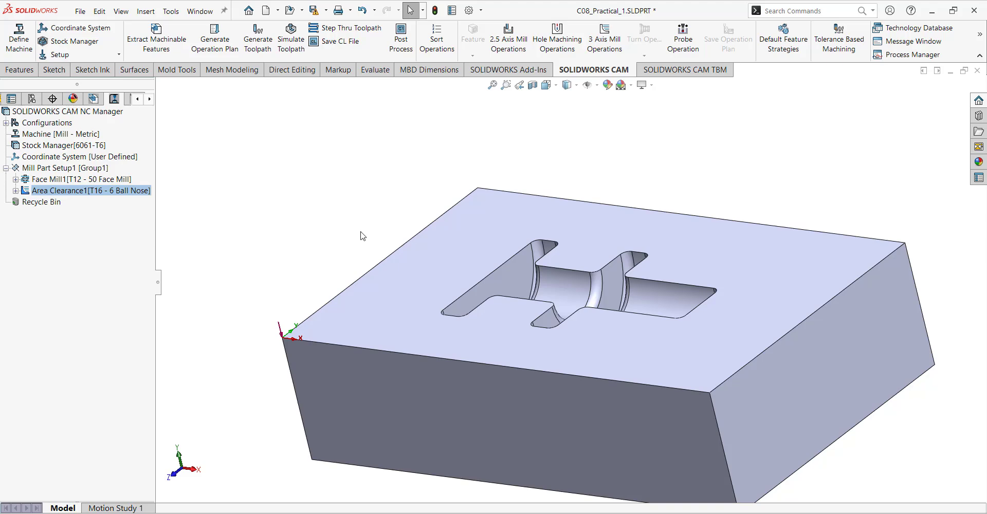
{"action": "left_click", "coordinate": [72, 169]}
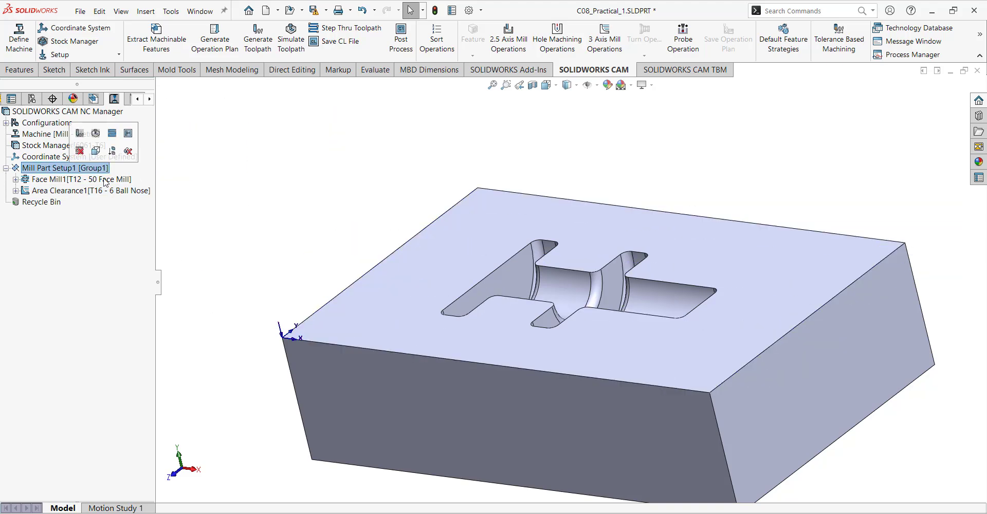
{"action": "left_click", "coordinate": [165, 13]}
{"action": "mouse_move", "coordinate": [241, 55]}
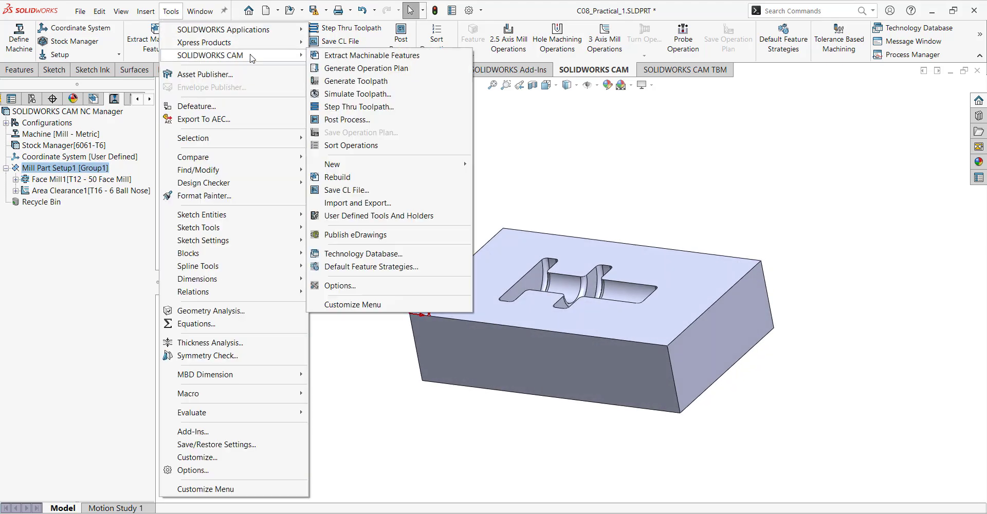
{"action": "mouse_move", "coordinate": [428, 168]}
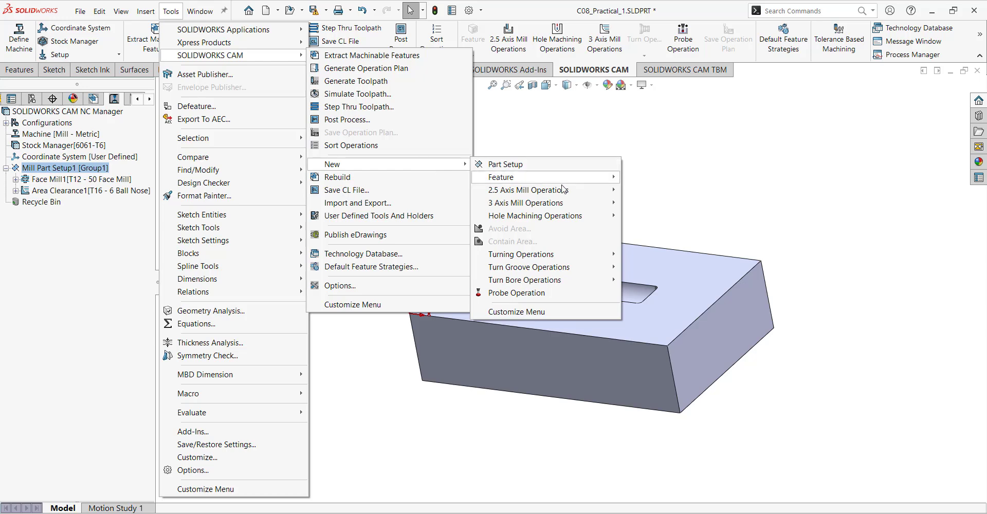
{"action": "mouse_move", "coordinate": [588, 207]}
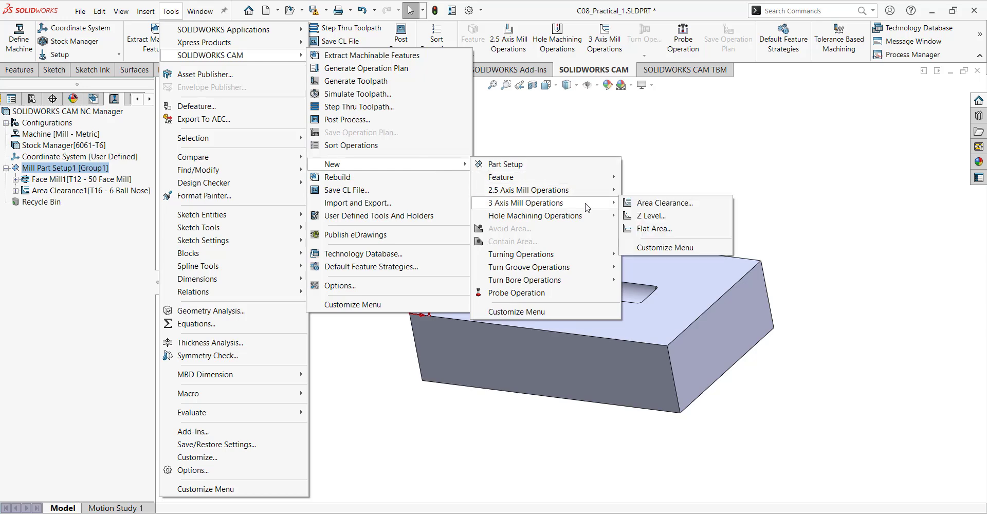
{"action": "left_click", "coordinate": [653, 215]}
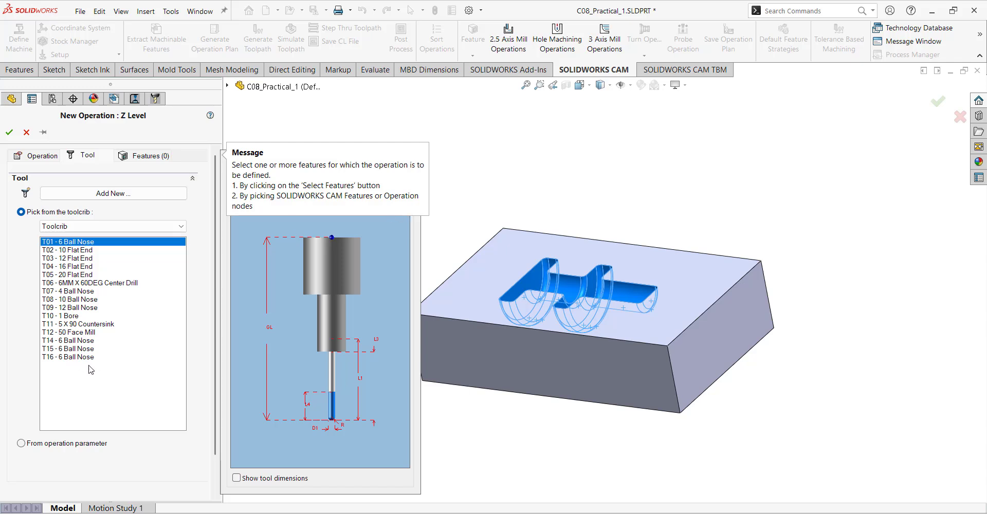
{"action": "left_click", "coordinate": [71, 359]}
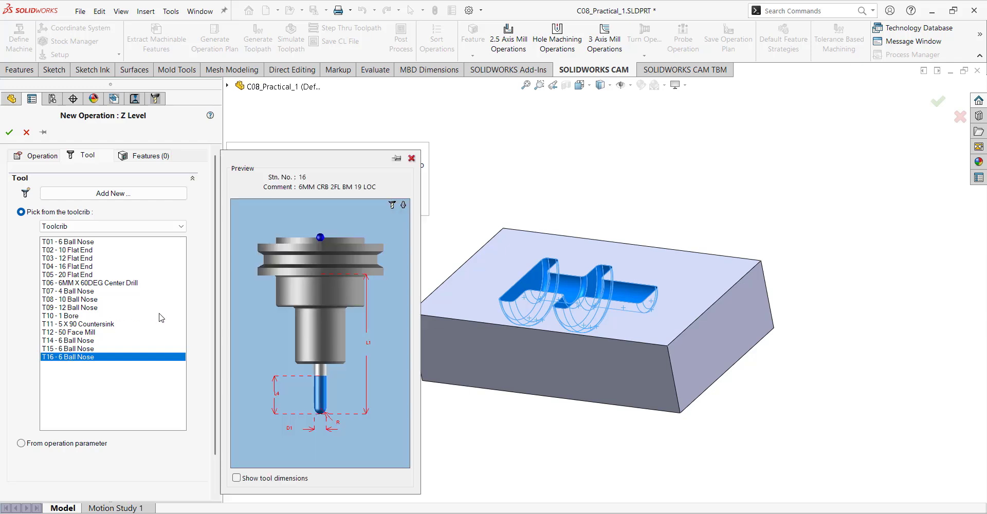
{"action": "left_click", "coordinate": [84, 342]}
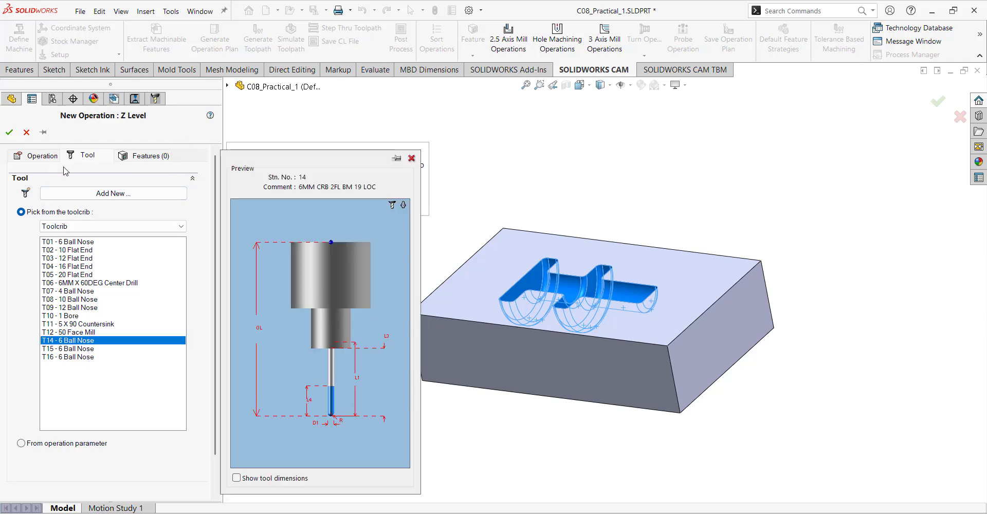
Assign Multi Surface Feature1 to the Z Level operation and create the operation
{"action": "left_click", "coordinate": [150, 157]}
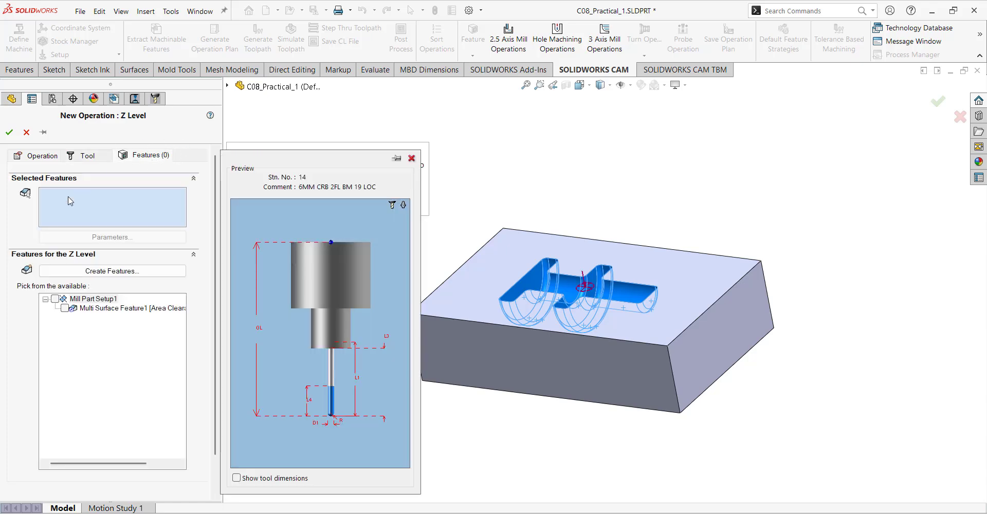
{"action": "left_click", "coordinate": [65, 308]}
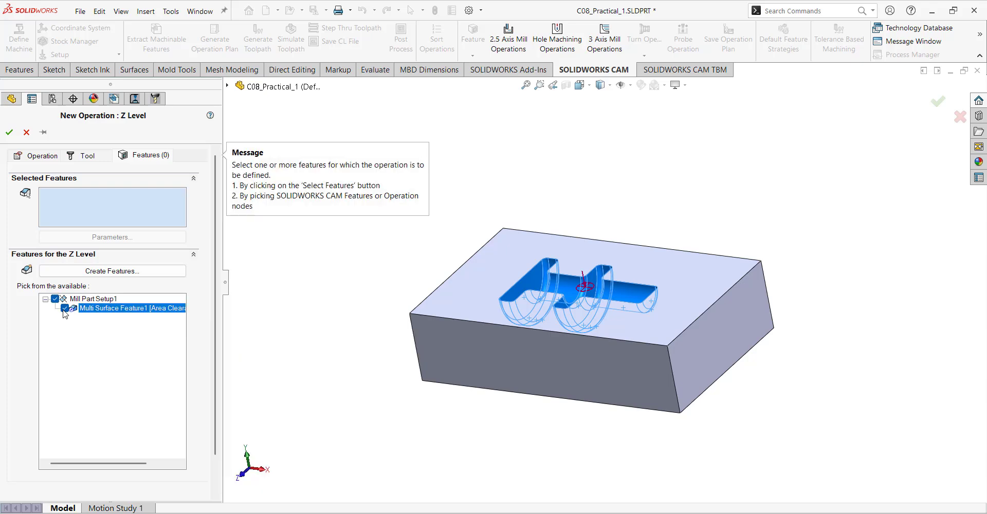
{"action": "left_click", "coordinate": [14, 137]}
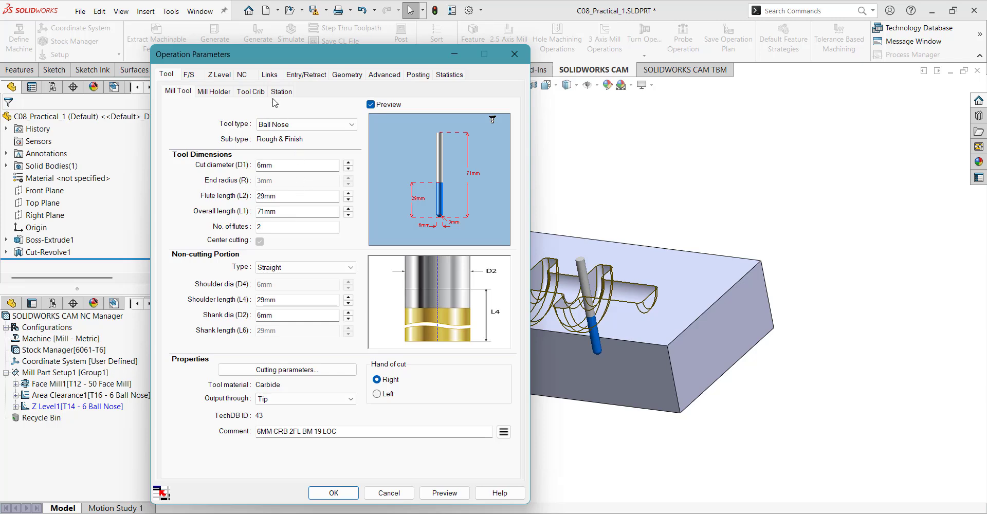
Set the Z Level operation's avoid allowance and machining deviation to 0 mm
{"action": "left_click", "coordinate": [225, 77]}
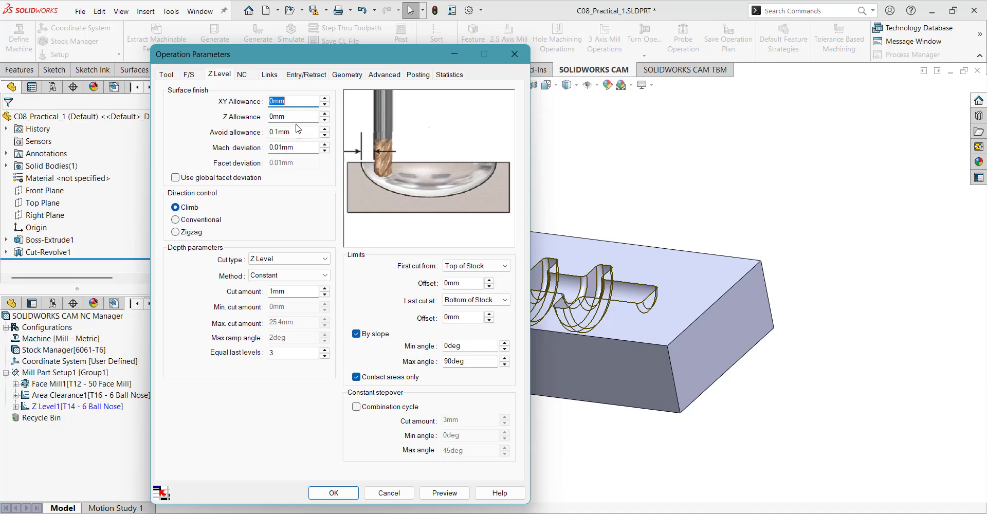
{"action": "left_click_drag", "start_coordinate": [297, 131], "coordinate": [251, 130]}
{"action": "type", "text": "0"}
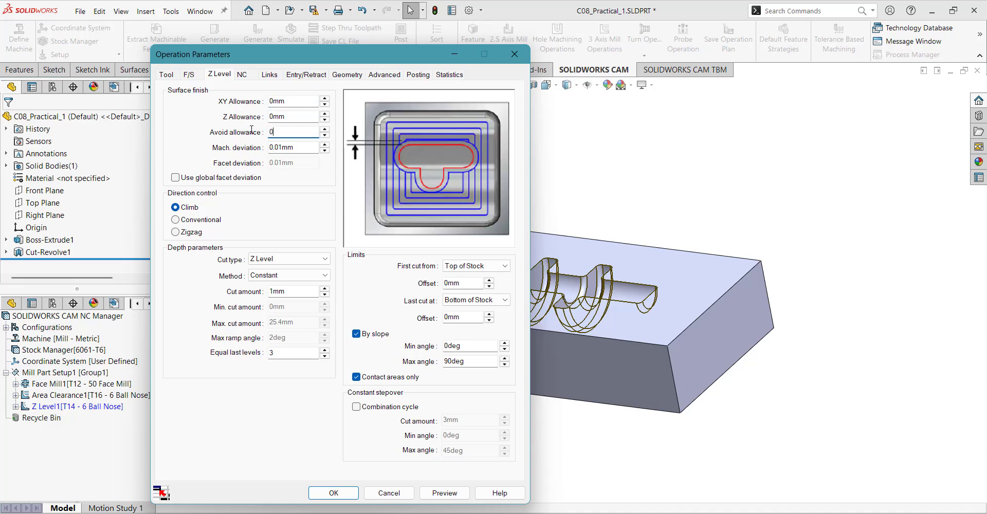
{"action": "left_click_drag", "start_coordinate": [313, 147], "coordinate": [190, 148]}
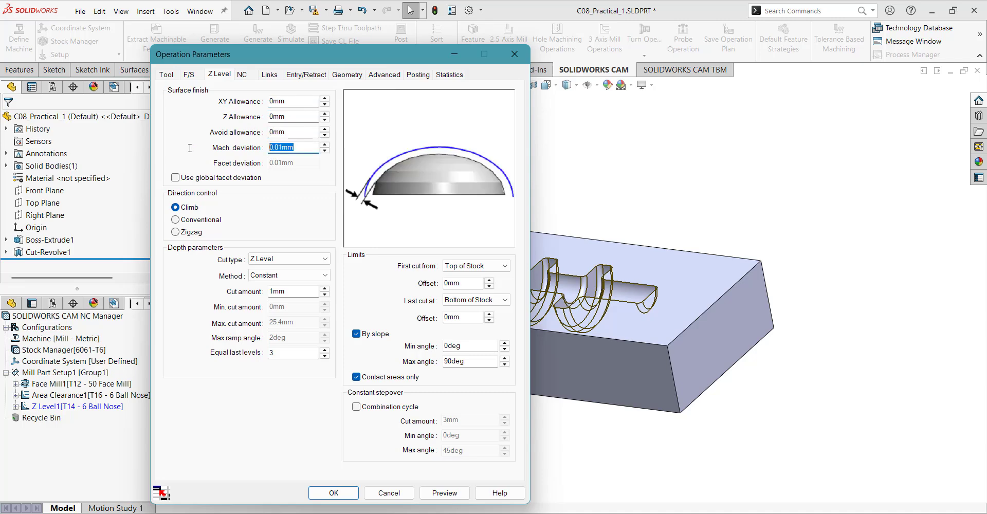
{"action": "type", "text": "0"}
{"action": "left_click", "coordinate": [301, 134]}
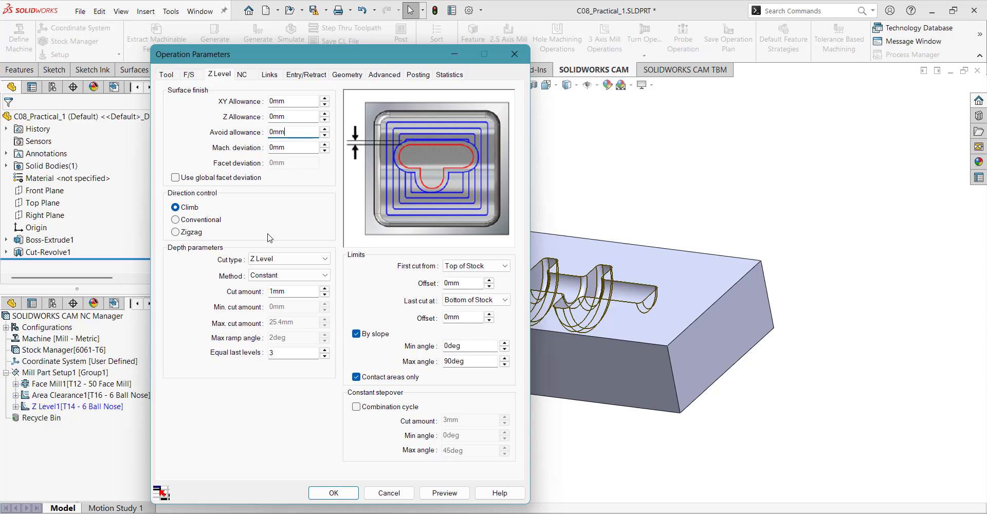
Review the Z Level operation's link, geometry and advanced settings, and accept the operation parameters
{"action": "left_click", "coordinate": [270, 76]}
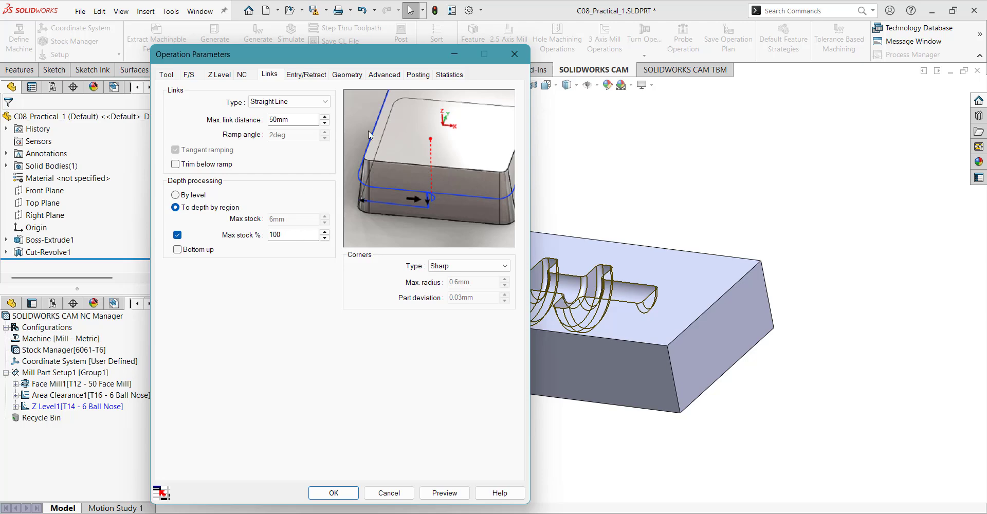
{"action": "left_click", "coordinate": [360, 76]}
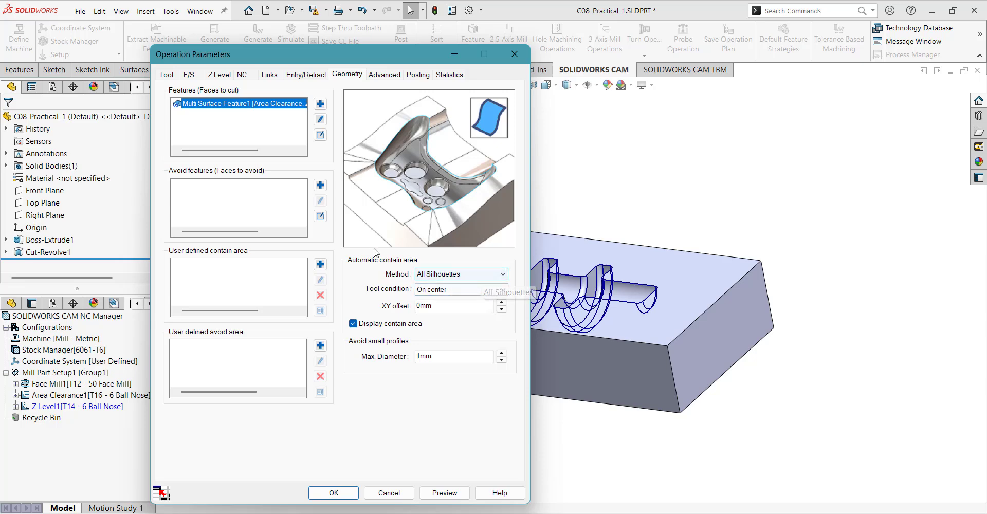
{"action": "left_click", "coordinate": [379, 77]}
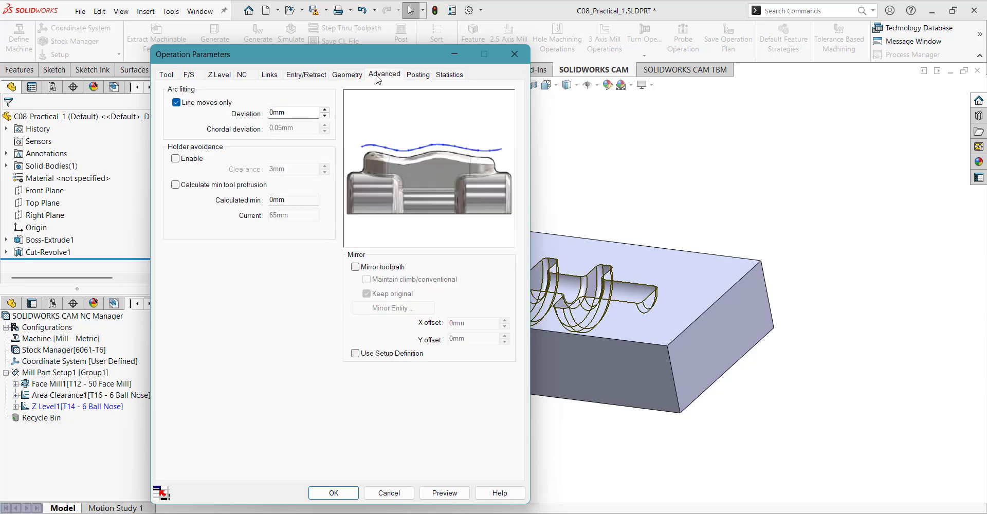
{"action": "left_click", "coordinate": [349, 76]}
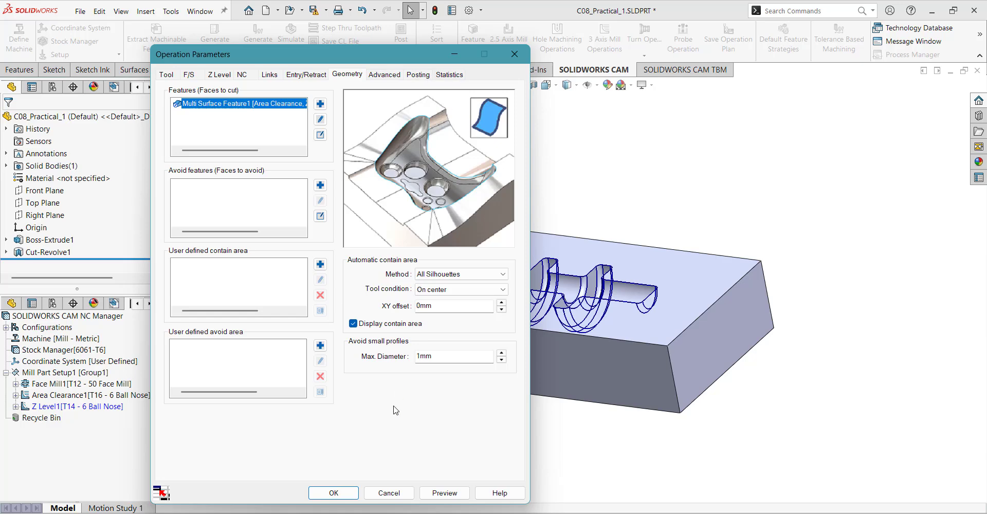
{"action": "left_click", "coordinate": [334, 493]}
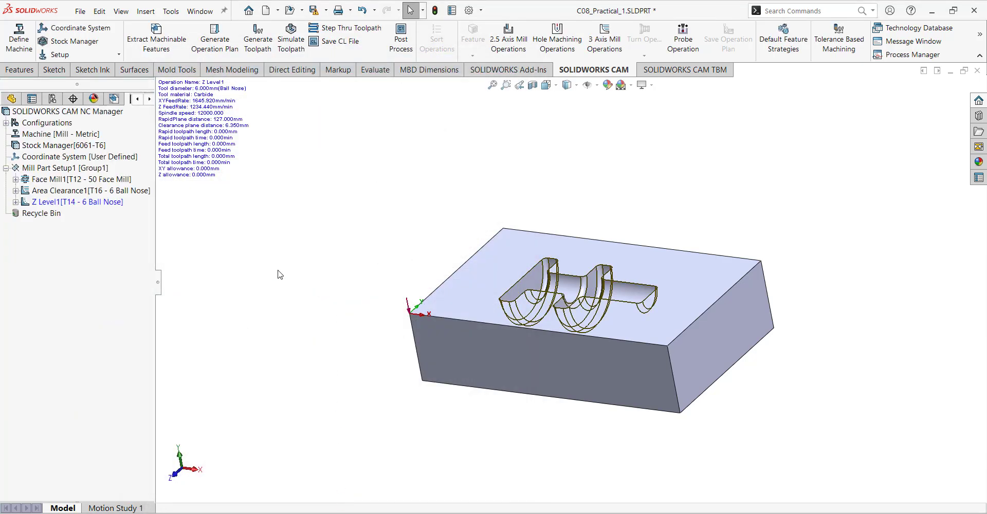
Check the Process Manager briefly and generate the toolpaths for Mill Part Setup1
{"action": "left_click", "coordinate": [60, 204]}
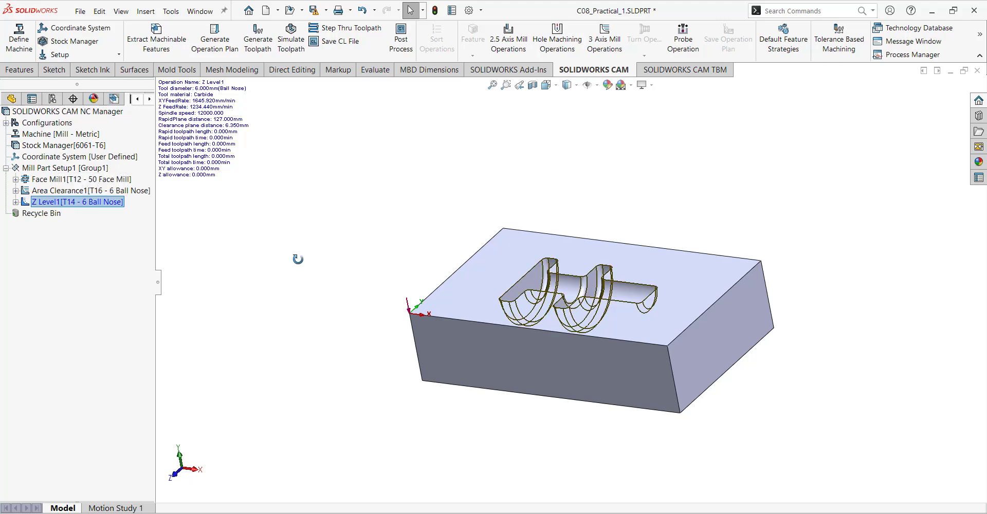
{"action": "middle_click_drag", "start_coordinate": [298, 256], "coordinate": [296, 308]}
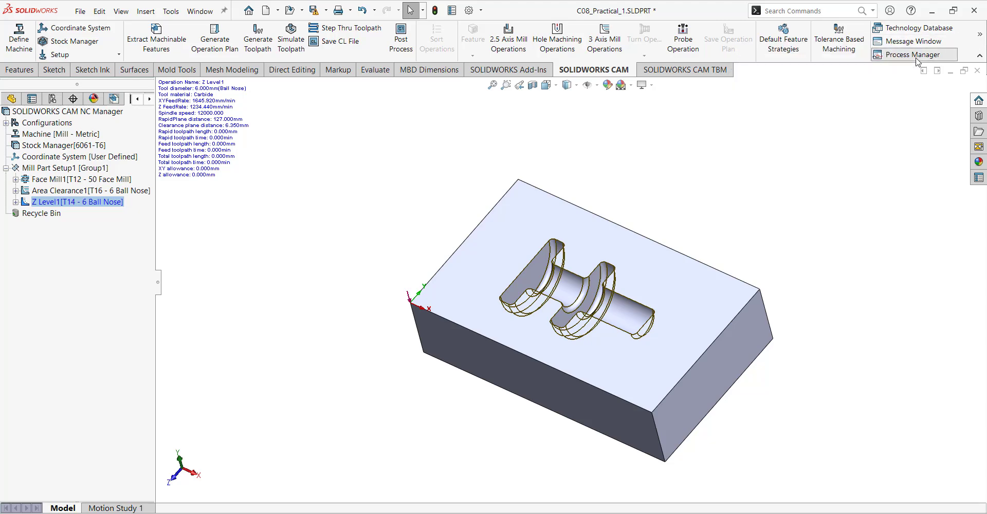
{"action": "left_click", "coordinate": [897, 55]}
{"action": "left_click", "coordinate": [623, 205]}
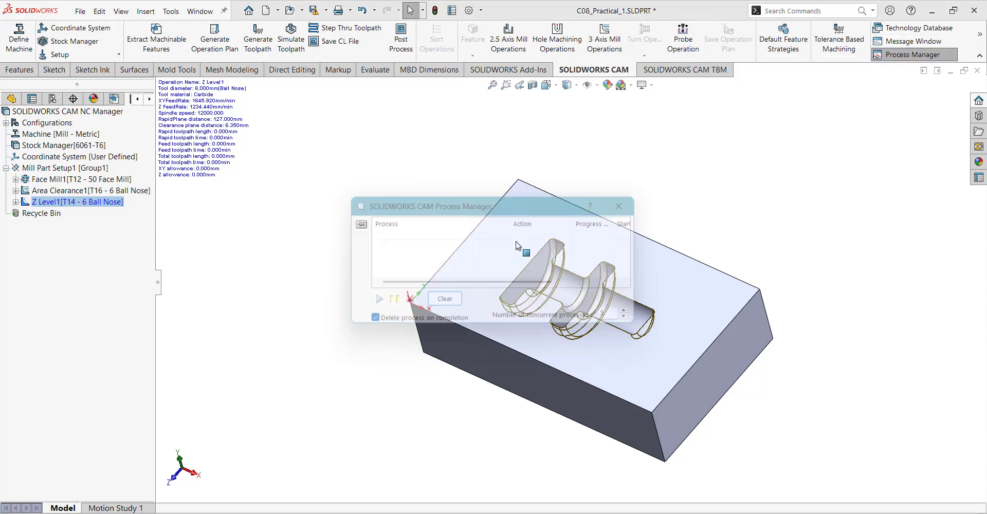
{"action": "left_click", "coordinate": [61, 169]}
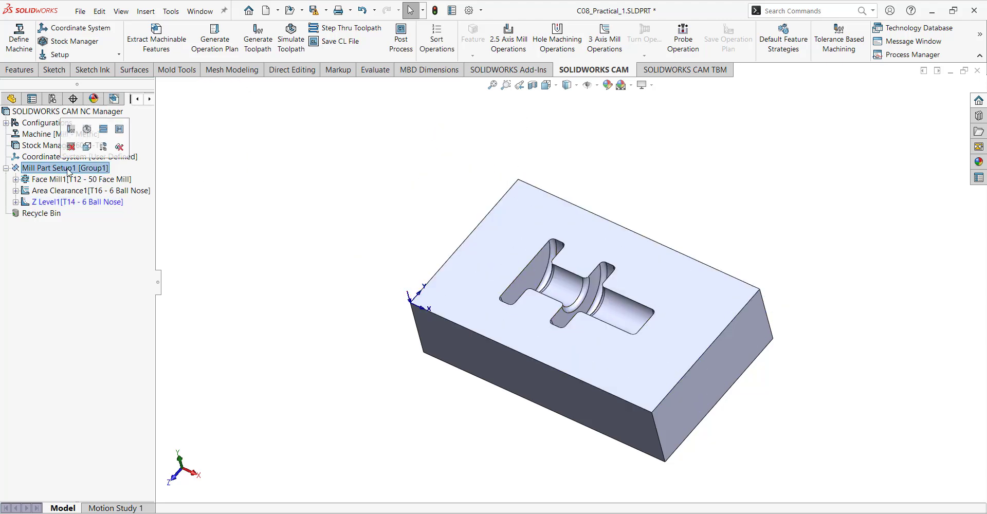
{"action": "left_click", "coordinate": [267, 49]}
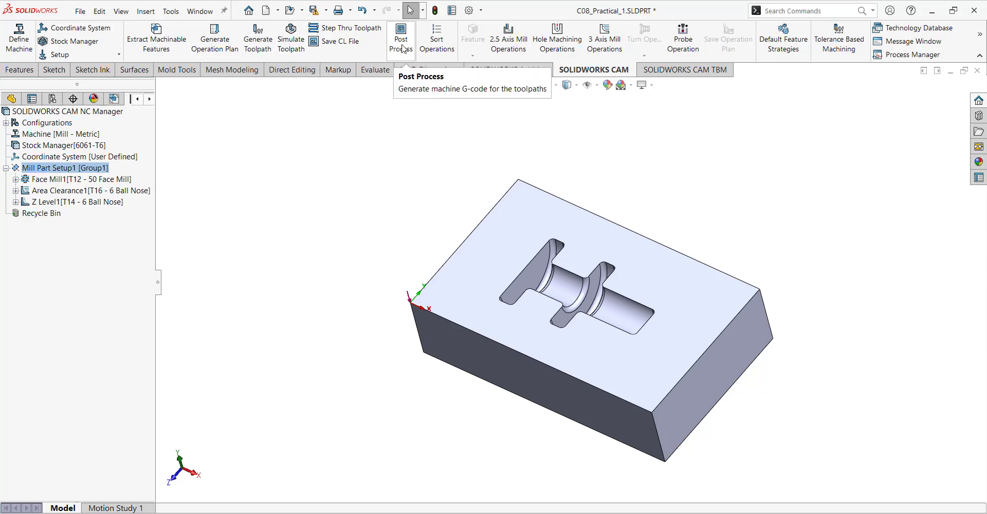
Post process Mill Part Setup1 to C08_Practical_1.txt in Documents and generate its full NC code
{"action": "left_click", "coordinate": [403, 49]}
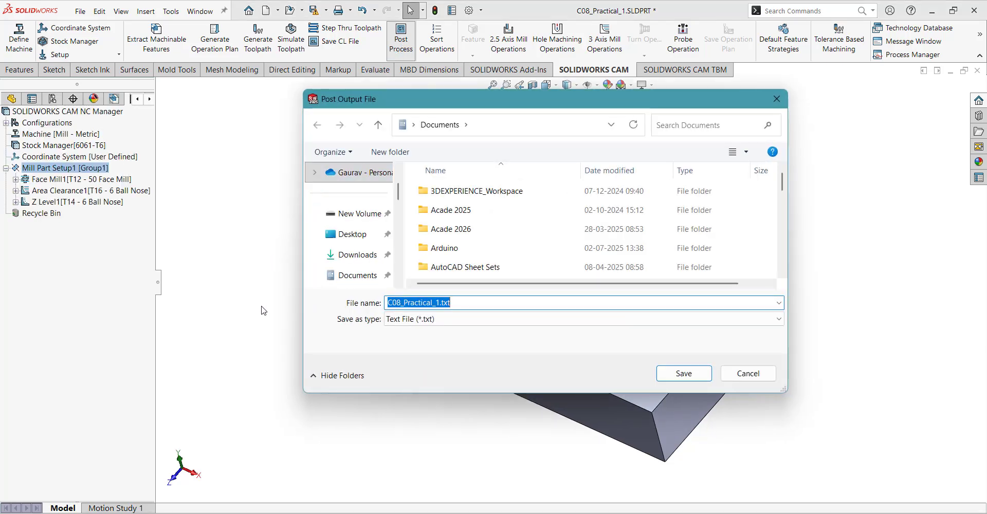
{"action": "left_click", "coordinate": [681, 378]}
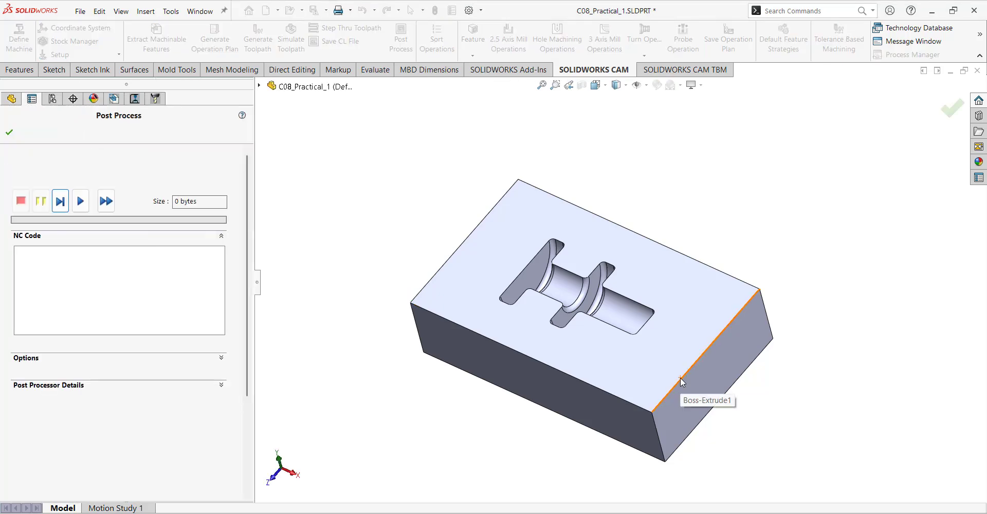
{"action": "left_click", "coordinate": [81, 203]}
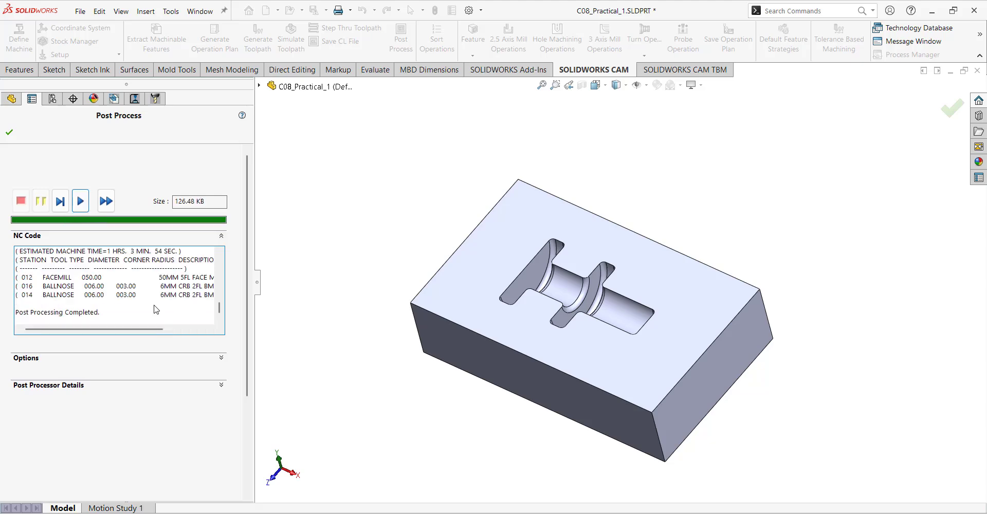
Examine the posting options, post processor details and the end of the NC code, then close post processing
{"action": "left_click", "coordinate": [221, 358]}
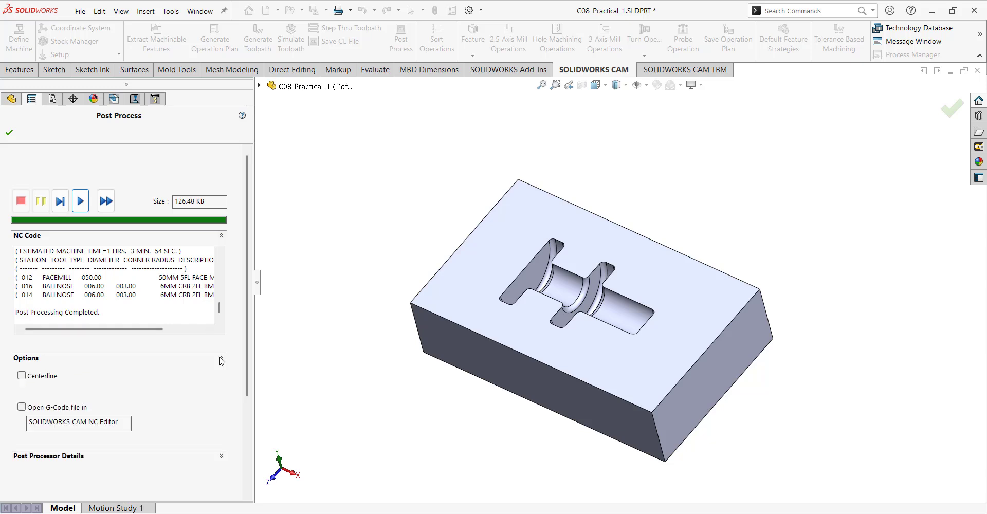
{"action": "scroll", "coordinate": [211, 342], "scroll_direction": "down", "scroll_amount": 3}
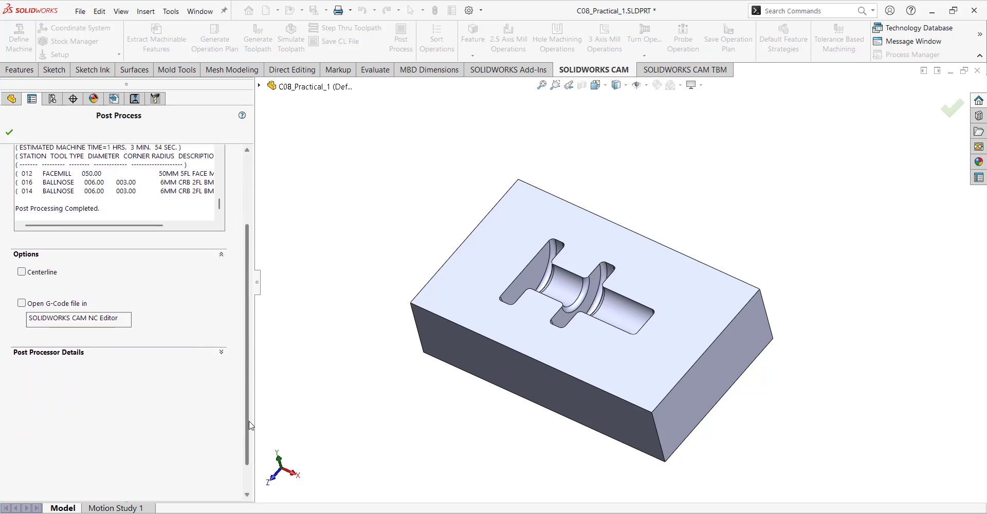
{"action": "left_click", "coordinate": [222, 334]}
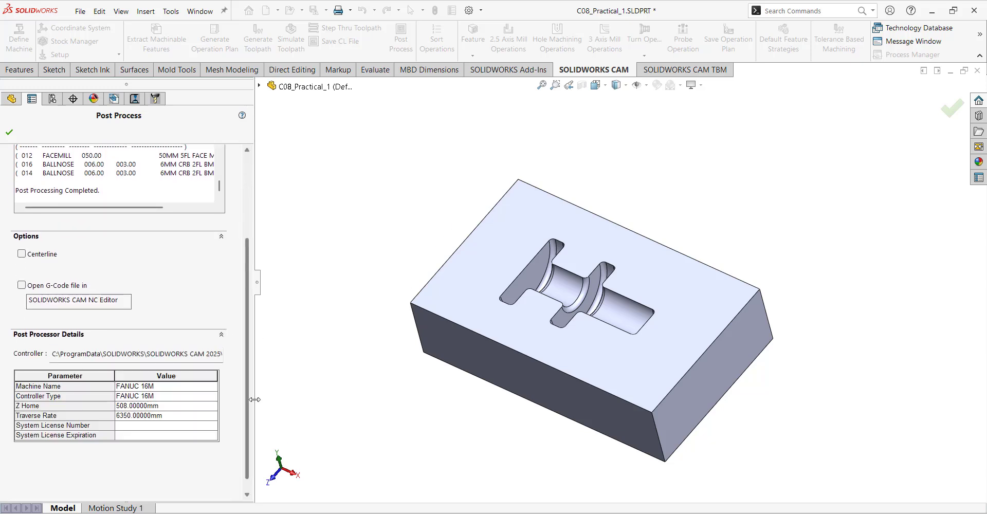
{"action": "scroll", "coordinate": [252, 417], "scroll_direction": "up", "scroll_amount": 3}
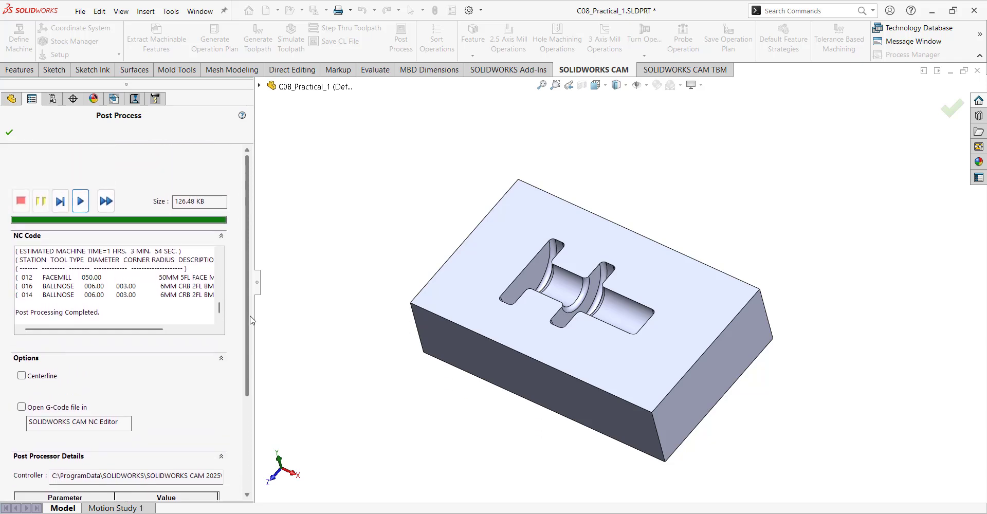
{"action": "scroll", "coordinate": [49, 255], "scroll_direction": "up", "scroll_amount": 2}
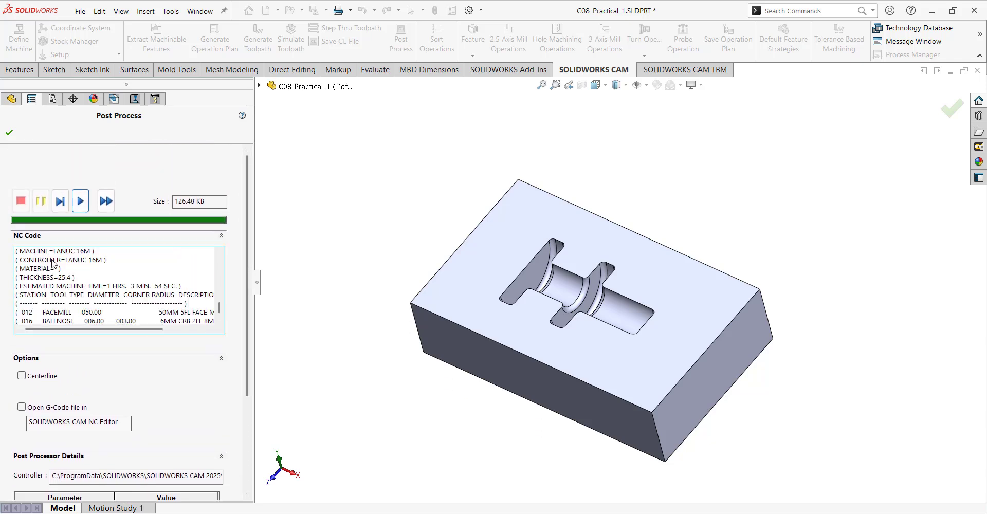
{"action": "scroll", "coordinate": [120, 303], "scroll_direction": "up", "scroll_amount": 4}
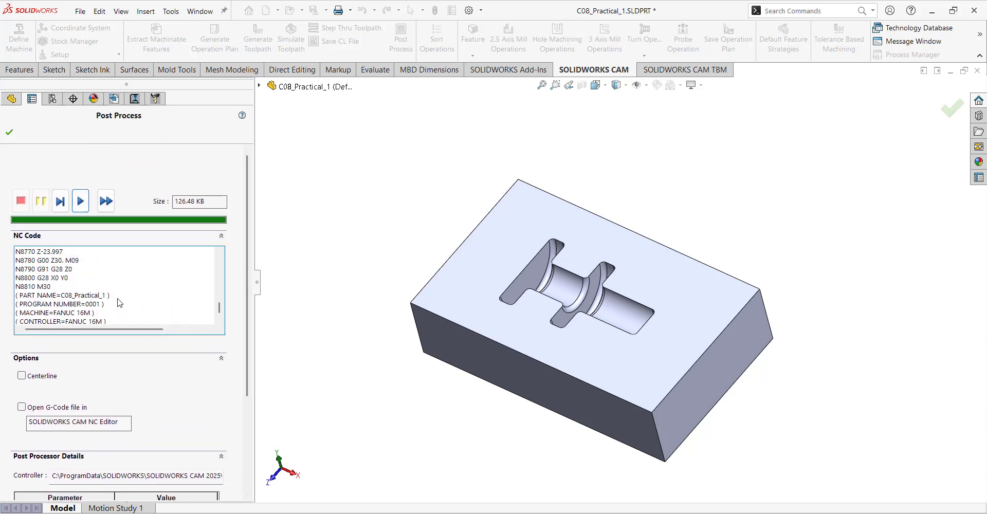
{"action": "left_click", "coordinate": [9, 134]}
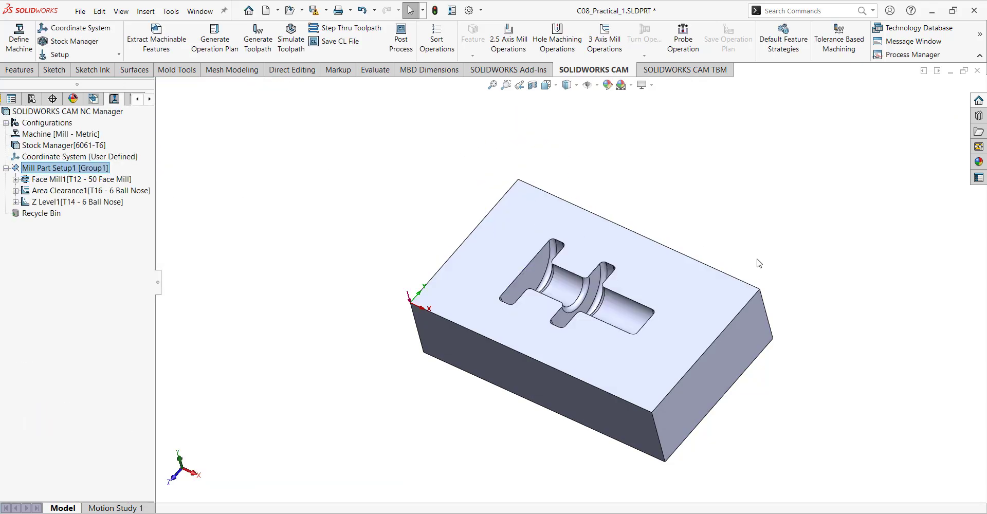
{"action": "scroll", "coordinate": [760, 263], "scroll_direction": "down", "scroll_amount": 2}
{"action": "middle_click_drag", "start_coordinate": [778, 245], "coordinate": [788, 234]}
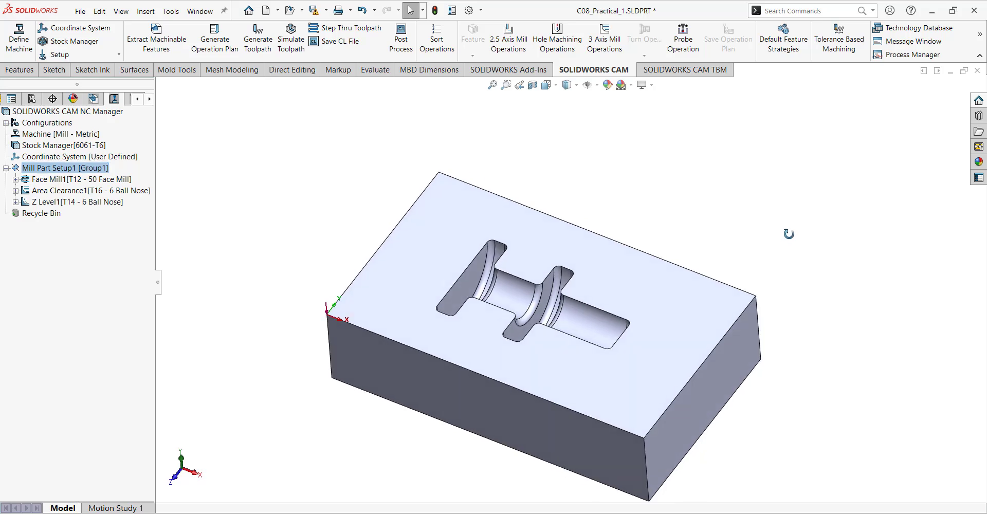